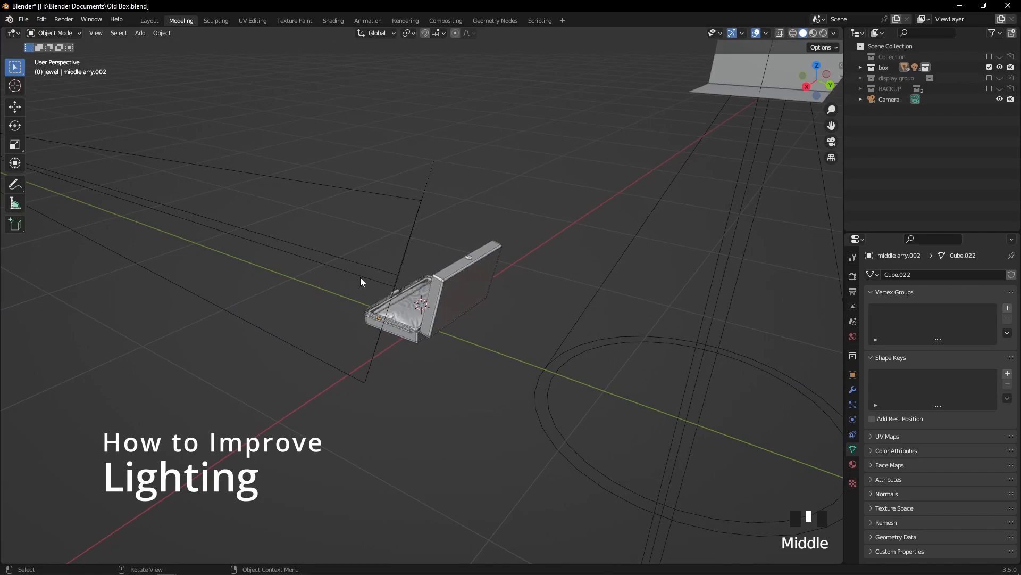
# Examine the open jewelry box model and the lights around it from several angles and distances
pyautogui.scroll(2, 477, 268)
pyautogui.scroll(-2, 475, 267)
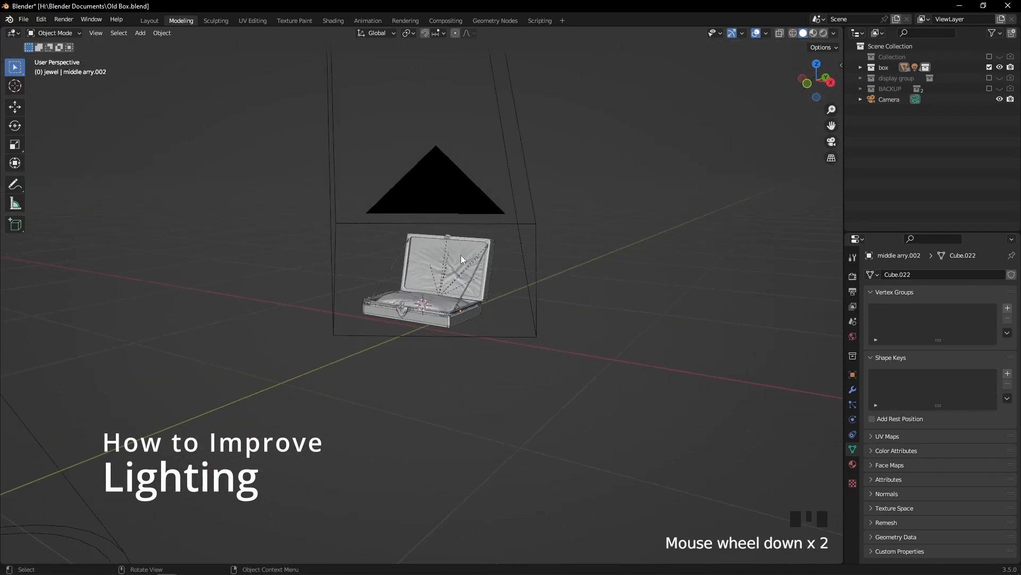
pyautogui.scroll(4, 487, 270)
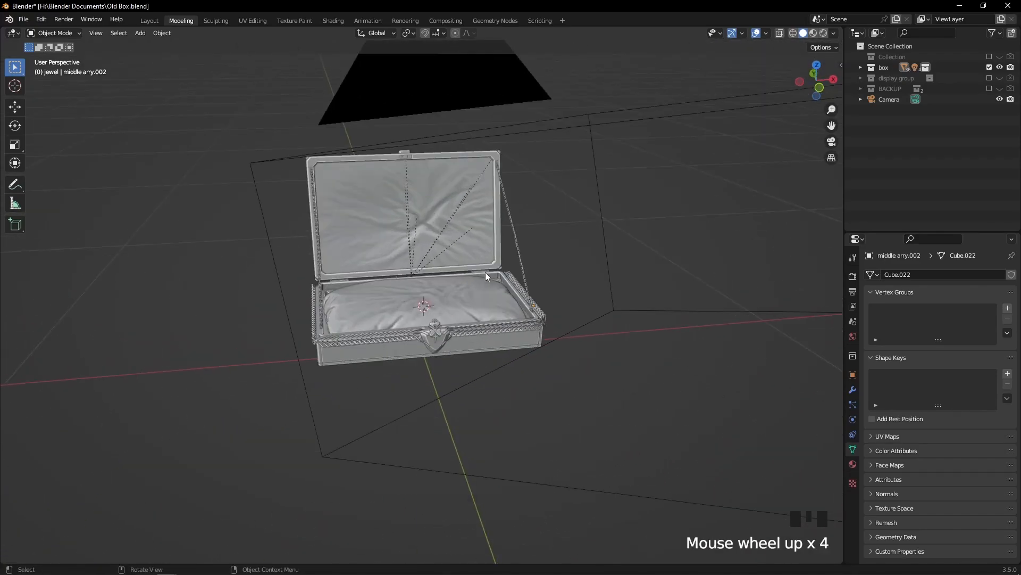
pyautogui.scroll(-4, 432, 254)
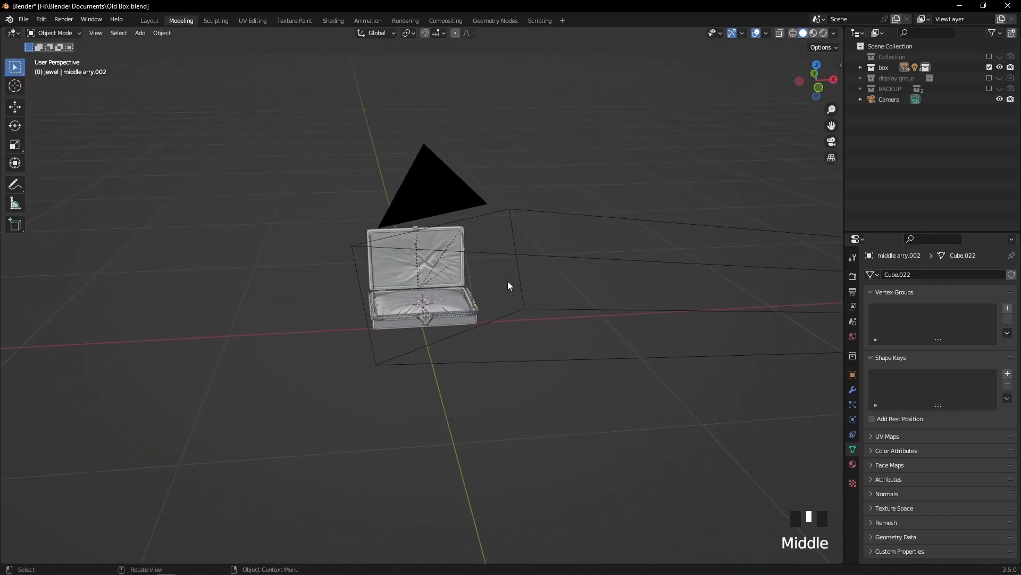
pyautogui.scroll(2, 487, 281)
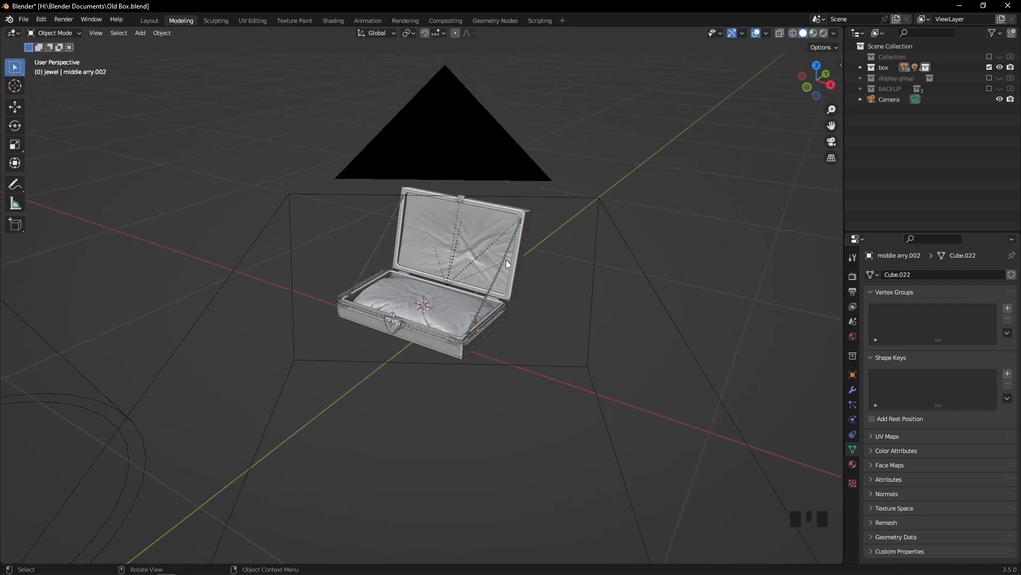
pyautogui.moveTo(535, 253); pyautogui.dragTo(495, 247, button='middle')
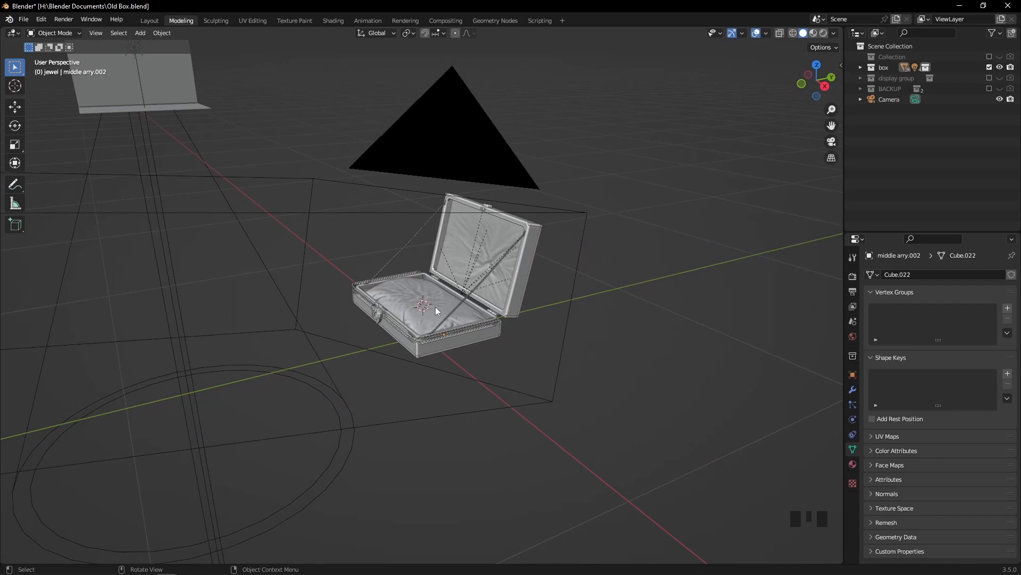
pyautogui.scroll(-2, 434, 307)
pyautogui.moveTo(433, 308); pyautogui.dragTo(484, 303, button='middle')
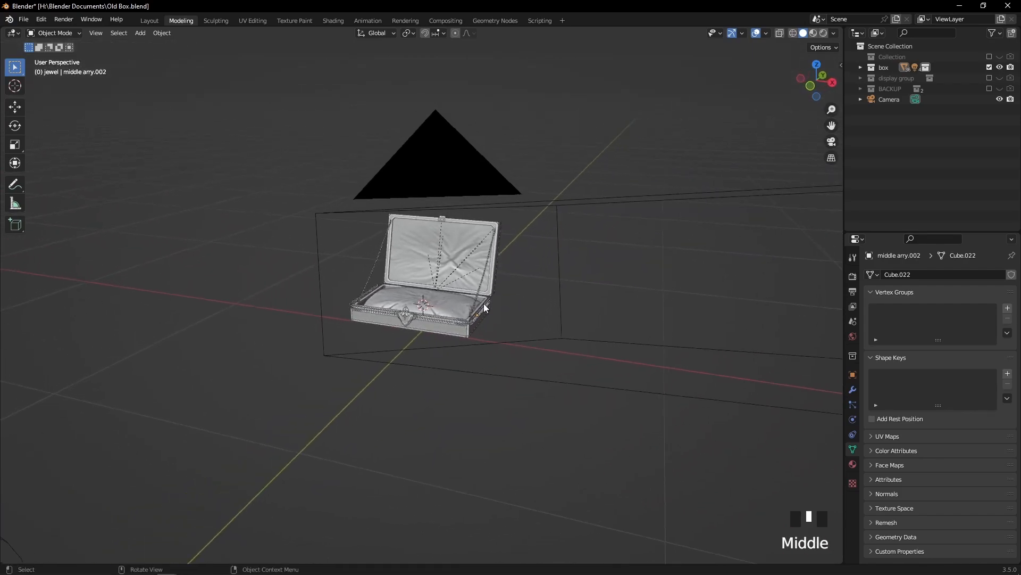
pyautogui.scroll(3, 486, 302)
pyautogui.scroll(-2, 500, 298)
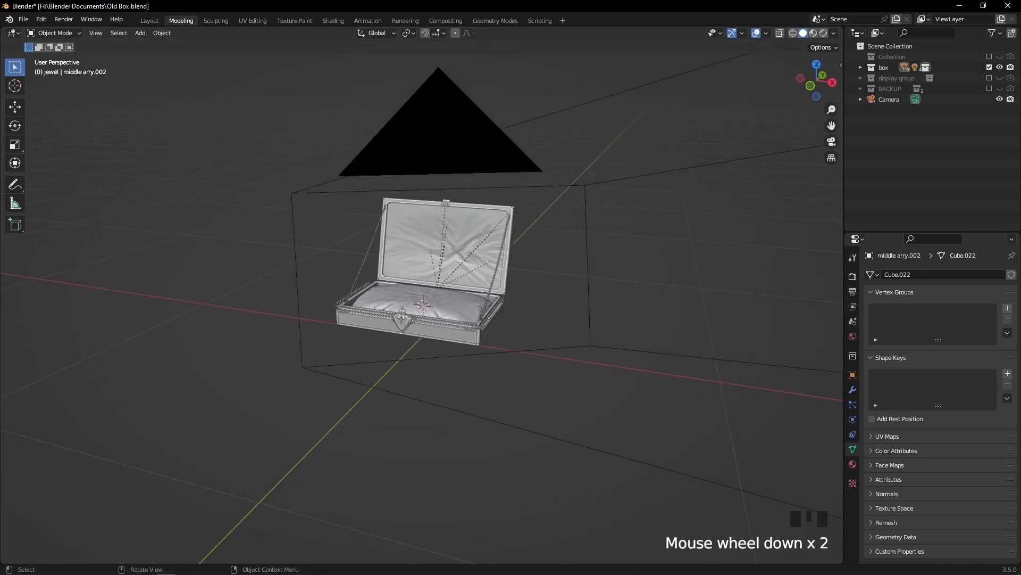
pyautogui.moveTo(553, 357); pyautogui.dragTo(505, 376, button='middle')
pyautogui.scroll(1, 505, 376)
pyautogui.scroll(2, 506, 375)
pyautogui.moveTo(408, 350); pyautogui.dragTo(498, 313, button='middle')
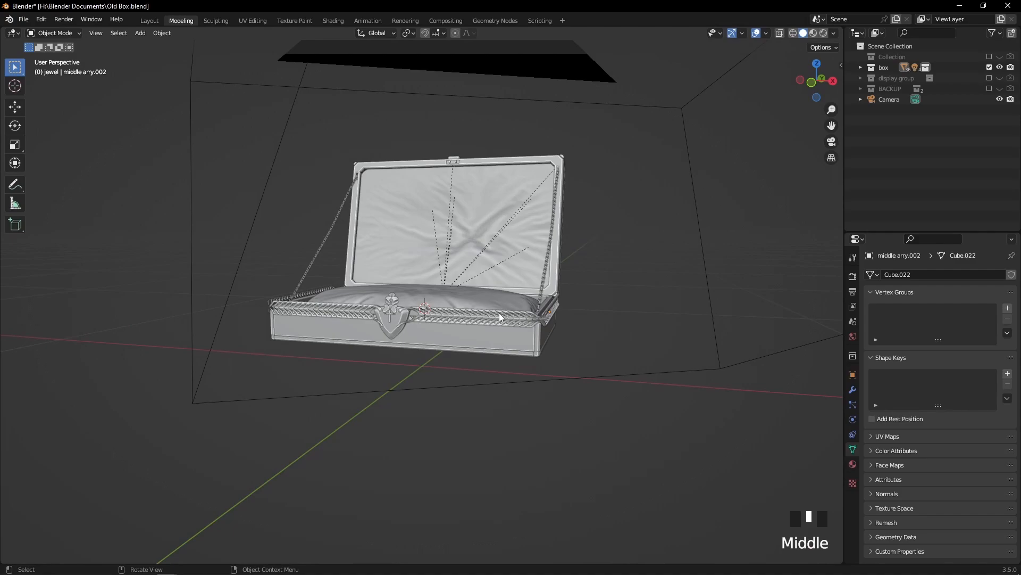
pyautogui.moveTo(498, 308); pyautogui.dragTo(457, 320, button='middle')
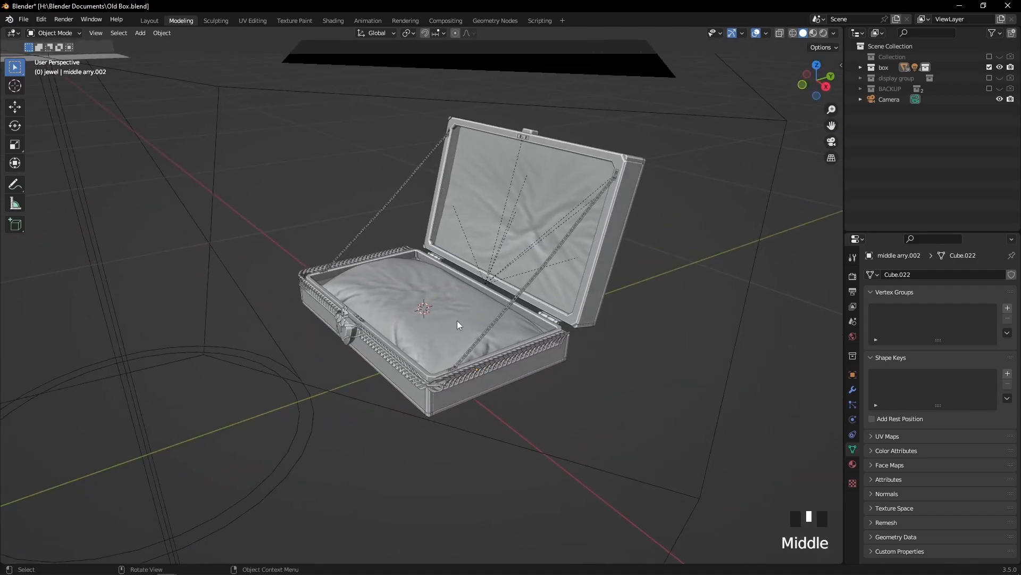
pyautogui.scroll(-2, 457, 320)
# Compare the current render result with the saved image "box test 3 render.png" and close both views
pyautogui.moveTo(192, 573)
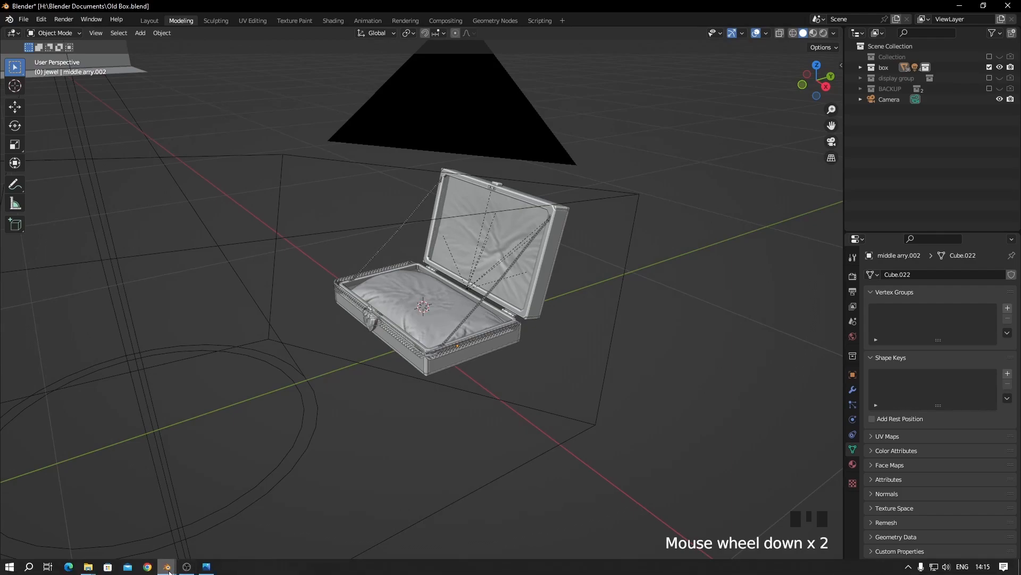
pyautogui.click(209, 512)
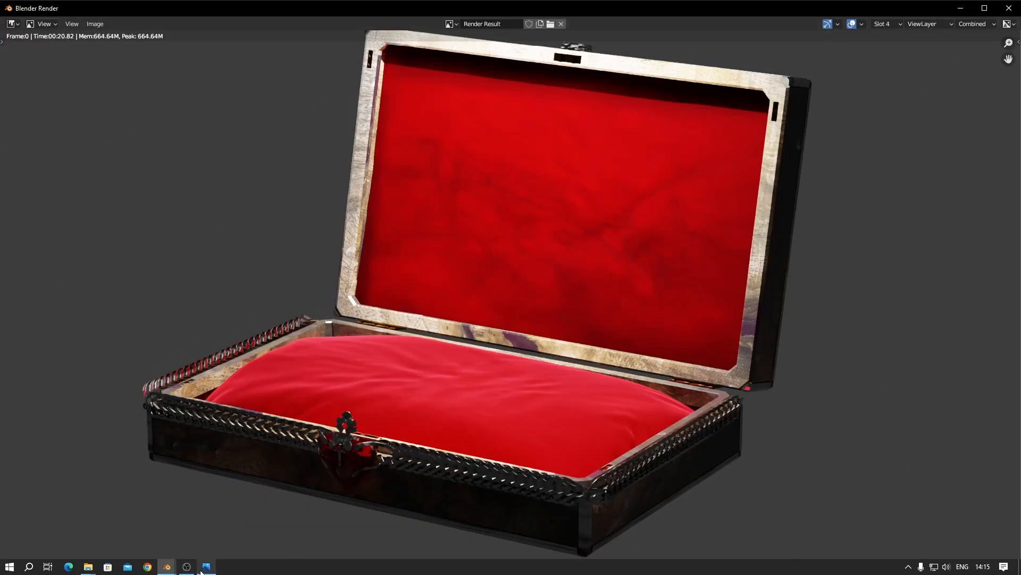
pyautogui.click(206, 572)
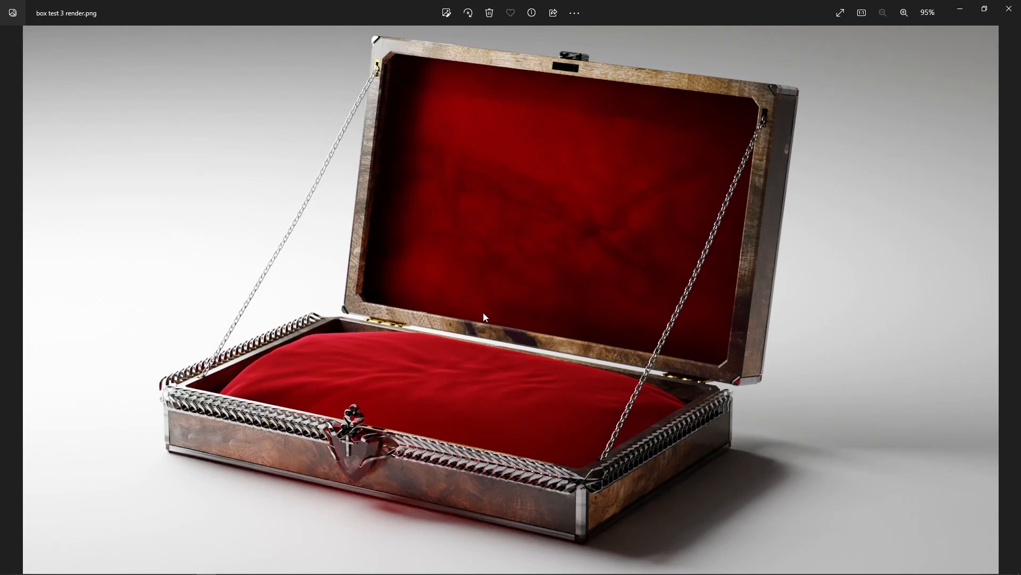
pyautogui.click(1009, 8)
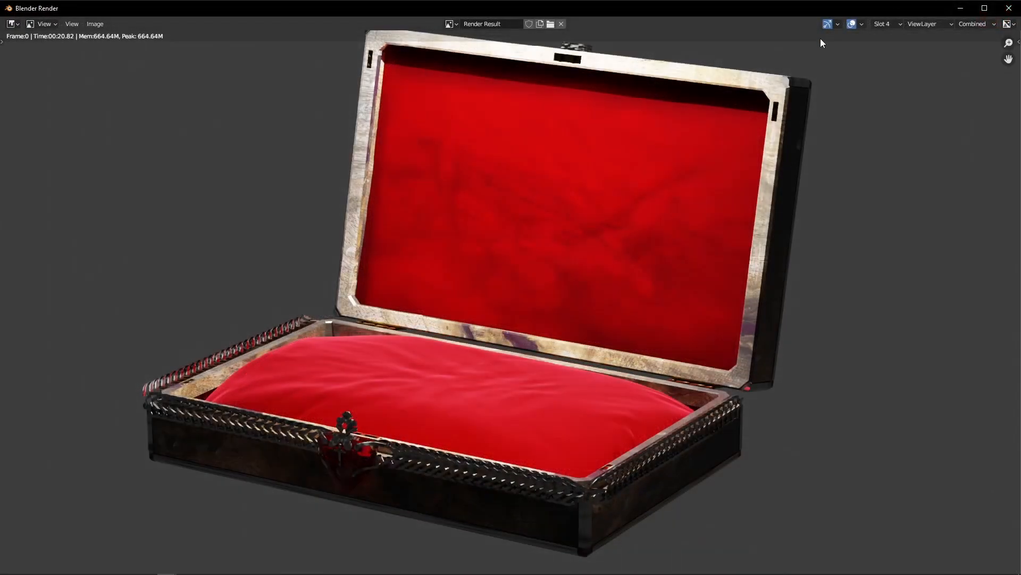
pyautogui.click(1016, 11)
# Select the partitioned display plane that holds the sample lights and frame it in the view
pyautogui.scroll(-5, 554, 231)
pyautogui.moveTo(563, 228); pyautogui.dragTo(419, 222, button='middle')
pyautogui.scroll(-6, 419, 222)
pyautogui.click(186, 205)
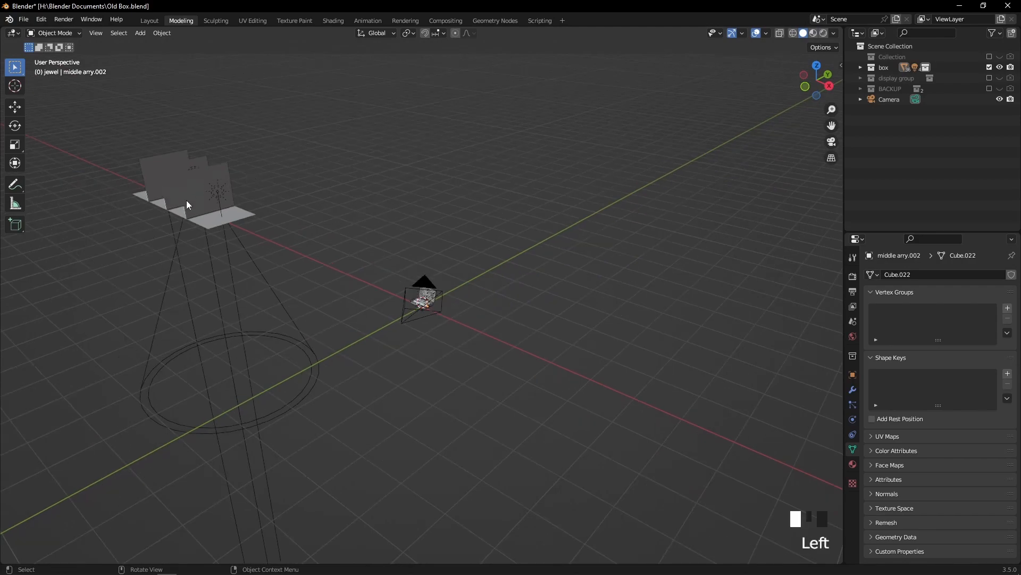
pyautogui.press('KP_Decimal')
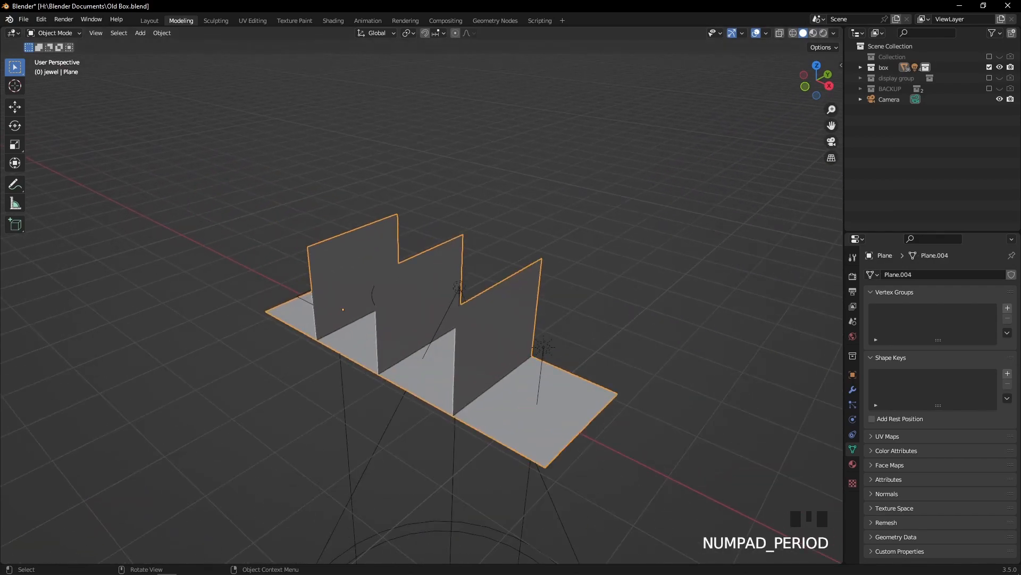
pyautogui.moveTo(460, 313); pyautogui.dragTo(490, 269, button='middle')
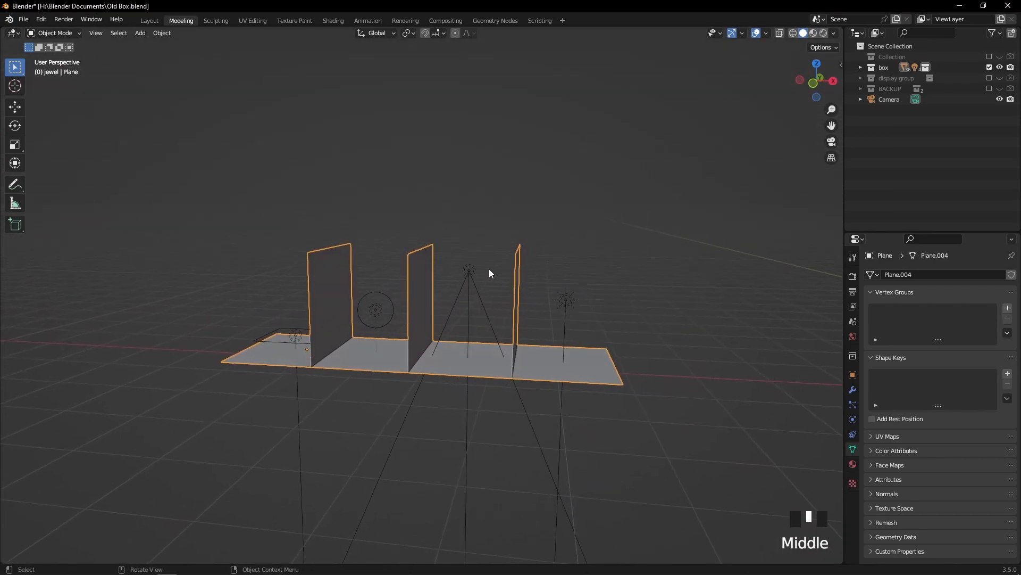
pyautogui.scroll(3, 424, 309)
pyautogui.moveTo(425, 314); pyautogui.dragTo(408, 336, button='middle')
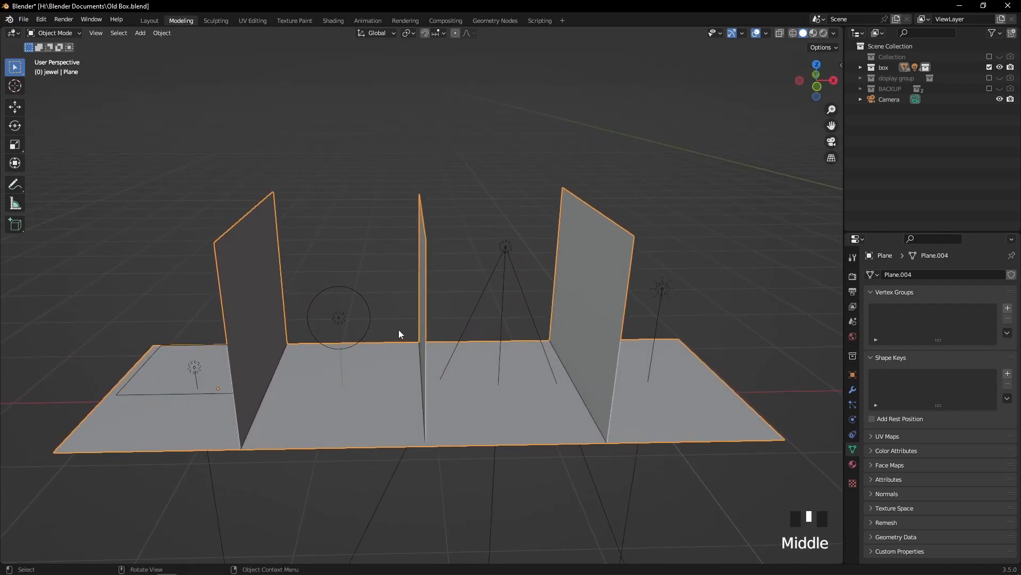
# Select the point light on the display plane and look through the light types available to add
pyautogui.click(342, 320)
pyautogui.scroll(-4, 346, 268)
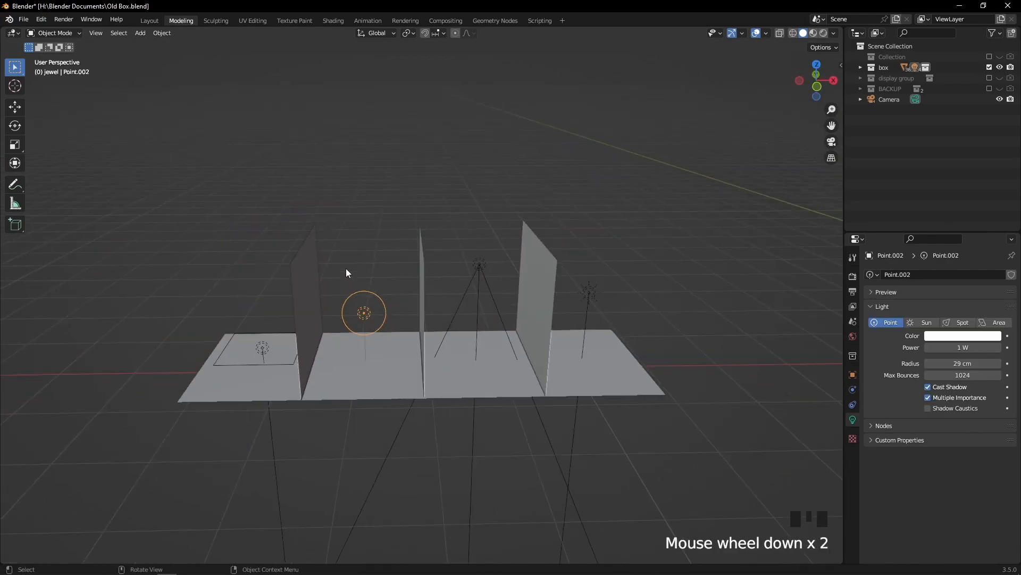
pyautogui.moveTo(401, 274); pyautogui.dragTo(423, 270, button='middle')
pyautogui.scroll(3, 484, 237)
pyautogui.moveTo(485, 237); pyautogui.dragTo(470, 244, button='middle')
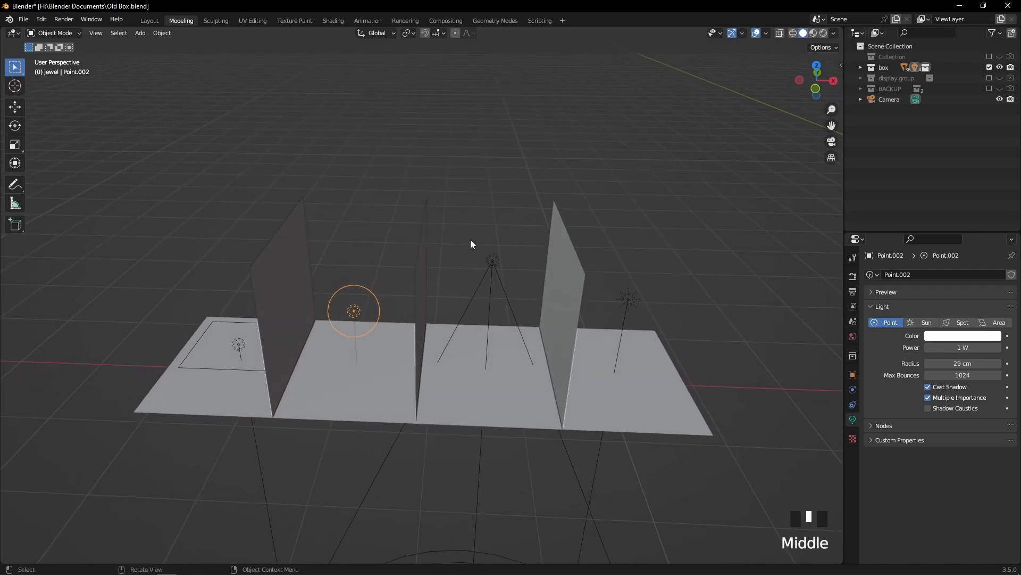
pyautogui.hotkey('shift', 'a')
pyautogui.moveTo(471, 243)
pyautogui.hotkey('shift', 'a')
pyautogui.moveTo(525, 186)
# Switch the viewport to rendered shading to preview the sample lights on the partitioned plane
pyautogui.scroll(-2, 531, 223)
pyautogui.moveTo(531, 223); pyautogui.dragTo(401, 294, button='middle')
pyautogui.scroll(4, 403, 315)
pyautogui.scroll(-3, 402, 293)
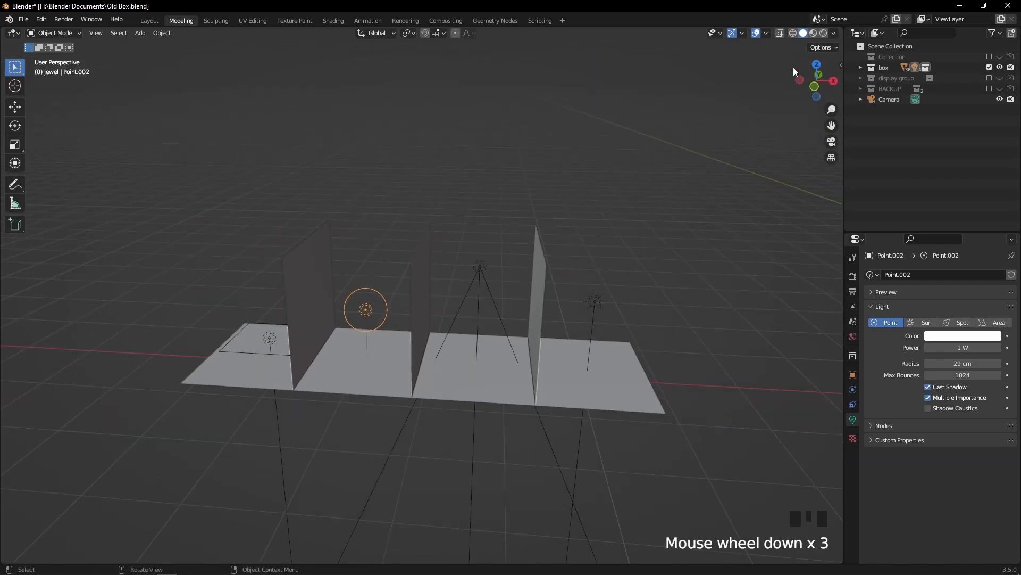
pyautogui.click(824, 33)
pyautogui.scroll(1, 414, 346)
# Set the sun light's strength to 0
pyautogui.click(631, 301)
pyautogui.click(967, 349)
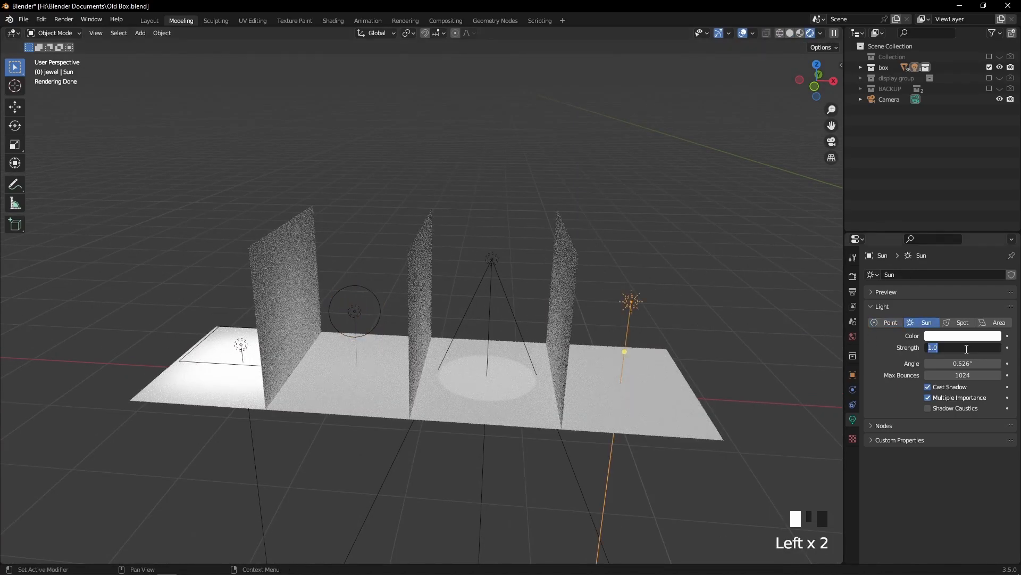
pyautogui.write('0')
pyautogui.press('Return')
# Set the power of the point light in the second compartment to 10 W
pyautogui.scroll(-2, 191, 395)
pyautogui.moveTo(191, 394); pyautogui.dragTo(359, 330, button='middle')
pyautogui.scroll(2, 314, 360)
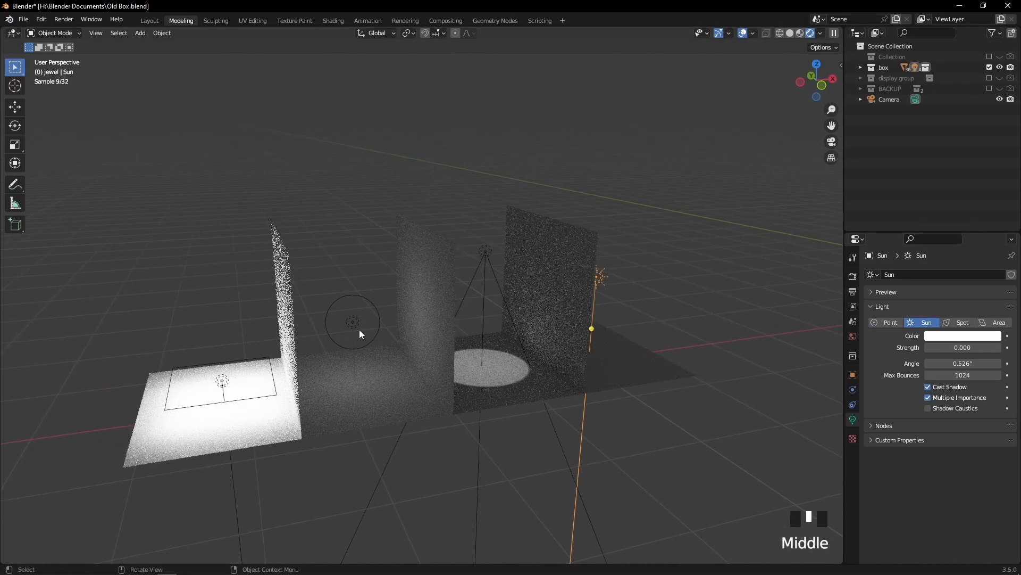
pyautogui.click(353, 323)
pyautogui.press('KP_Decimal')
pyautogui.scroll(-3, 438, 254)
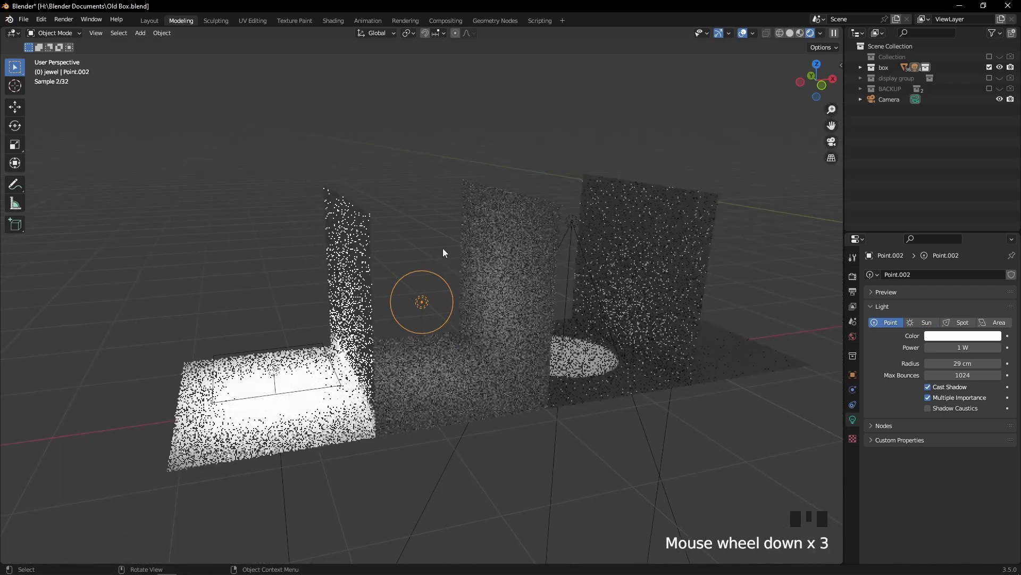
pyautogui.moveTo(439, 254); pyautogui.dragTo(394, 251, button='middle')
pyautogui.scroll(2, 415, 263)
pyautogui.moveTo(403, 299); pyautogui.dragTo(866, 346, button='middle')
pyautogui.click(942, 348)
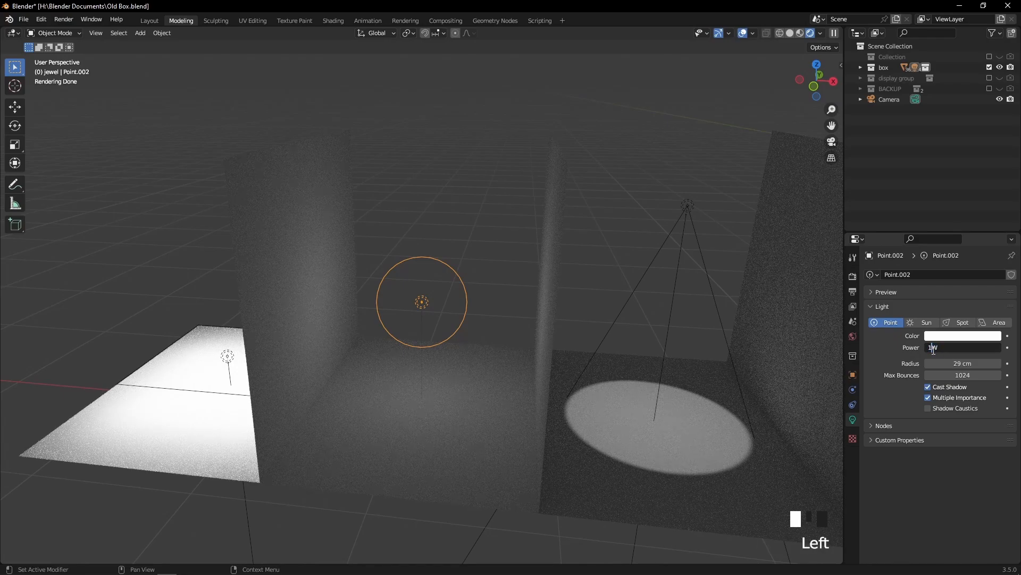
pyautogui.write('0')
pyautogui.press('Return')
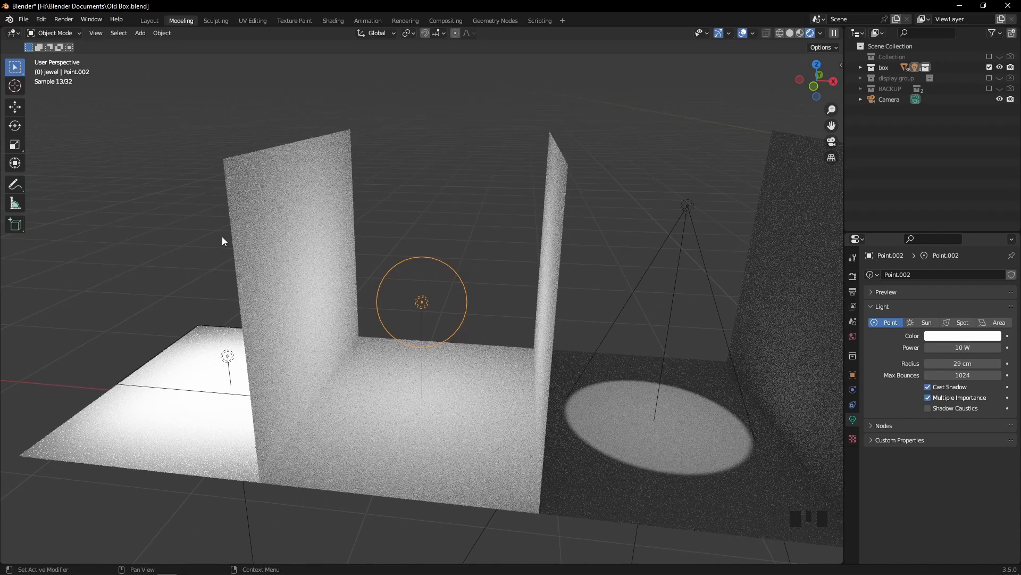
# Lower the point light along the Z axis and increase its radius slightly
pyautogui.click(419, 297)
pyautogui.press('g')
pyautogui.press('z')
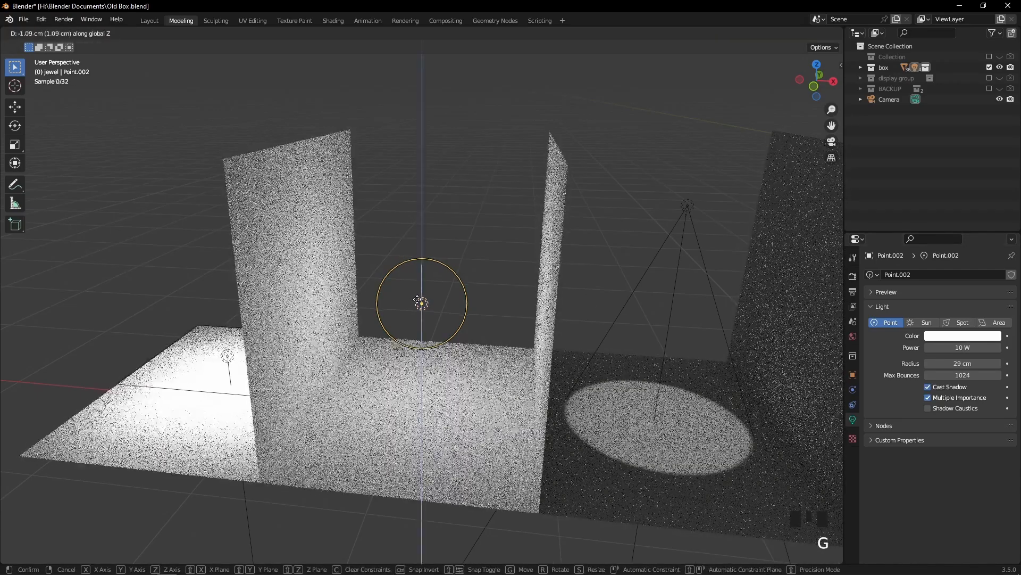
pyautogui.click(482, 341)
pyautogui.moveTo(963, 363)
pyautogui.mouseDown()
pyautogui.moveTo(915, 362)
pyautogui.moveTo(1011, 362)
pyautogui.moveTo(968, 363)
pyautogui.mouseUp()
# Select the area light and the spot light in turn and examine how each lights its compartment
pyautogui.scroll(-3, 480, 245)
pyautogui.moveTo(415, 276); pyautogui.dragTo(330, 362, button='middle')
pyautogui.click(315, 367)
pyautogui.click(311, 351)
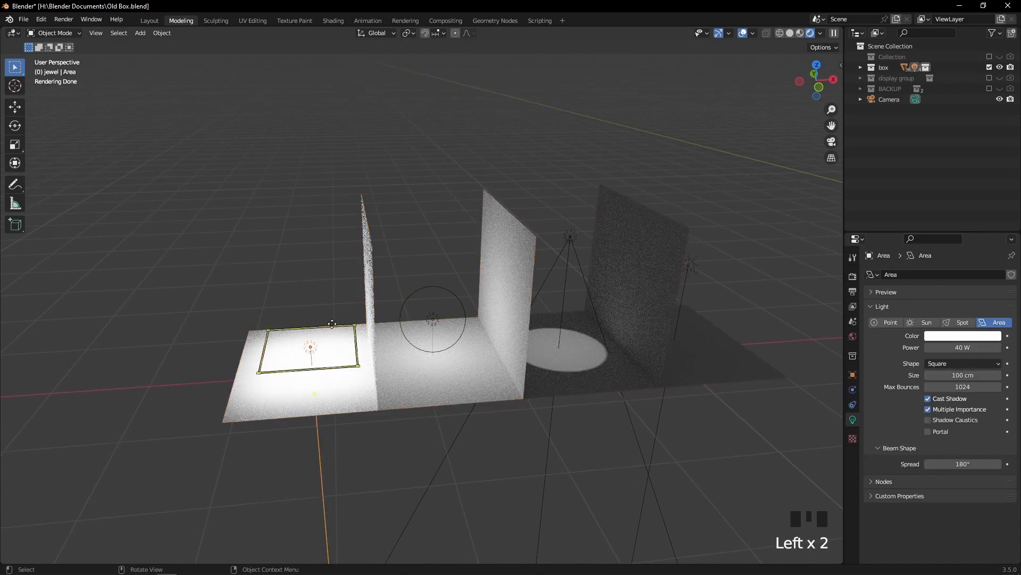
pyautogui.scroll(3, 389, 332)
pyautogui.moveTo(389, 332); pyautogui.dragTo(387, 318, button='middle')
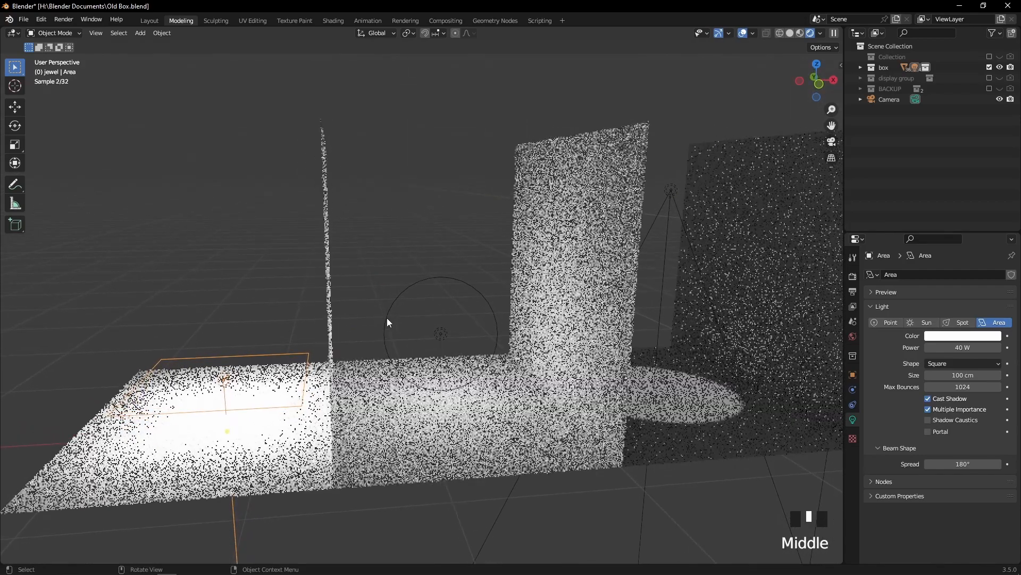
pyautogui.scroll(-3, 445, 348)
pyautogui.click(434, 379)
pyautogui.moveTo(434, 378); pyautogui.dragTo(589, 270, button='middle')
pyautogui.click(602, 224)
pyautogui.keyDown('shift'); pyautogui.moveTo(686, 236); pyautogui.dragTo(520, 283, button='middle'); pyautogui.keyUp('shift')
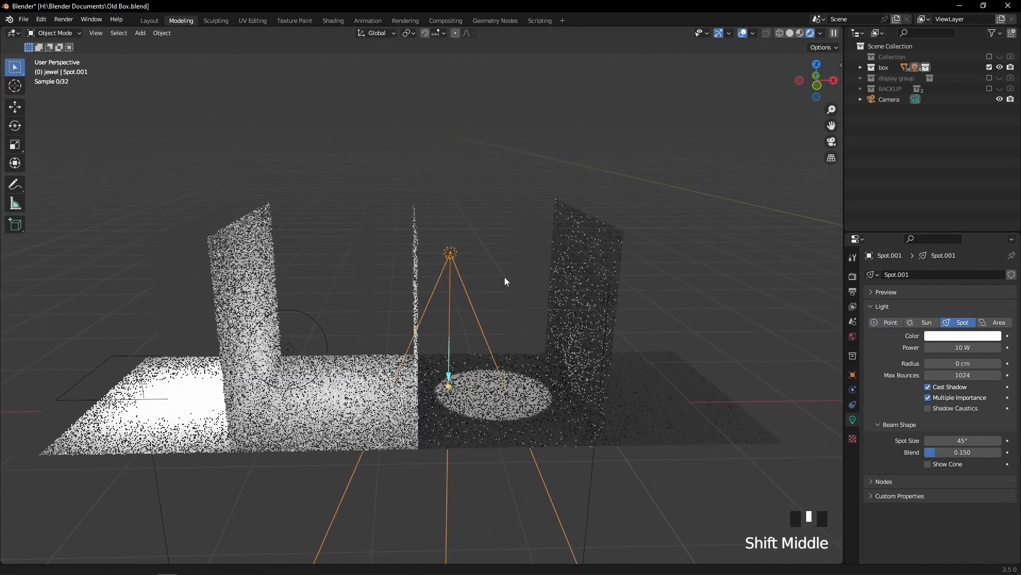
pyautogui.scroll(3, 468, 293)
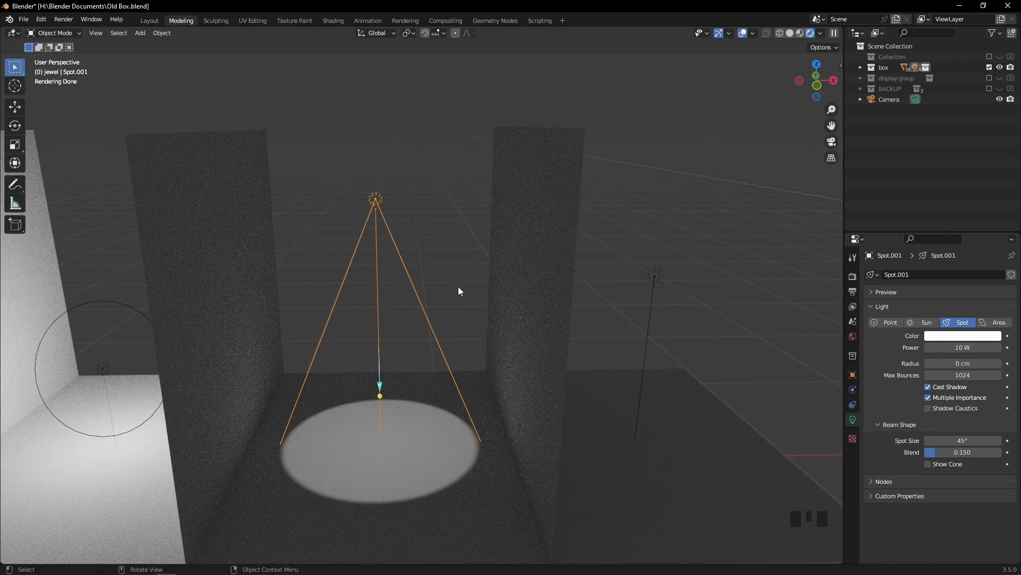
pyautogui.scroll(-3, 459, 290)
pyautogui.moveTo(449, 338); pyautogui.dragTo(456, 331, button='middle')
# Set the sun light's strength to 1
pyautogui.click(568, 298)
pyautogui.moveTo(665, 277); pyautogui.dragTo(933, 366, button='middle')
pyautogui.click(954, 348)
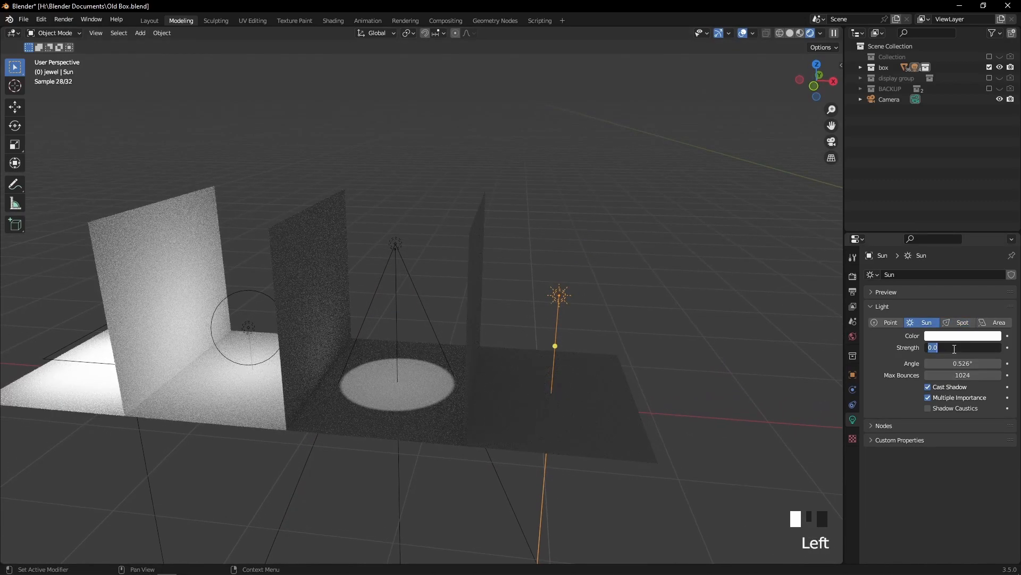
pyautogui.write('1')
pyautogui.press('Return')
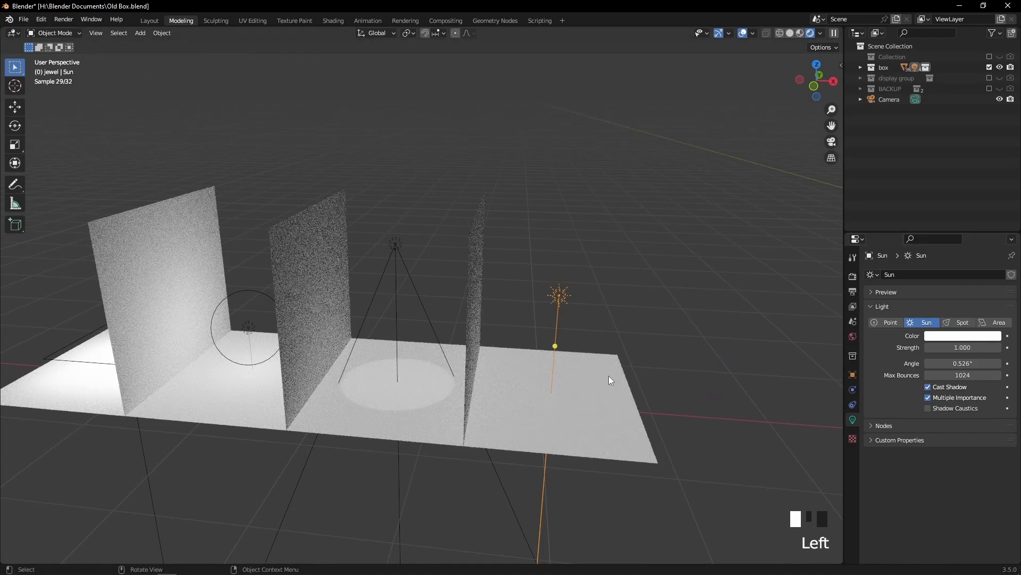
# Set the sun light's strength to 0
pyautogui.moveTo(503, 324); pyautogui.dragTo(459, 308, button='middle')
pyautogui.scroll(-4, 665, 333)
pyautogui.moveTo(650, 334); pyautogui.dragTo(614, 336, button='middle')
pyautogui.scroll(-4, 614, 336)
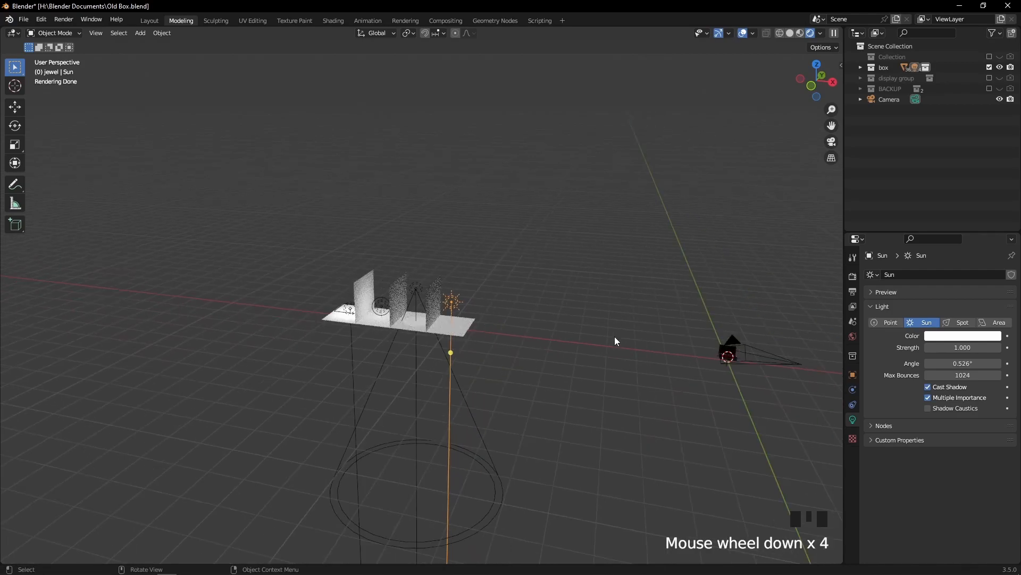
pyautogui.scroll(4, 615, 337)
pyautogui.scroll(4, 614, 337)
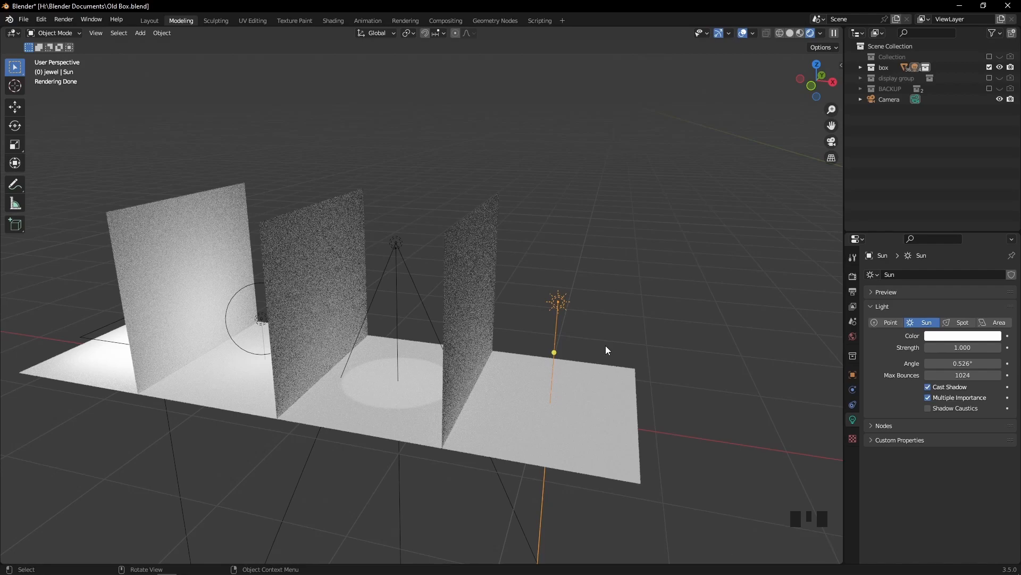
pyautogui.click(956, 348)
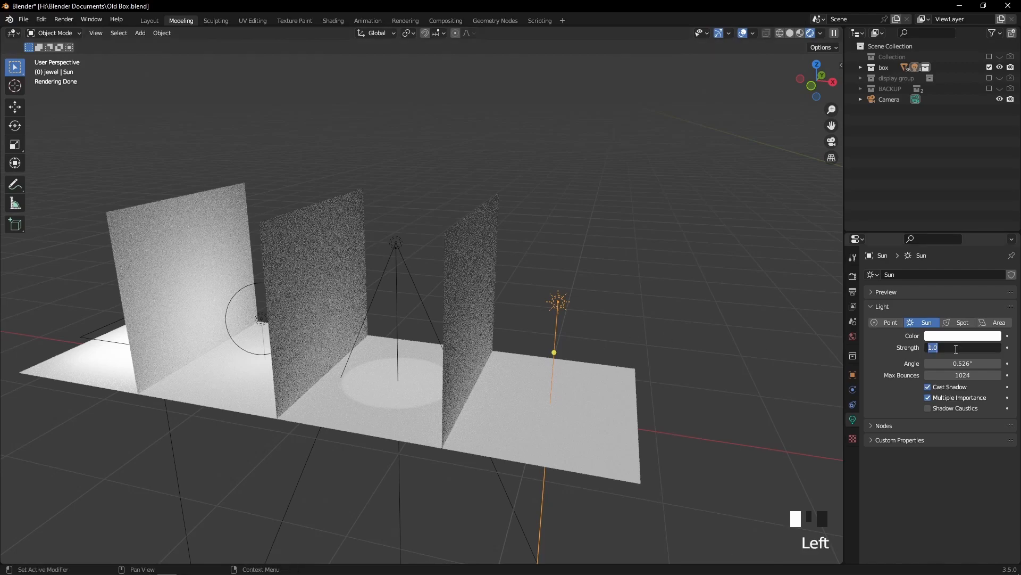
pyautogui.write('0')
pyautogui.press('Return')
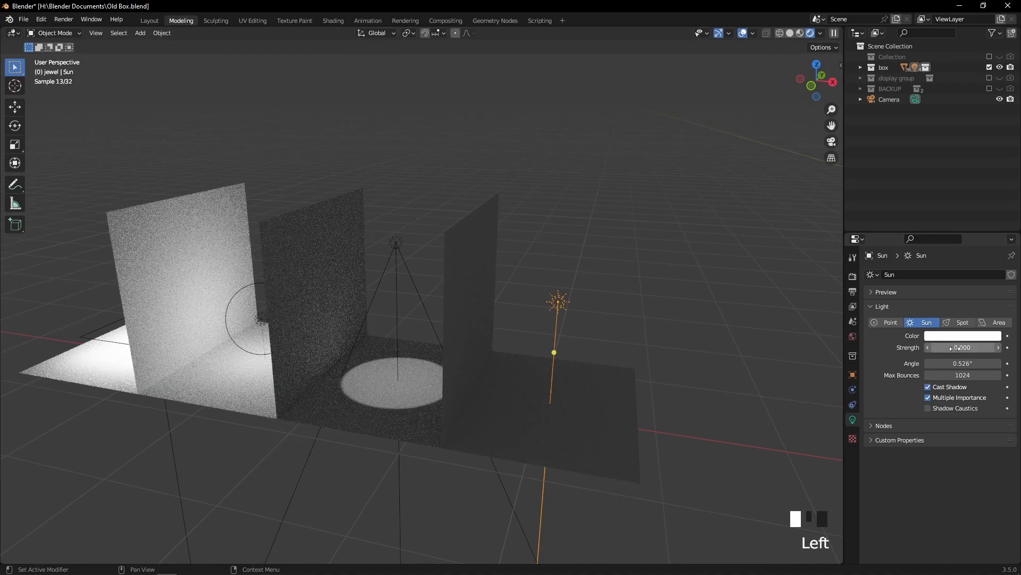
# Examine the lit compartments with the sun switched off, then select the spot light in the third compartment
pyautogui.scroll(-2, 607, 319)
pyautogui.moveTo(534, 319); pyautogui.dragTo(542, 344, button='middle')
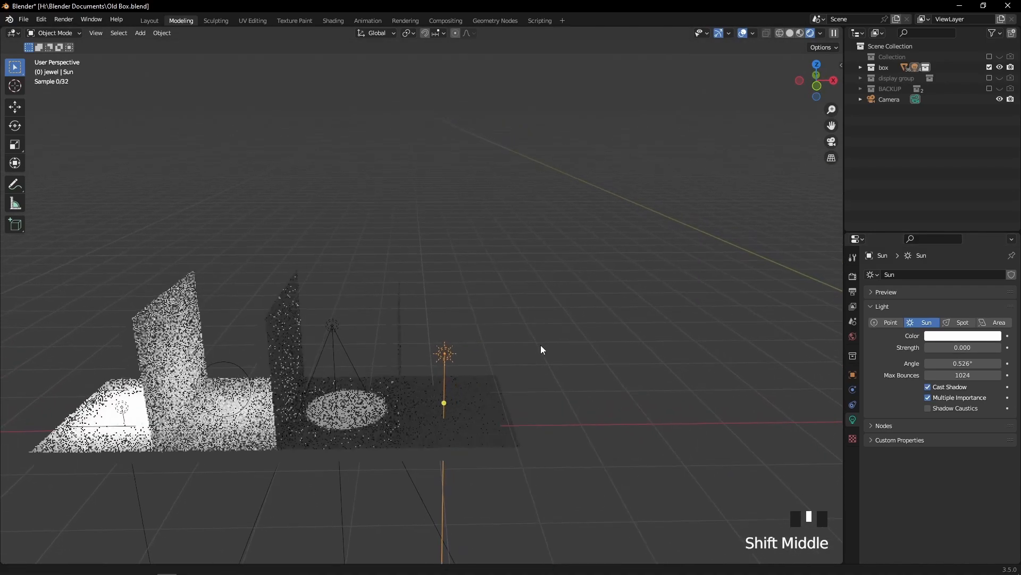
pyautogui.scroll(4, 516, 373)
pyautogui.scroll(-3, 323, 343)
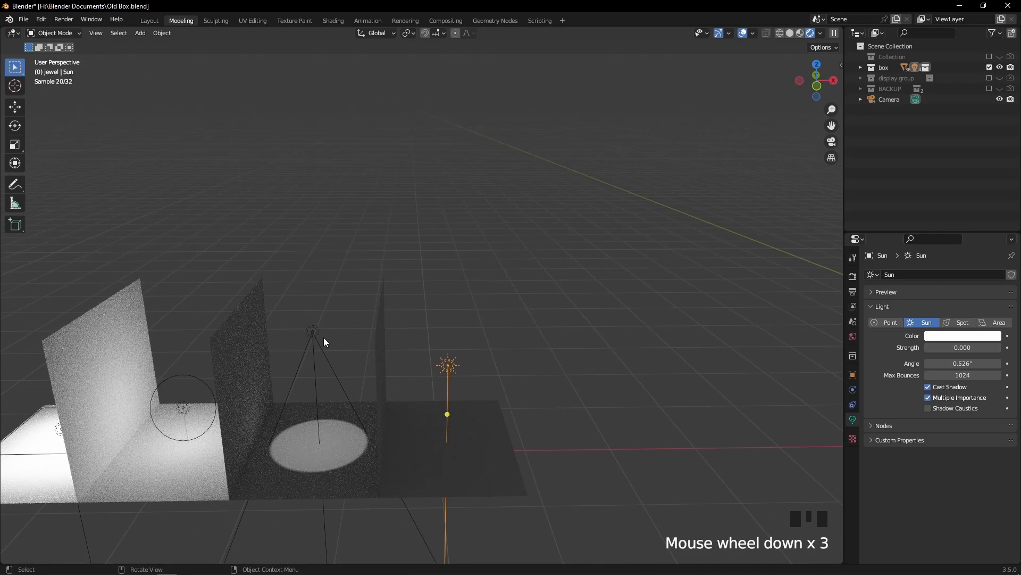
pyautogui.scroll(-2, 372, 332)
pyautogui.keyDown('shift'); pyautogui.moveTo(380, 334); pyautogui.dragTo(487, 314, button='middle'); pyautogui.keyUp('shift')
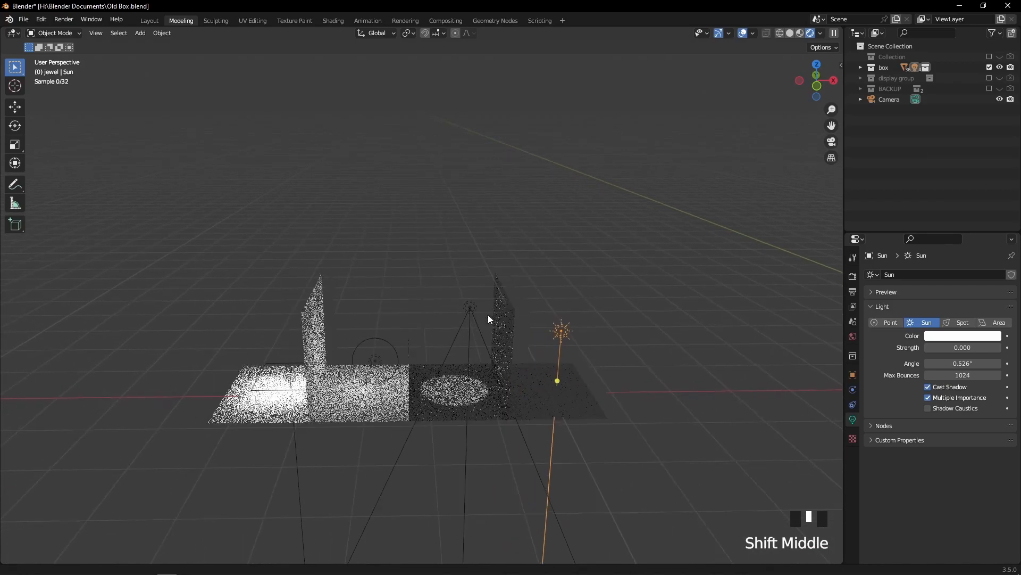
pyautogui.scroll(6, 476, 334)
pyautogui.scroll(-1, 314, 436)
pyautogui.click(311, 440)
pyautogui.click(311, 440)
pyautogui.click(534, 326)
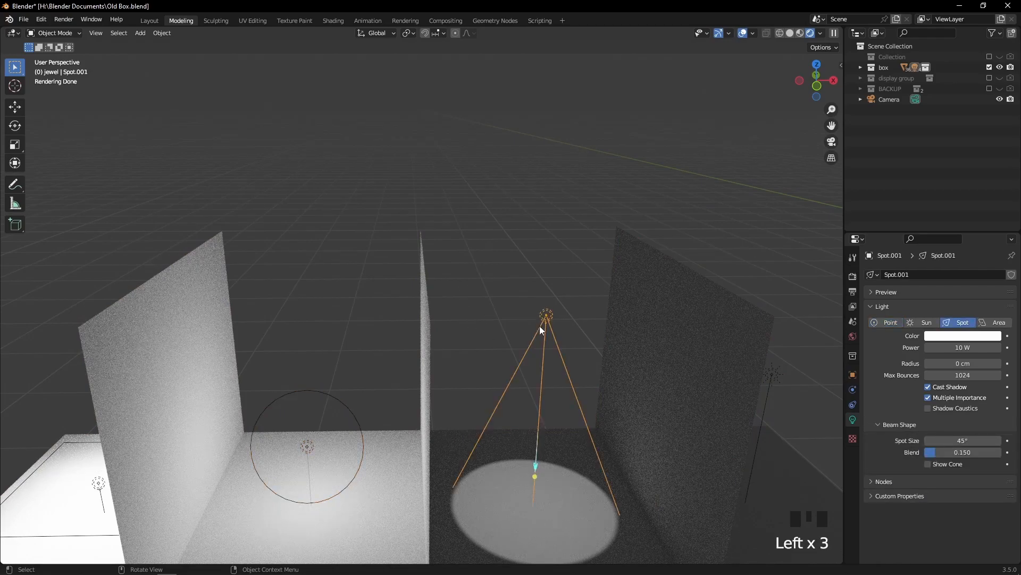
# Switch the viewport to solid shading, select the pillow in the jewelry box and view it through the scene camera
pyautogui.scroll(-5, 494, 385)
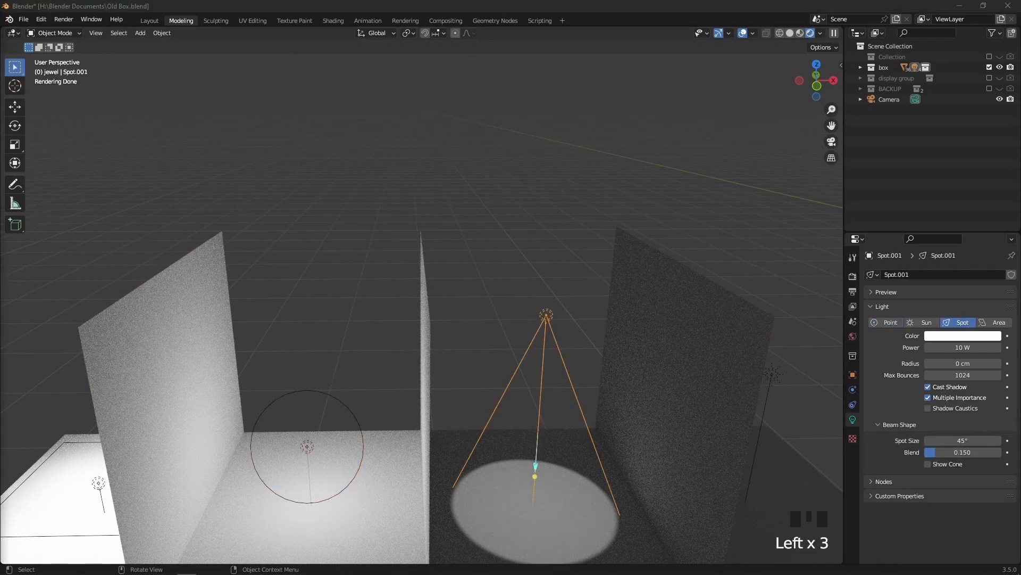
pyautogui.moveTo(657, 342); pyautogui.dragTo(745, 225, button='middle')
pyautogui.scroll(-2, 660, 341)
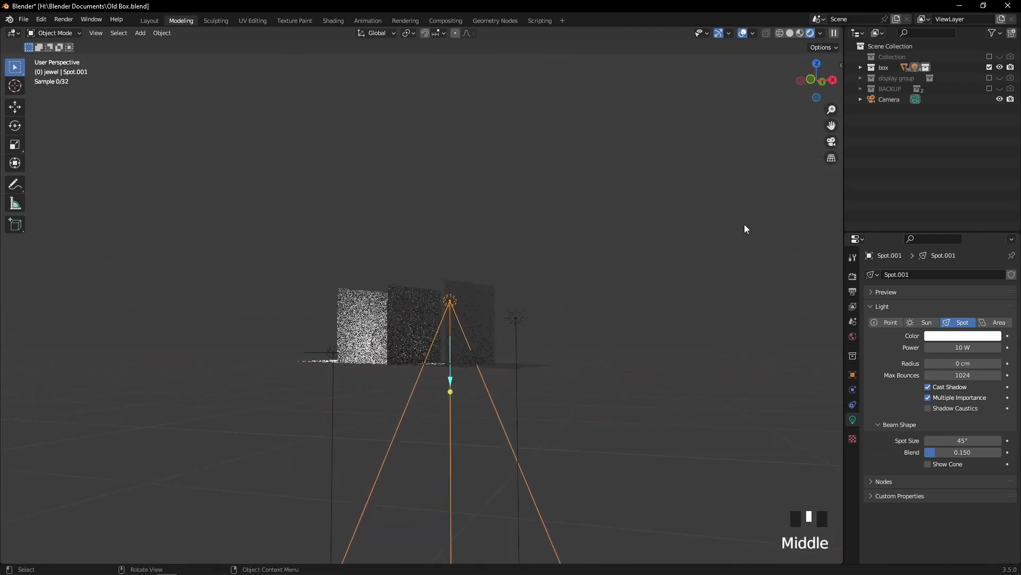
pyautogui.click(791, 33)
pyautogui.moveTo(765, 82)
pyautogui.mouseDown(button='middle')
pyautogui.moveTo(713, 260)
pyautogui.moveTo(609, 254)
pyautogui.moveTo(422, 328)
pyautogui.mouseUp(button='middle')
pyautogui.scroll(10, 423, 328)
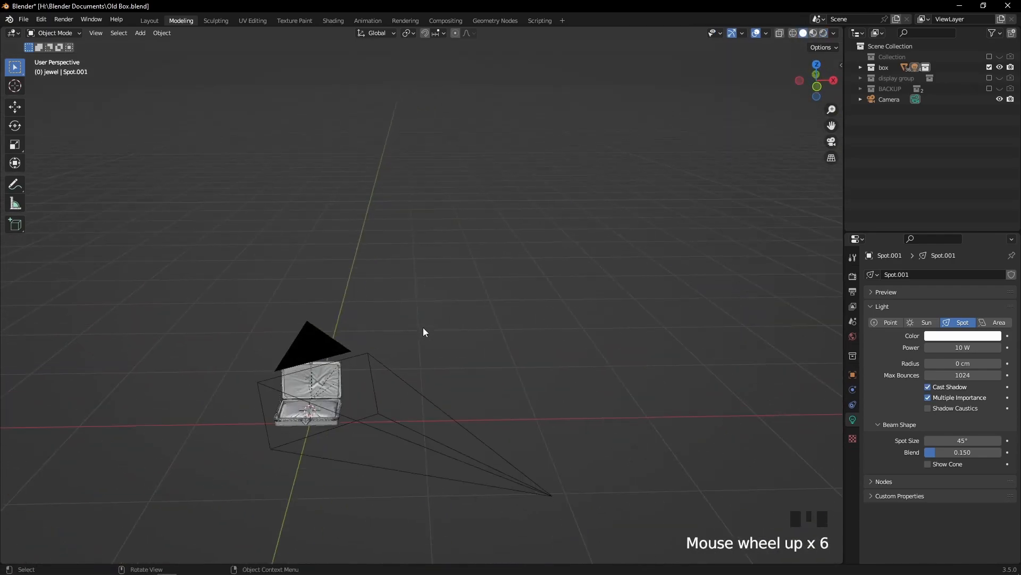
pyautogui.keyDown('shift'); pyautogui.moveTo(304, 394); pyautogui.dragTo(551, 316, button='middle'); pyautogui.keyUp('shift')
pyautogui.click(478, 419)
pyautogui.moveTo(478, 420); pyautogui.dragTo(397, 412, button='middle')
pyautogui.press('KP_0')
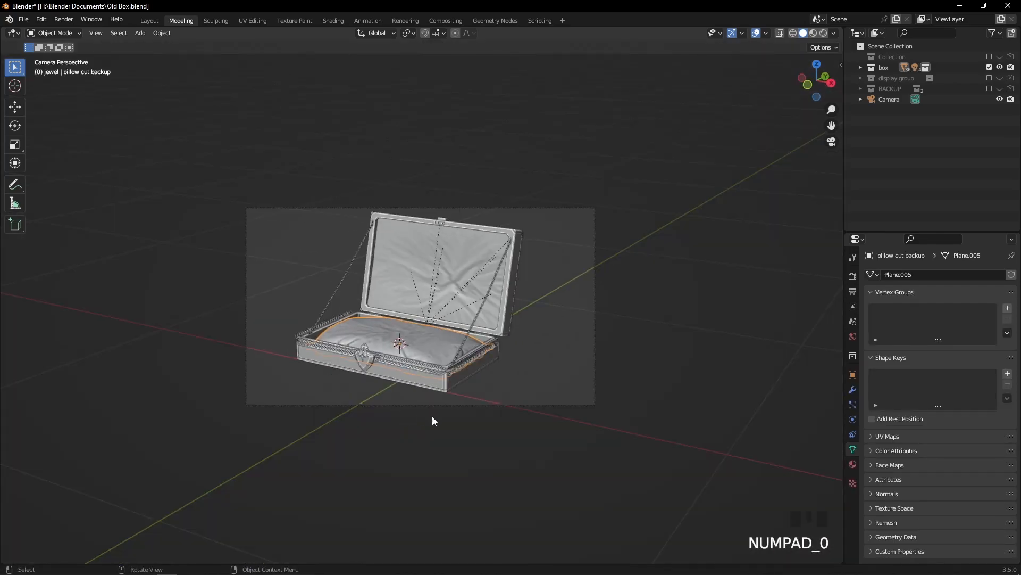
# Switch the camera view to rendered shading and inspect how the jewelry box is lit
pyautogui.scroll(3, 515, 404)
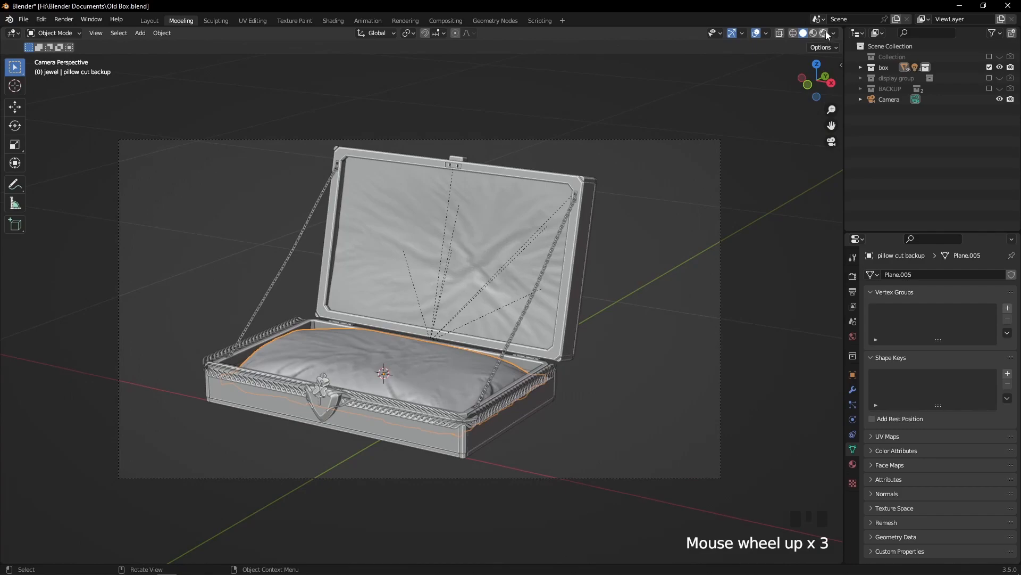
pyautogui.click(825, 33)
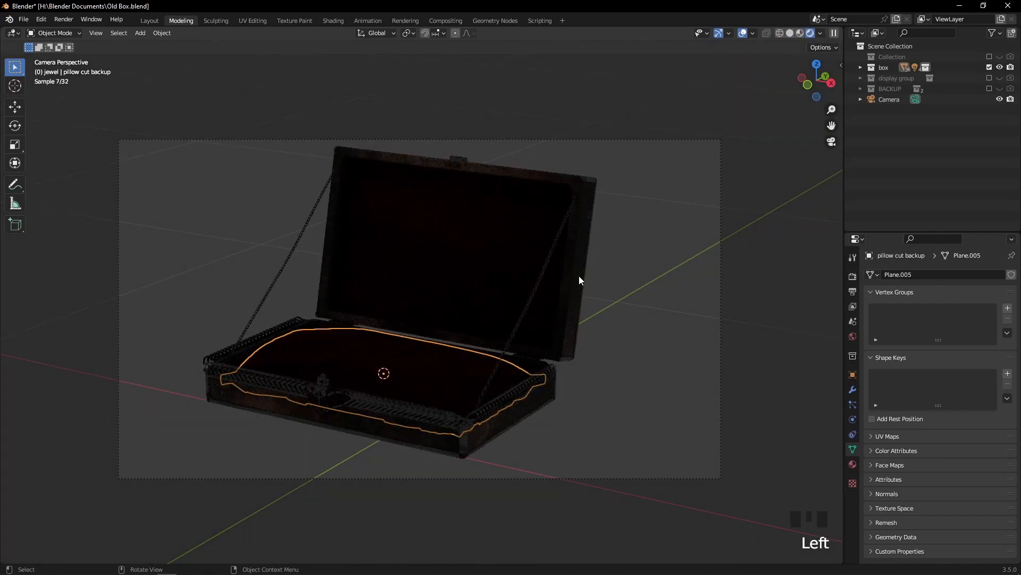
pyautogui.click(691, 311)
pyautogui.scroll(-4, 684, 221)
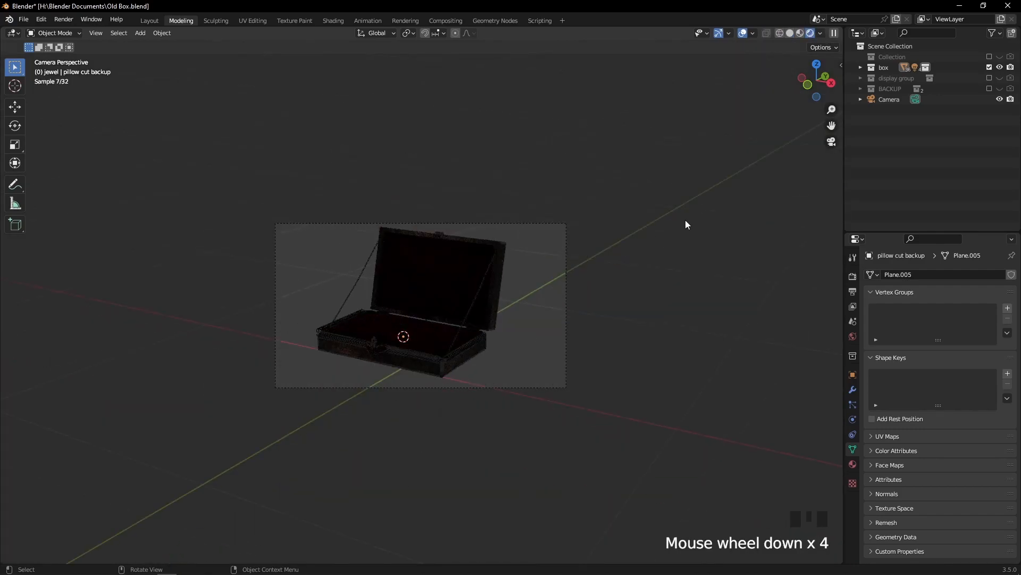
# Leave the camera view and add a point light at the 3D cursor inside the jewelry box
pyautogui.press('KP_0')
pyautogui.hotkey('shift', 'a')
pyautogui.moveTo(672, 219)
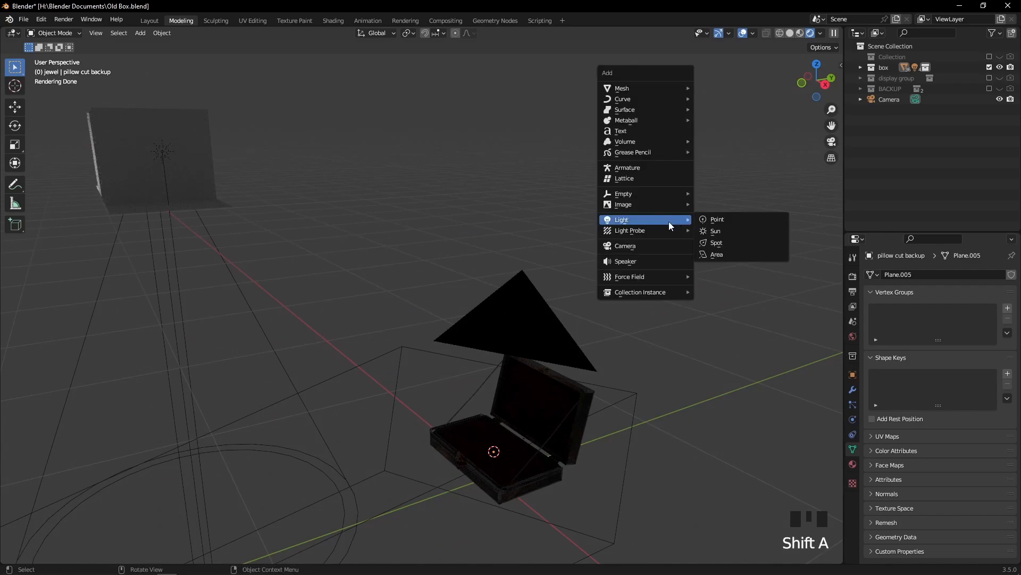
pyautogui.click(716, 221)
pyautogui.scroll(-2, 540, 251)
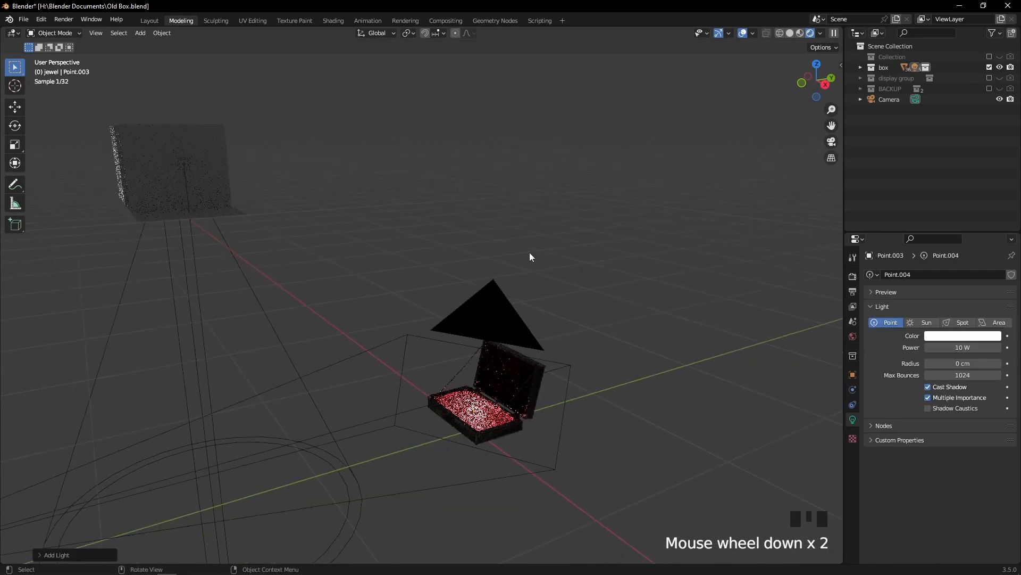
# Switch to solid shading and raise the new point light along the Z axis to well above the open lid
pyautogui.moveTo(541, 251); pyautogui.dragTo(572, 240, button='middle')
pyautogui.click(793, 33)
pyautogui.scroll(2, 582, 296)
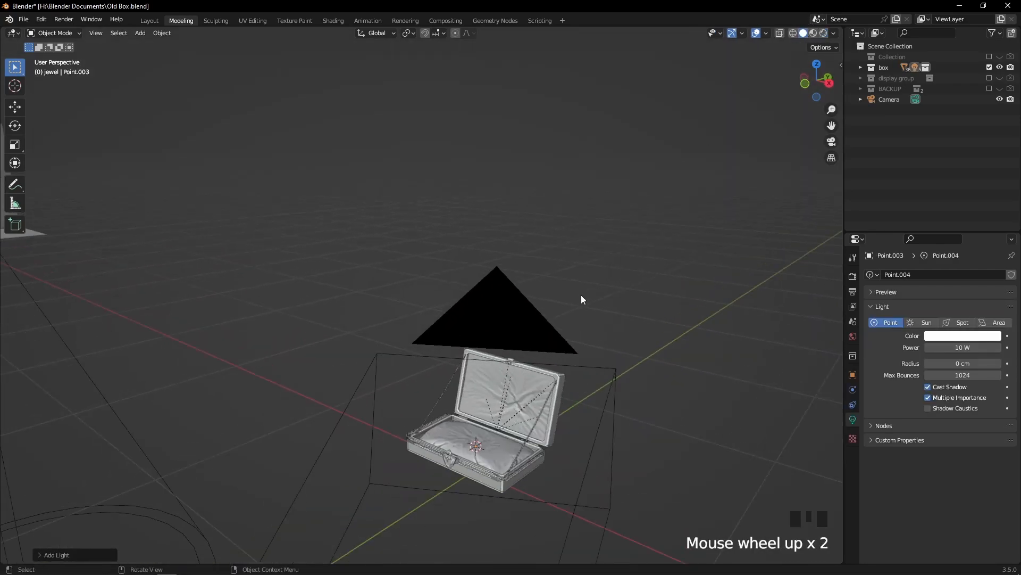
pyautogui.press('g')
pyautogui.press('z')
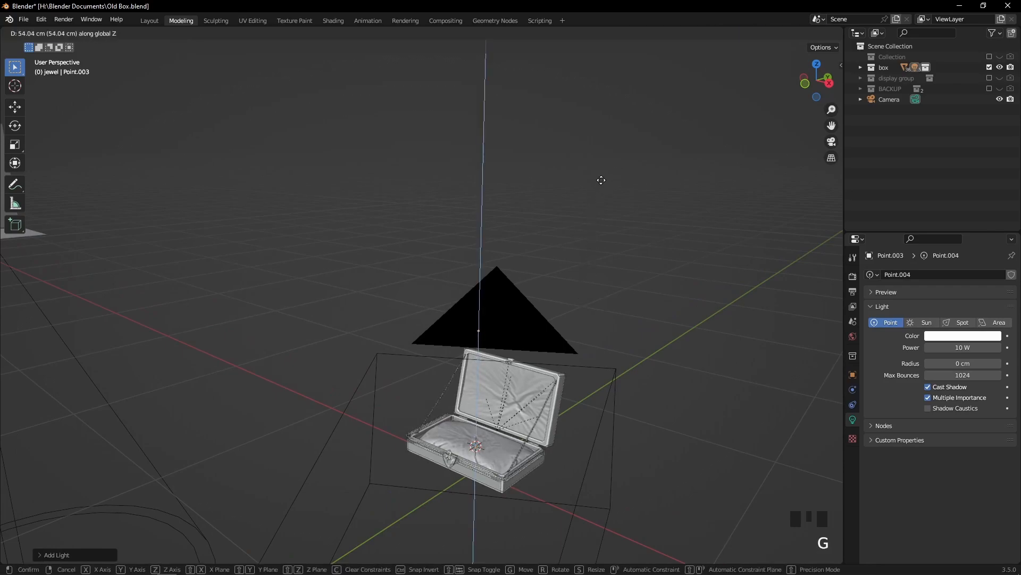
pyautogui.click(605, 167)
pyautogui.moveTo(606, 169); pyautogui.dragTo(671, 320, button='middle')
pyautogui.tripleClick(690, 297)
# Switch to rendered shading and set the power of the point light above the box to 100 W
pyautogui.click(813, 33)
pyautogui.moveTo(736, 149); pyautogui.dragTo(570, 385, button='middle')
pyautogui.scroll(2, 576, 410)
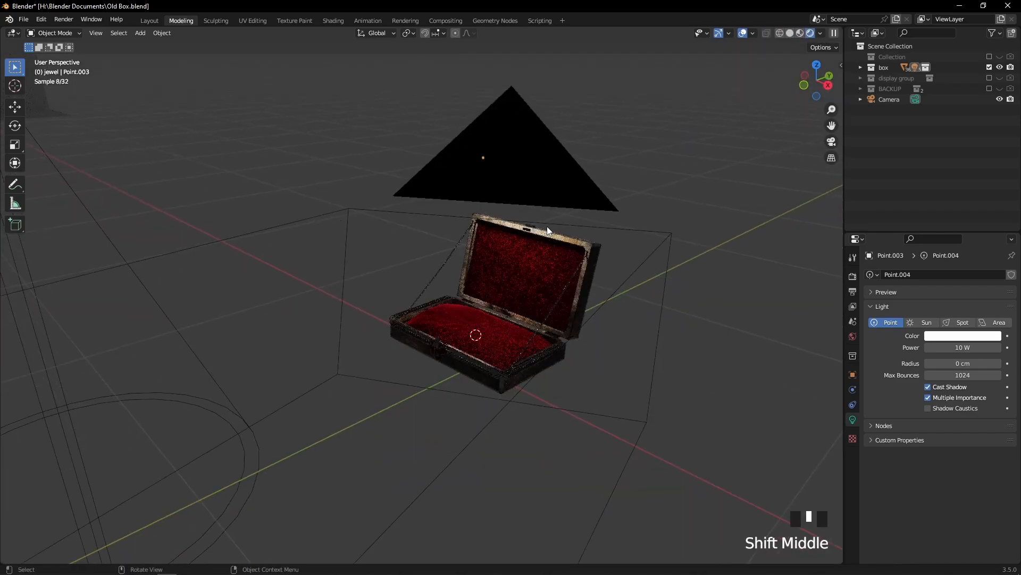
pyautogui.scroll(-2, 551, 218)
pyautogui.moveTo(557, 199); pyautogui.dragTo(499, 208, button='middle')
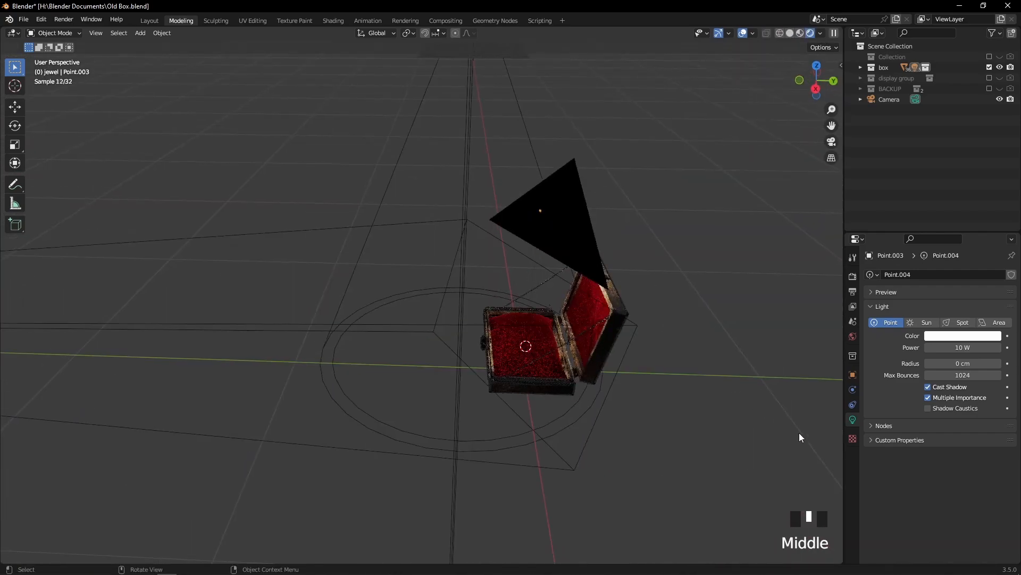
pyautogui.click(939, 347)
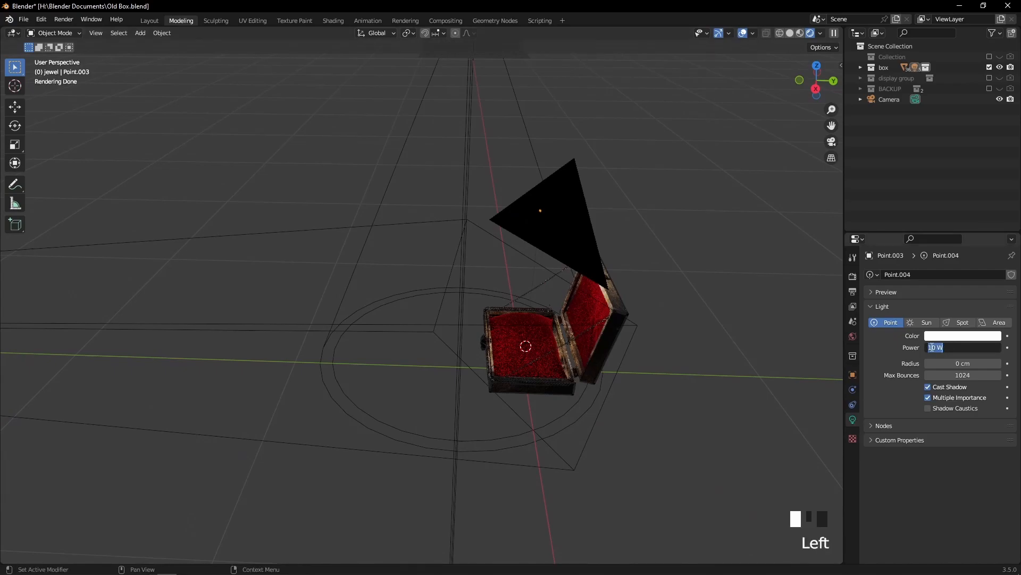
pyautogui.press('Return')
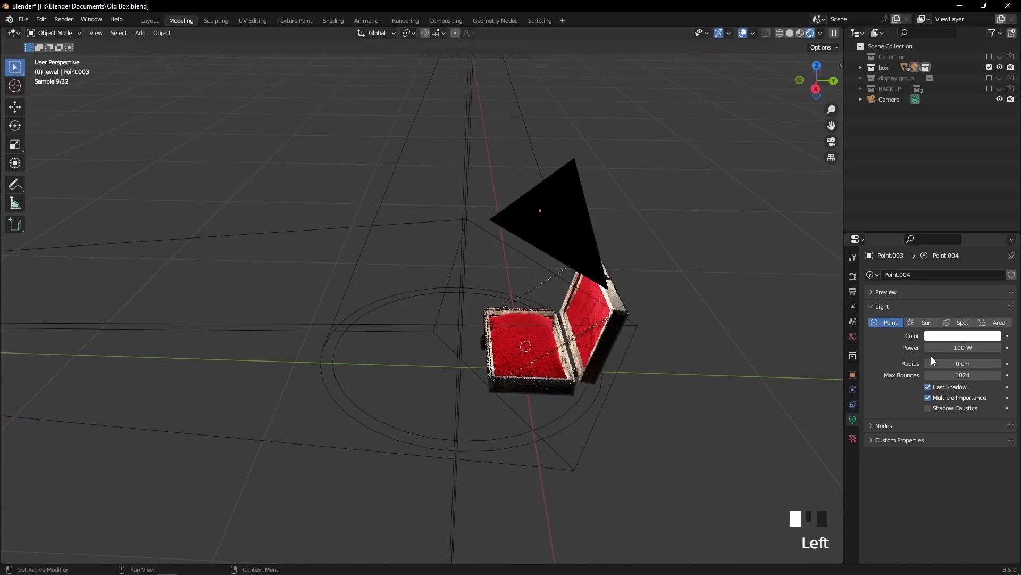
# Return the viewport to solid shading and check the jewelry box through the scene camera
pyautogui.moveTo(675, 237); pyautogui.dragTo(745, 133, button='middle')
pyautogui.scroll(-1, 745, 133)
pyautogui.click(789, 36)
pyautogui.moveTo(643, 167); pyautogui.dragTo(655, 172, button='middle')
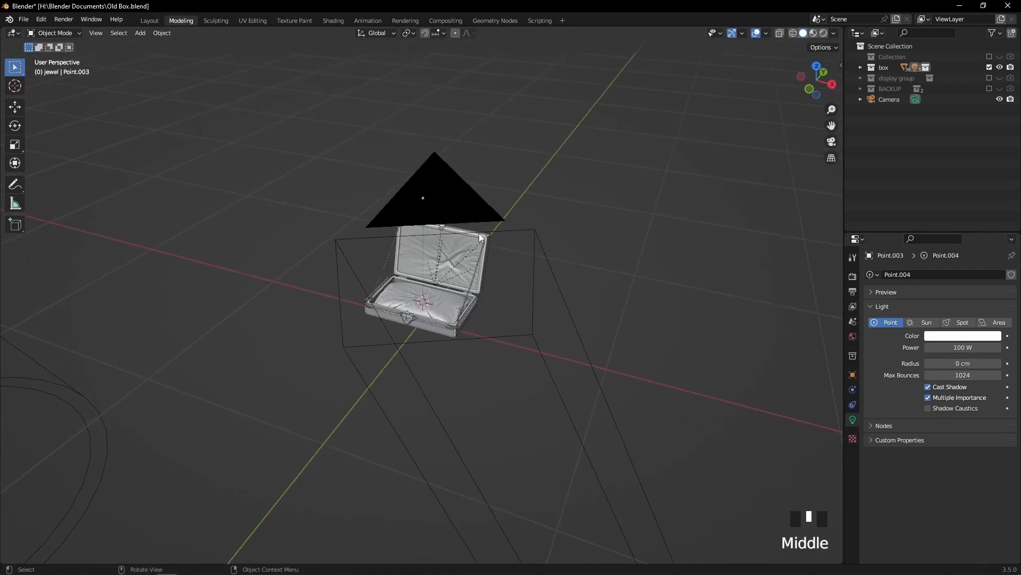
pyautogui.press('KP_0')
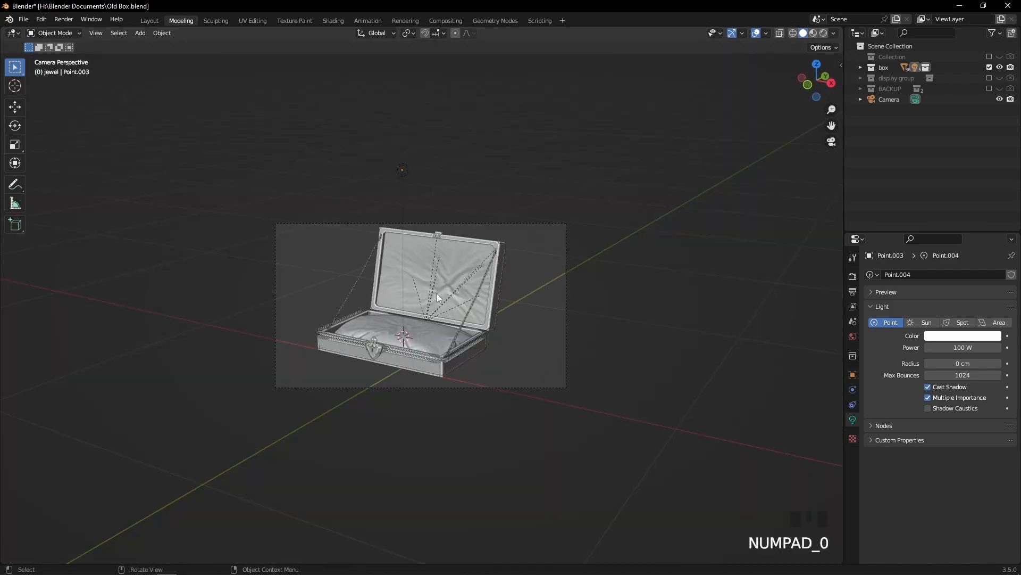
pyautogui.scroll(3, 440, 294)
pyautogui.scroll(-5, 441, 297)
# Leave the camera view and add a plane mesh at the 3D cursor in the jewelry box
pyautogui.moveTo(557, 281); pyautogui.dragTo(627, 283, button='middle')
pyautogui.hotkey('shift', 'a')
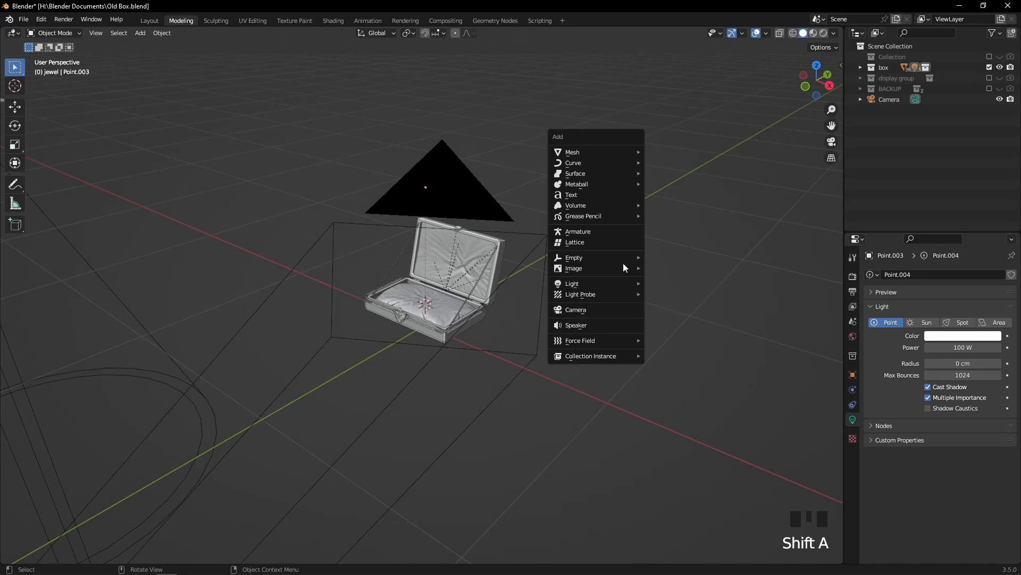
pyautogui.moveTo(581, 152)
pyautogui.click(682, 151)
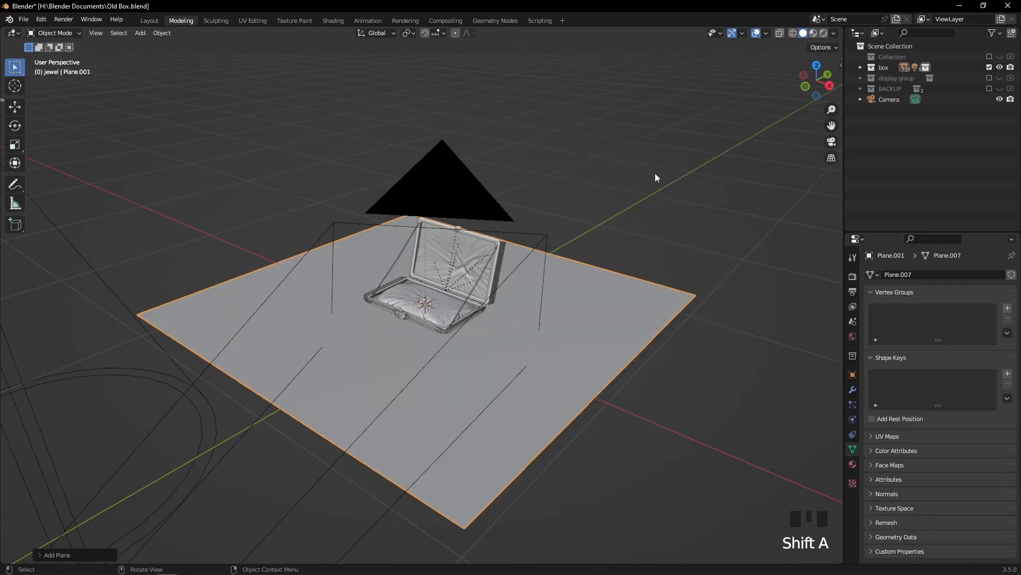
# In the front view, lower the plane about 5.6 cm along the Z axis to the underside of the jewelry box
pyautogui.moveTo(660, 167); pyautogui.dragTo(617, 149, button='middle')
pyautogui.scroll(4, 682, 162)
pyautogui.click(802, 81)
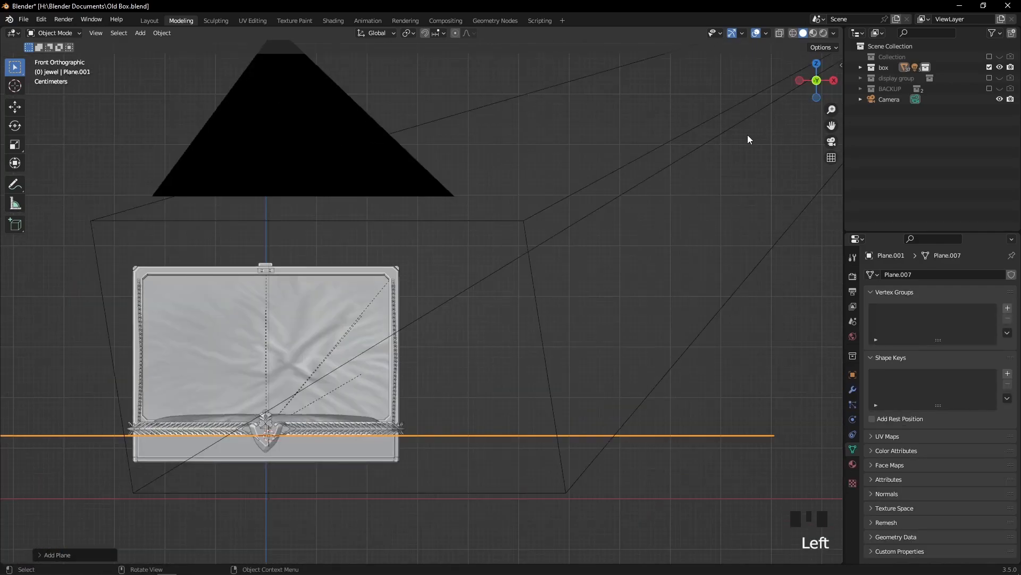
pyautogui.press('g')
pyautogui.press('z')
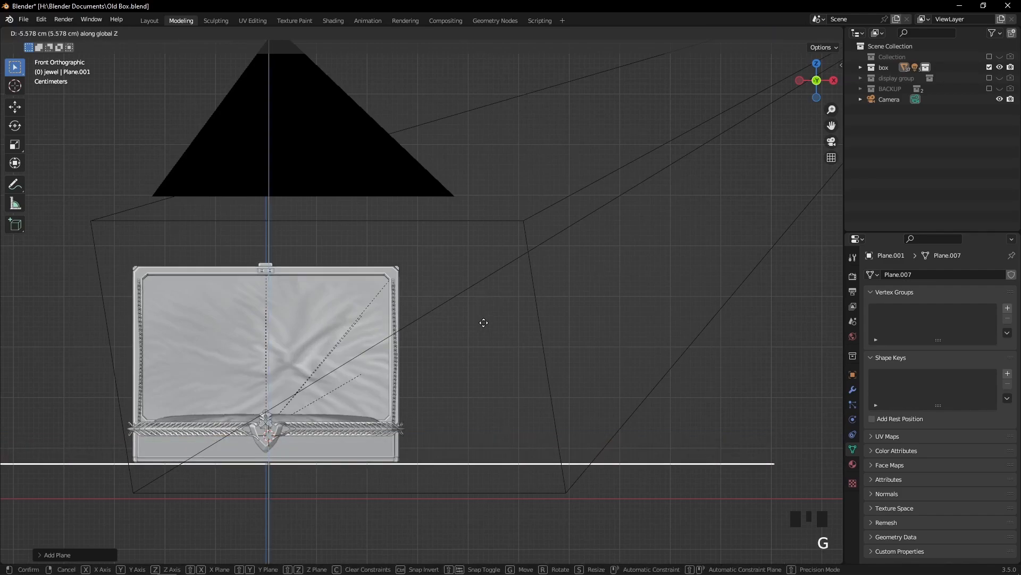
pyautogui.click(495, 327)
pyautogui.moveTo(513, 338); pyautogui.dragTo(801, 231, button='middle')
pyautogui.click(806, 263)
pyautogui.scroll(-3, 801, 231)
# Check the plane through the scene camera and scale it up about 3.3 times
pyautogui.press('KP_0')
pyautogui.scroll(5, 503, 276)
pyautogui.scroll(4, 487, 285)
pyautogui.scroll(-2, 483, 289)
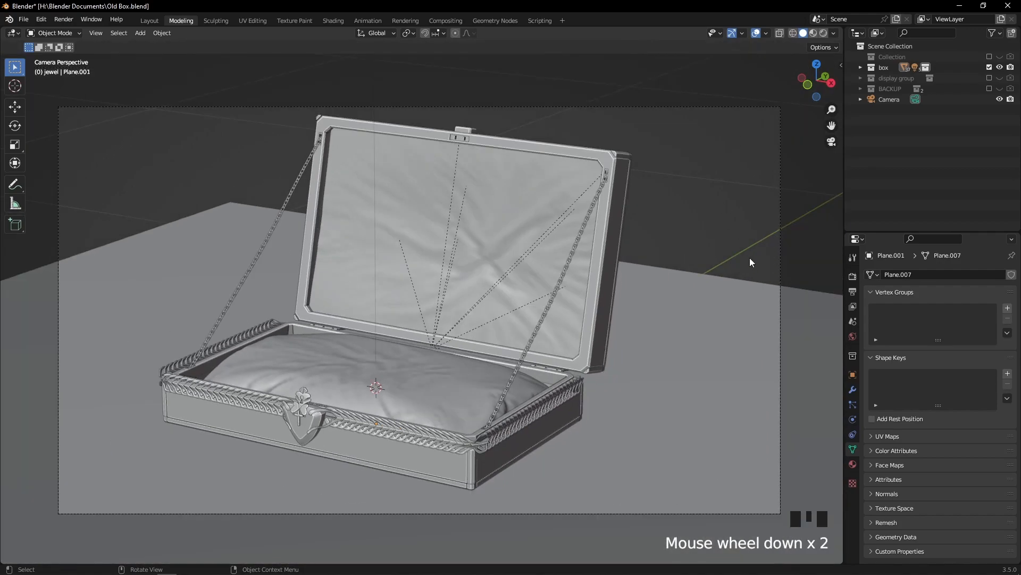
pyautogui.click(647, 288)
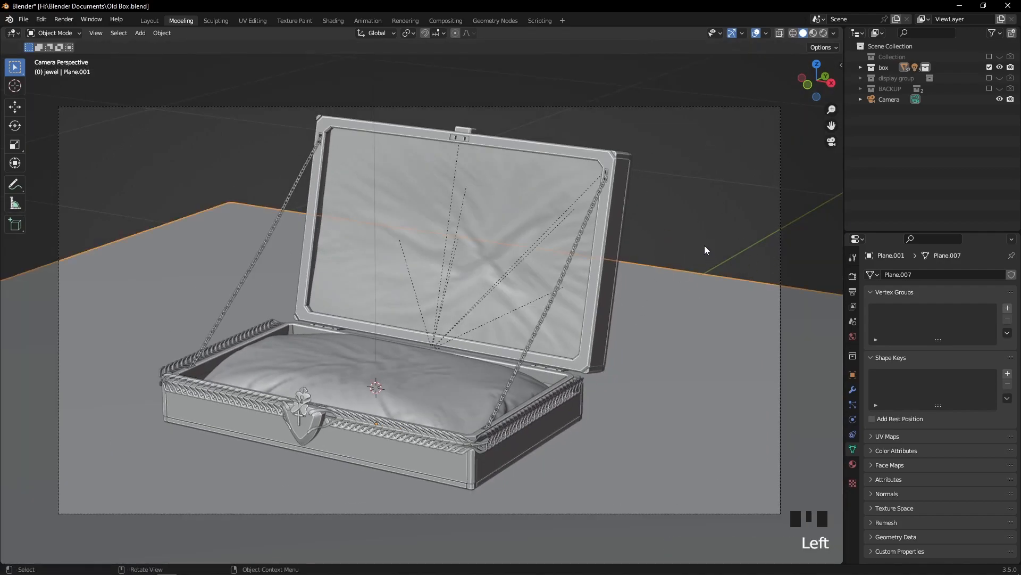
pyautogui.scroll(-4, 704, 250)
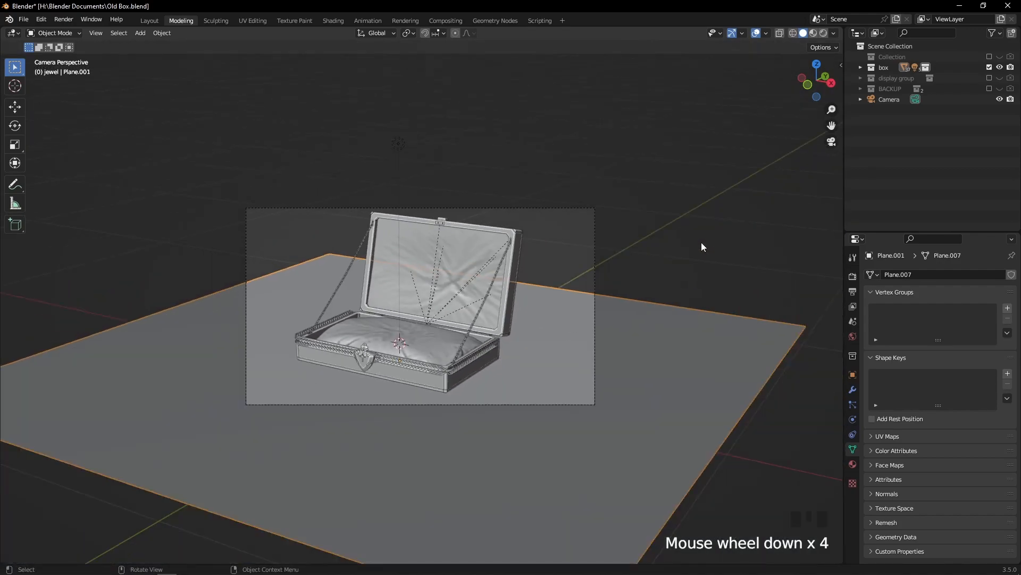
pyautogui.moveTo(701, 241); pyautogui.dragTo(596, 223, button='middle')
pyautogui.scroll(-2, 682, 252)
pyautogui.press('s')
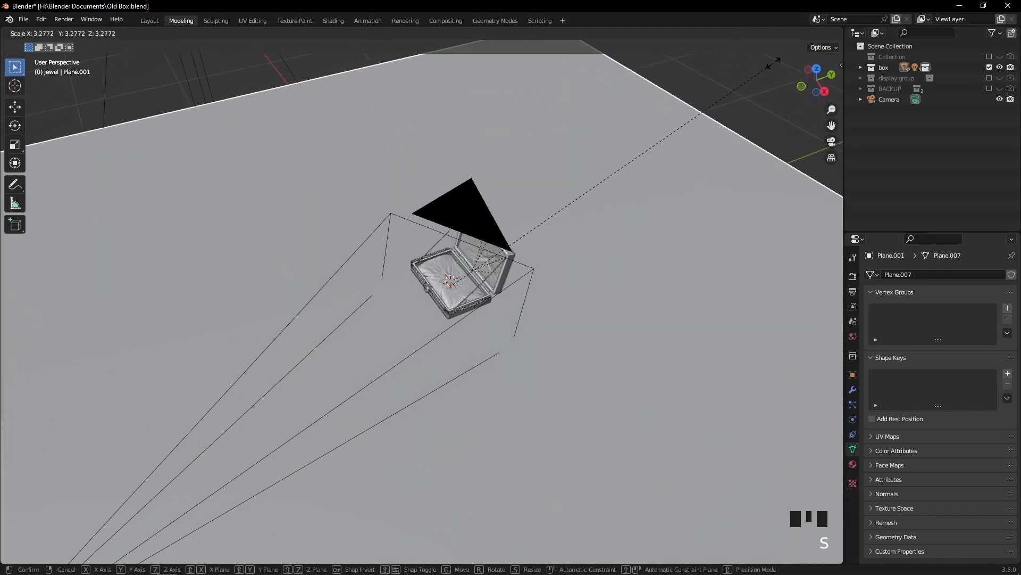
pyautogui.click(785, 61)
# Check through the scene camera how the enlarged plane fills the frame behind the box, and deselect the plane
pyautogui.press('KP_0')
pyautogui.scroll(2, 557, 166)
pyautogui.moveTo(557, 166); pyautogui.dragTo(521, 233, button='middle')
pyautogui.press('KP_0')
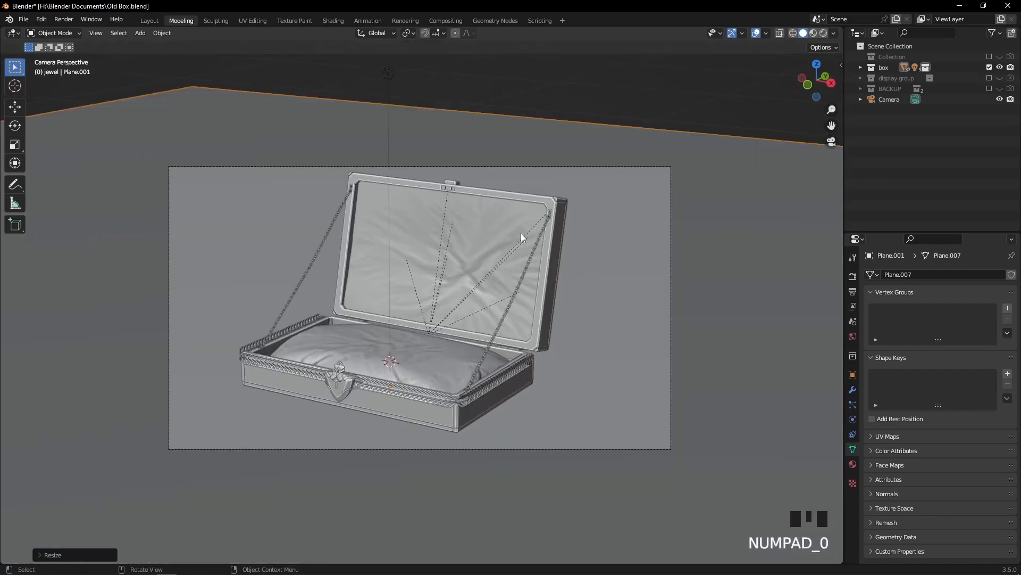
pyautogui.click(657, 105)
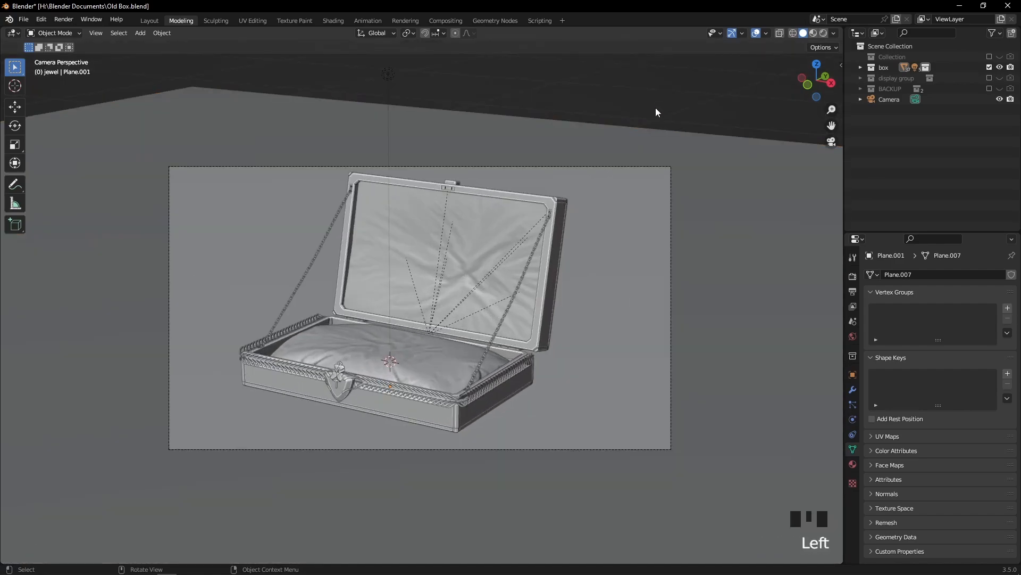
pyautogui.moveTo(557, 139); pyautogui.dragTo(605, 146, button='middle')
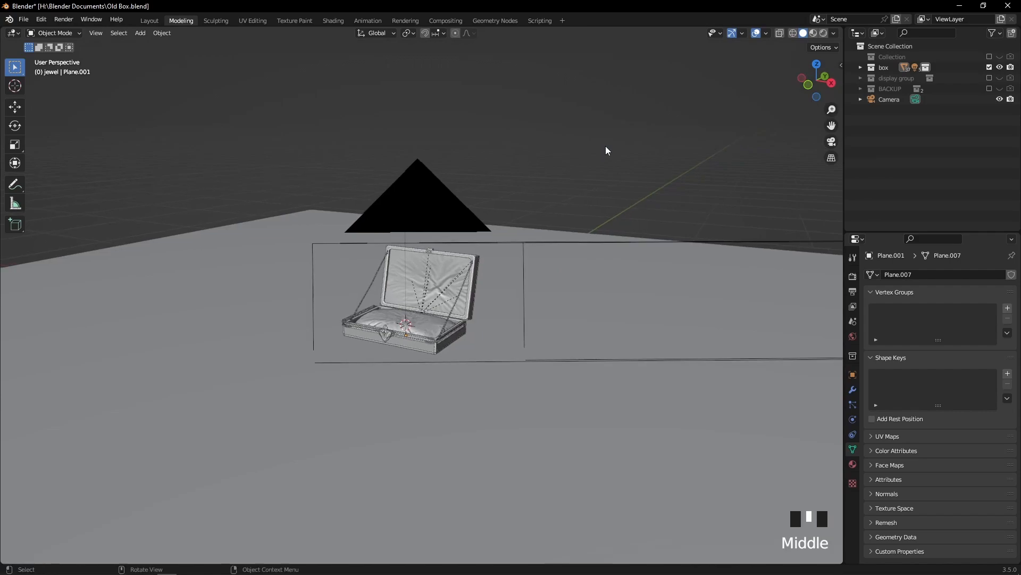
# Select the ground plane and scale it down uniformly to roughly 0.38 of its size around the jewelry box
pyautogui.scroll(-2, 587, 184)
pyautogui.moveTo(586, 184); pyautogui.dragTo(524, 234, button='middle')
pyautogui.scroll(-8, 525, 235)
pyautogui.click(526, 238)
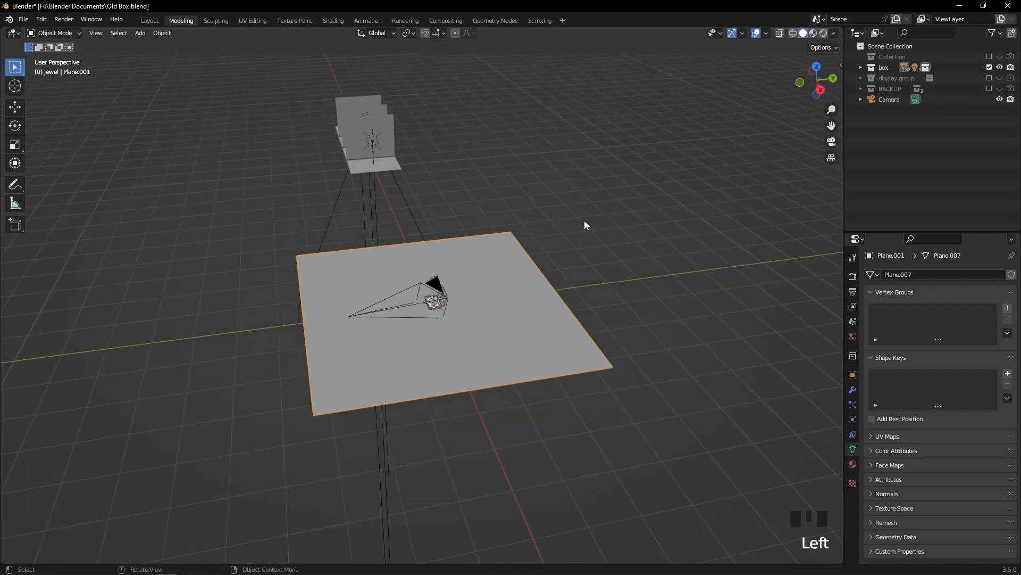
pyautogui.scroll(-6, 585, 223)
pyautogui.press('s')
pyautogui.press('Escape')
pyautogui.scroll(5, 417, 406)
pyautogui.press('s')
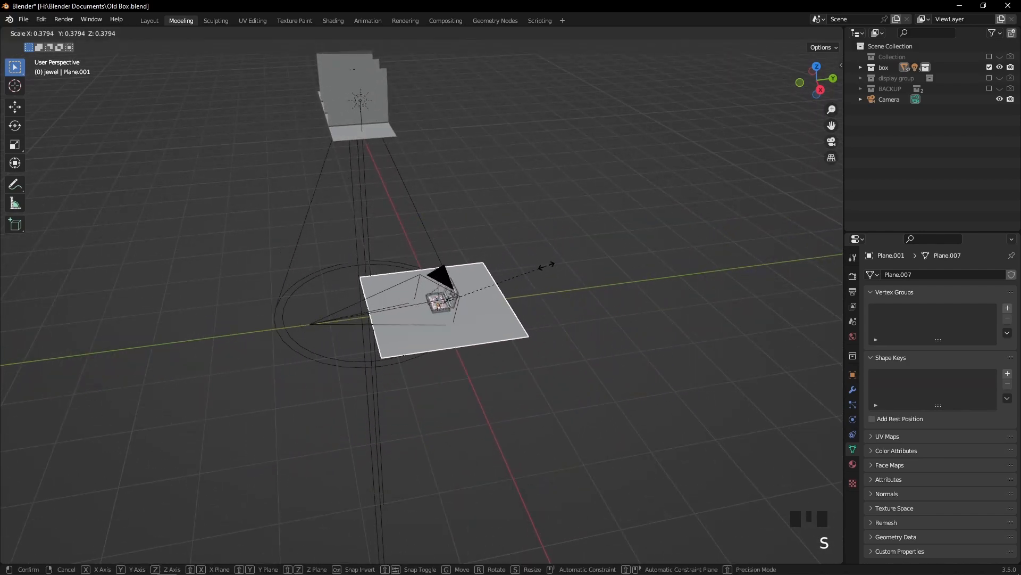
pyautogui.click(538, 275)
# Edit the plane's mesh and extrude the edge behind the jewelry box straight up along Z as a tall backdrop wall
pyautogui.scroll(3, 539, 275)
pyautogui.press('Tab')
pyautogui.scroll(2, 538, 275)
pyautogui.keyDown('shift'); pyautogui.moveTo(538, 275); pyautogui.dragTo(487, 273, button='middle'); pyautogui.keyUp('shift')
pyautogui.click(412, 222)
pyautogui.keyDown('shift'); pyautogui.moveTo(520, 325); pyautogui.dragTo(577, 372); pyautogui.keyUp('shift')
pyautogui.press('e')
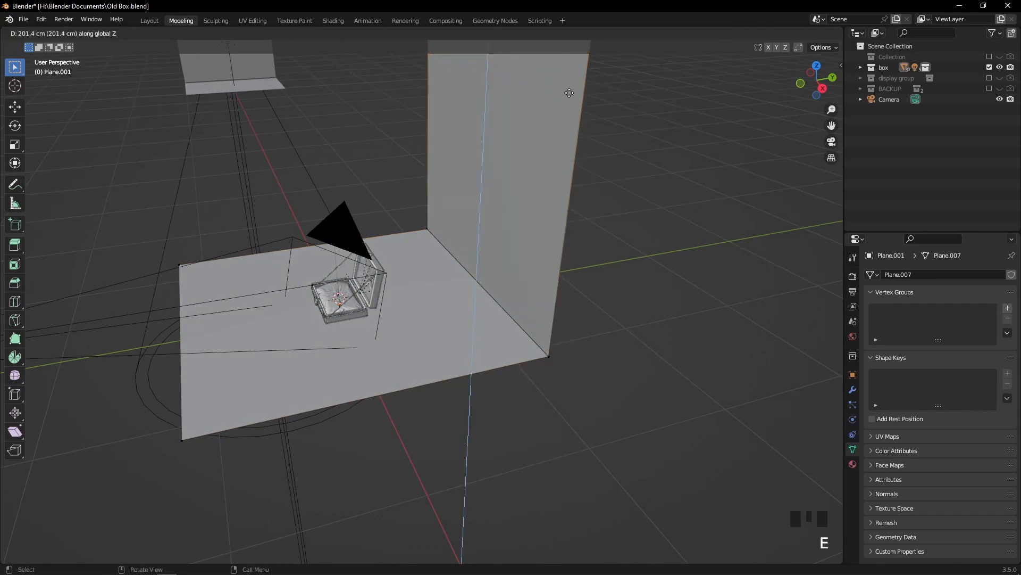
pyautogui.click(561, 143)
# Bevel the edge where the floor meets the backdrop wall with 15 segments and a width of about 20 cm
pyautogui.moveTo(692, 183); pyautogui.dragTo(679, 195, button='middle')
pyautogui.click(517, 305)
pyautogui.click(102, 34)
pyautogui.click(538, 317)
pyautogui.moveTo(538, 317); pyautogui.dragTo(539, 296, button='middle')
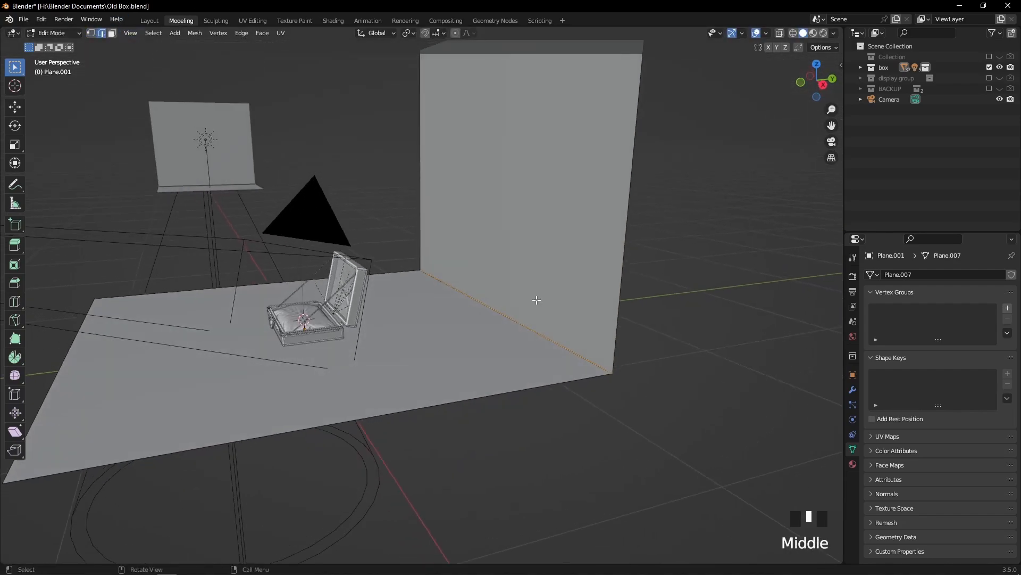
pyautogui.scroll(-2, 523, 208)
pyautogui.moveTo(523, 209); pyautogui.dragTo(525, 235, button='middle')
pyautogui.hotkey('ctrl', 'b')
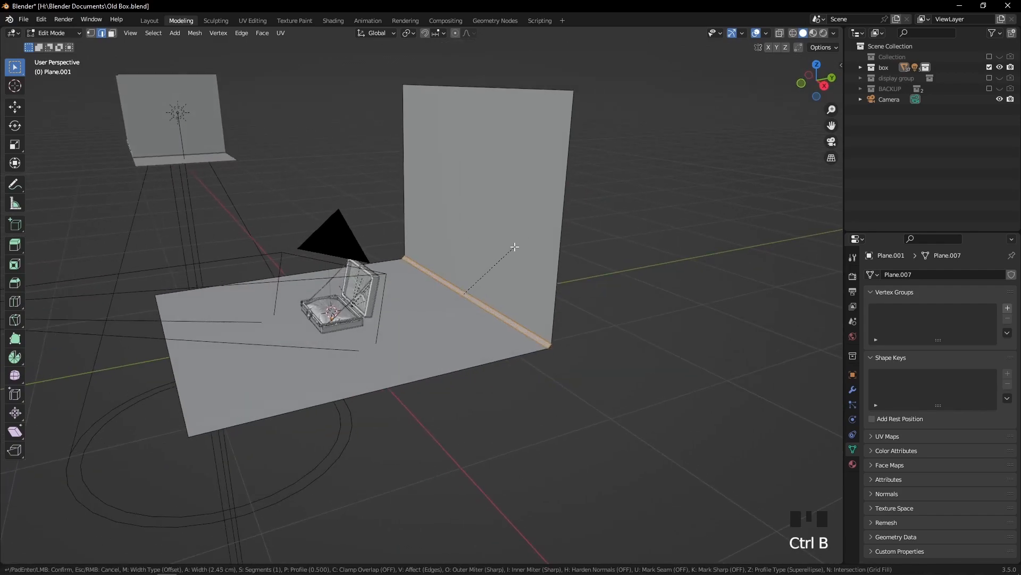
pyautogui.scroll(8, 532, 230)
pyautogui.scroll(4, 534, 231)
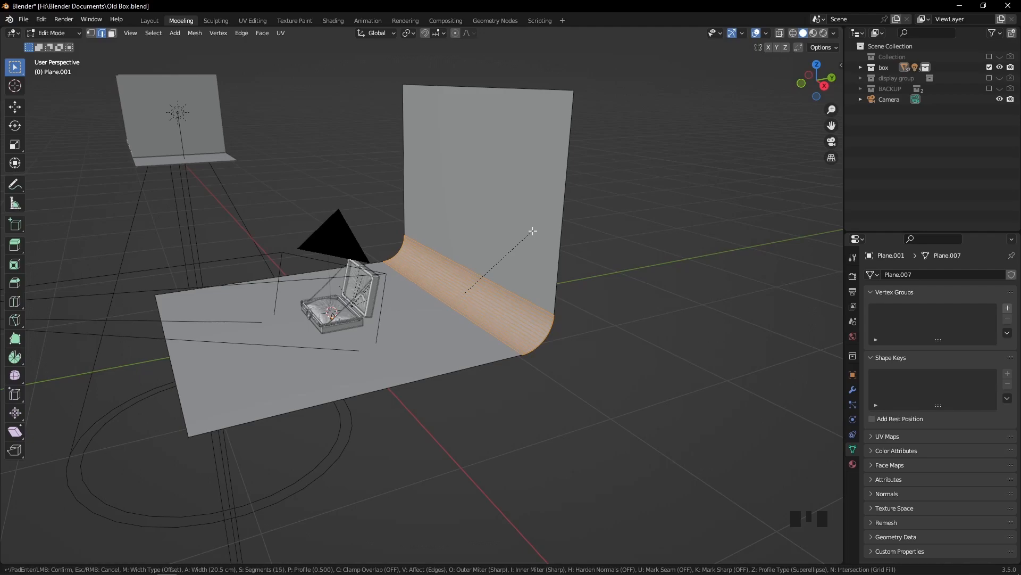
pyautogui.click(542, 254)
# Return to Object Mode, apply Shade Smooth to the curved backdrop and deselect it
pyautogui.press('Tab')
pyautogui.scroll(3, 540, 260)
pyautogui.click(551, 245)
pyautogui.rightClick(551, 244)
pyautogui.click(539, 244)
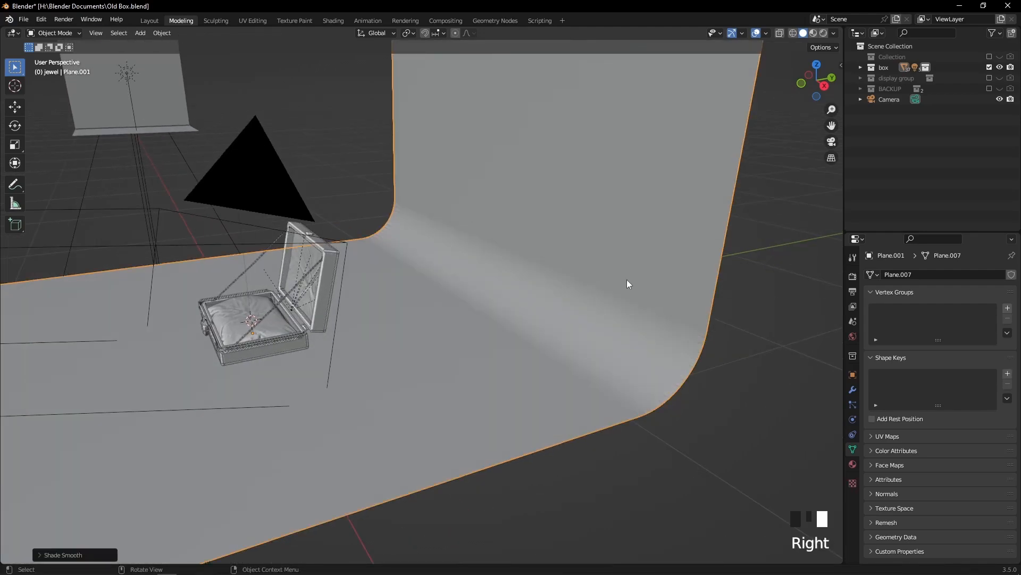
pyautogui.scroll(-2, 766, 308)
pyautogui.click(745, 311)
pyautogui.moveTo(628, 303); pyautogui.dragTo(632, 305, button='middle')
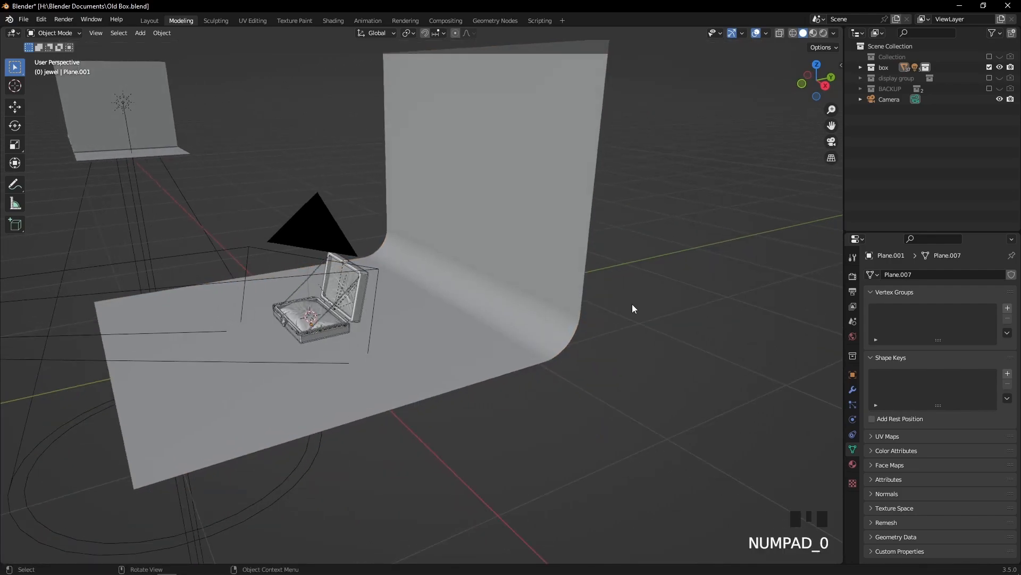
# In the camera view, scale the backdrop up slightly and shift it in the negative X direction to cover the frame
pyautogui.press('KP_0')
pyautogui.scroll(2, 606, 290)
pyautogui.scroll(-4, 606, 295)
pyautogui.click(684, 285)
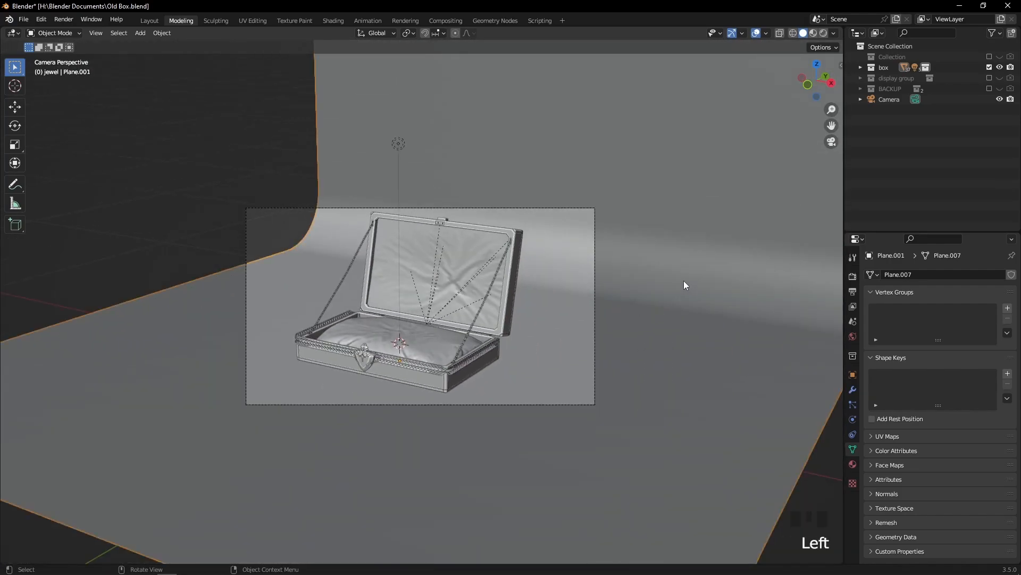
pyautogui.press('s')
pyautogui.click(725, 299)
pyautogui.press('g')
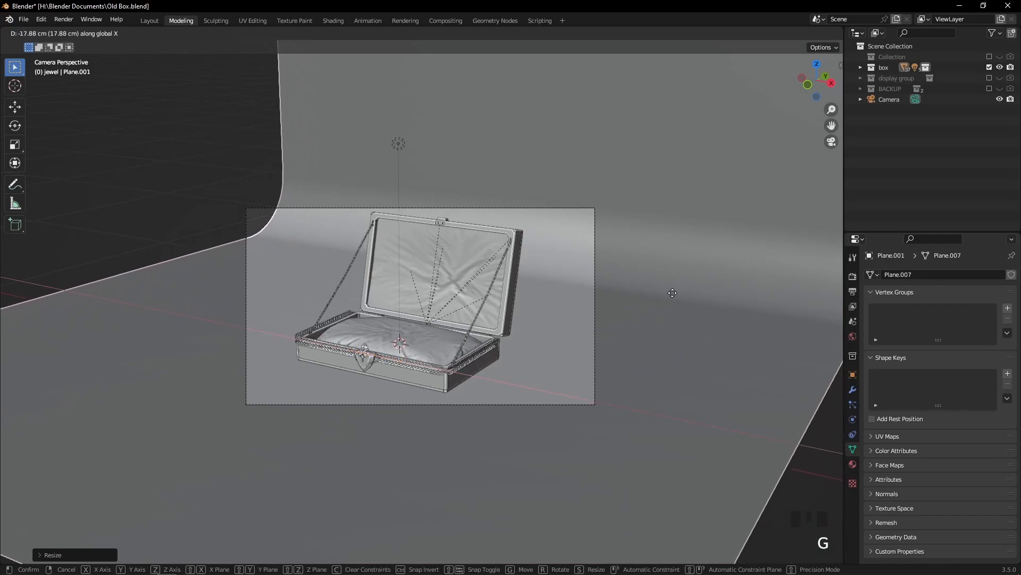
pyautogui.click(656, 302)
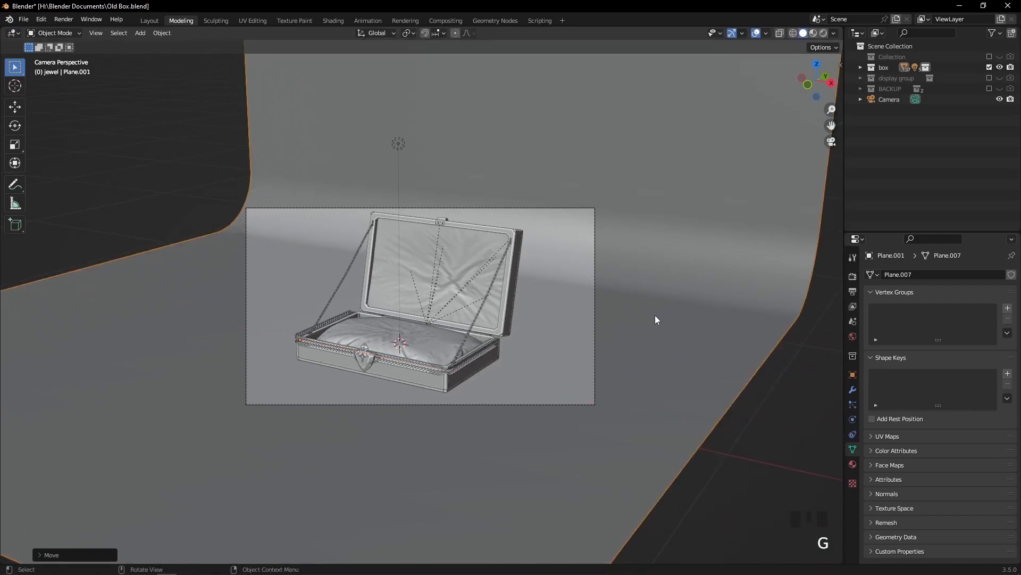
# Examine the curved backdrop around the jewelry box through the scene camera and from several angles
pyautogui.scroll(3, 655, 315)
pyautogui.moveTo(655, 315); pyautogui.dragTo(653, 314, button='middle')
pyautogui.press('KP_0')
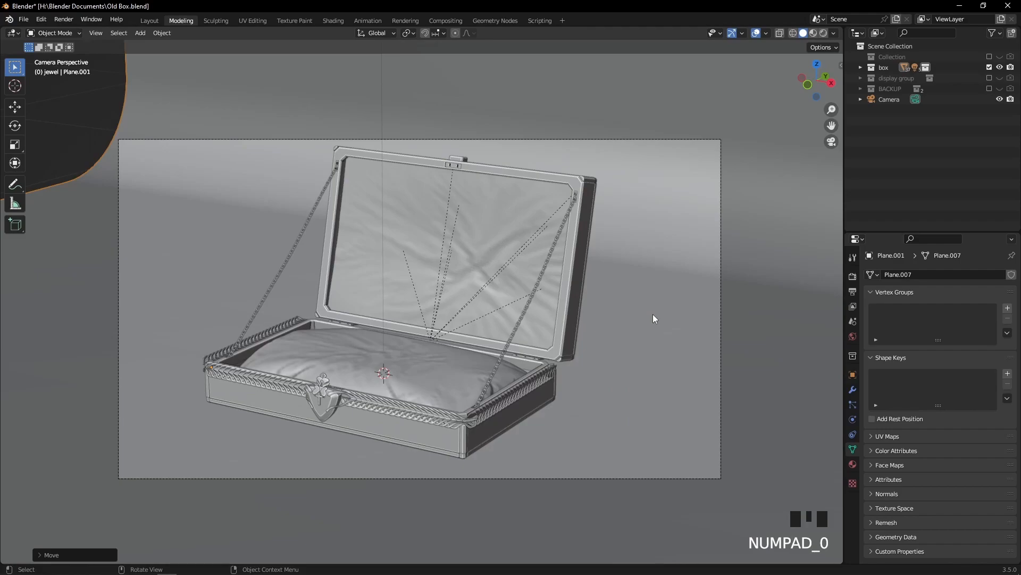
pyautogui.moveTo(650, 311); pyautogui.dragTo(604, 264, button='middle')
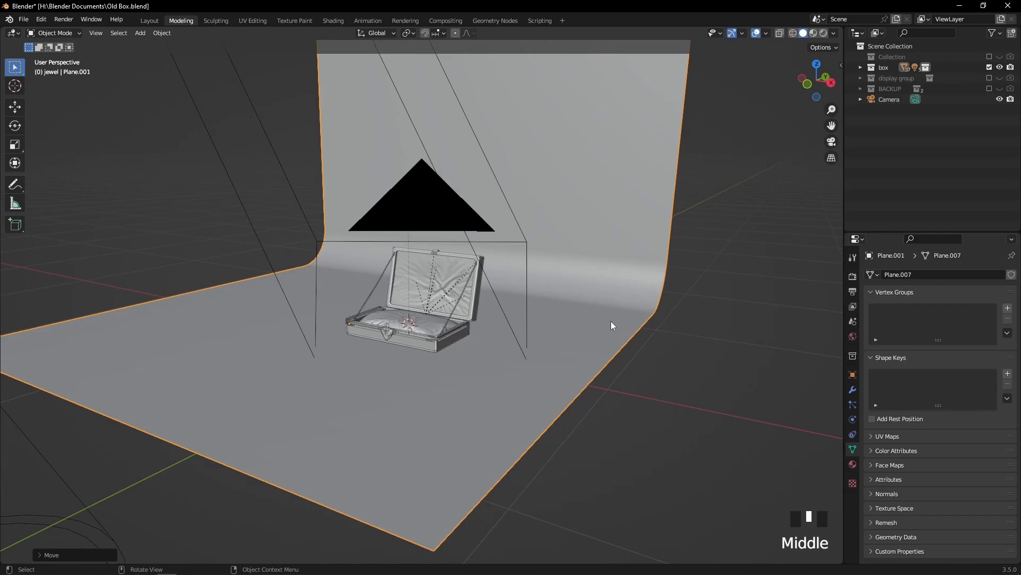
pyautogui.scroll(-4, 610, 321)
pyautogui.moveTo(611, 321); pyautogui.dragTo(595, 335, button='middle')
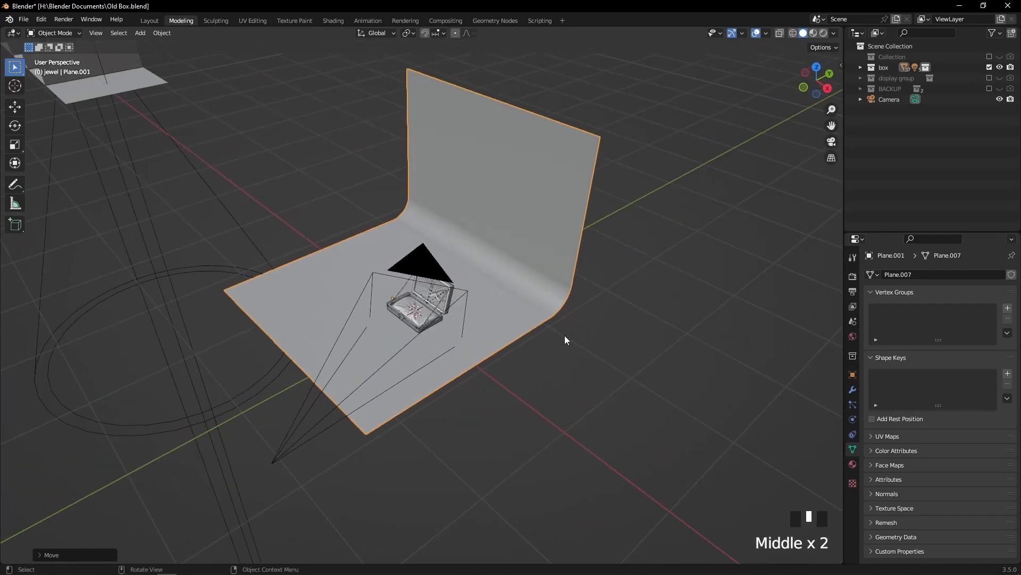
pyautogui.moveTo(458, 304); pyautogui.dragTo(507, 238, button='middle')
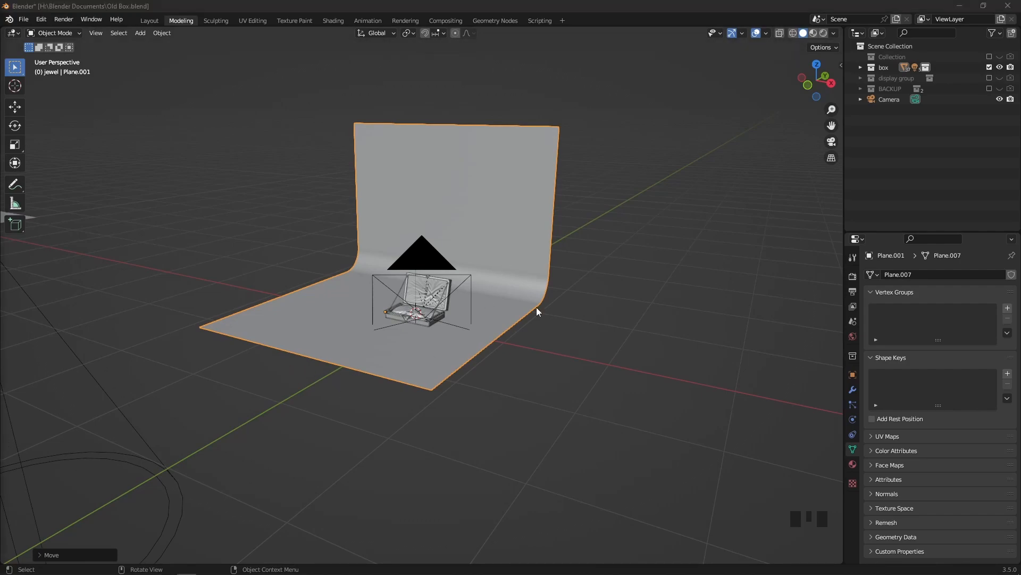
# Preview the jewelry box and its backdrop through the scene camera in rendered shading
pyautogui.scroll(4, 551, 304)
pyautogui.moveTo(550, 304); pyautogui.dragTo(561, 307, button='middle')
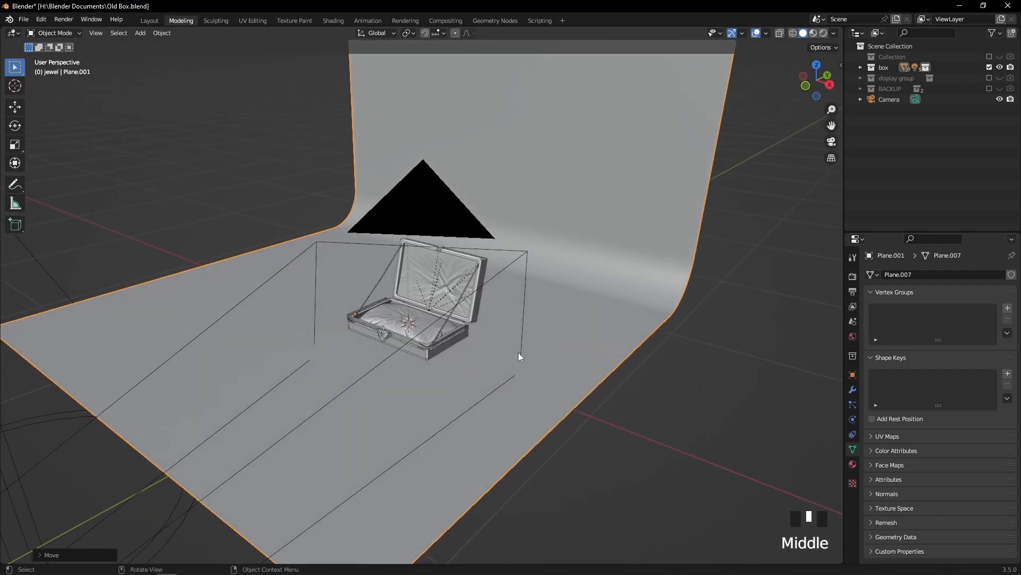
pyautogui.press('KP_0')
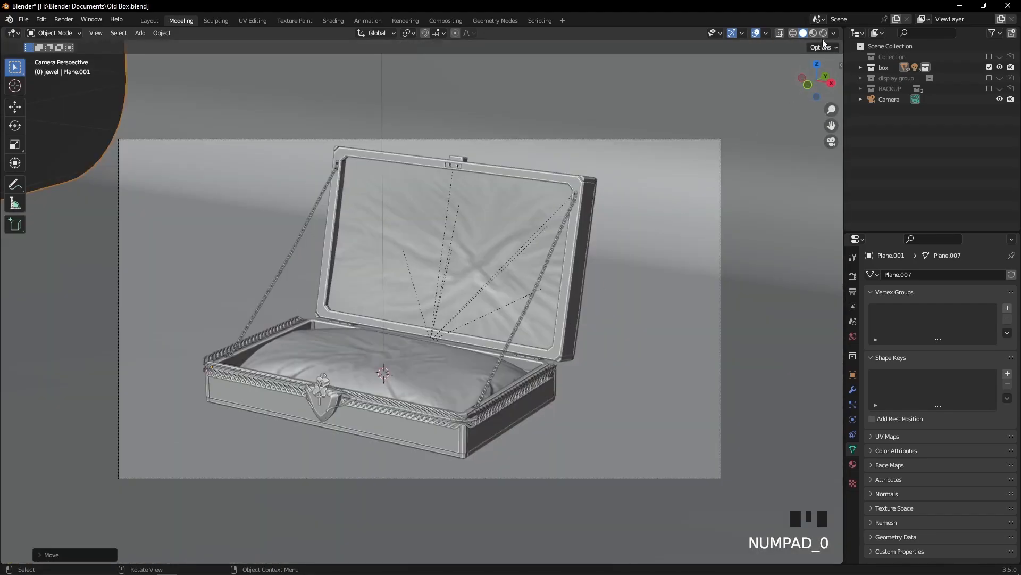
pyautogui.click(821, 33)
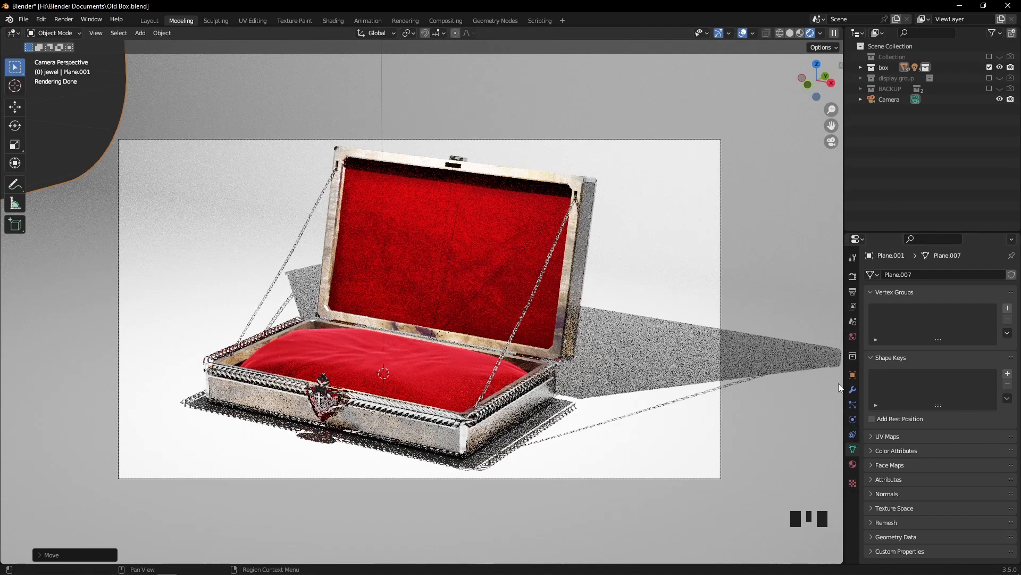
# Expand the box collection and move Plane.001 and Point.003 out of it to the top level of the Scene Collection
pyautogui.click(893, 99)
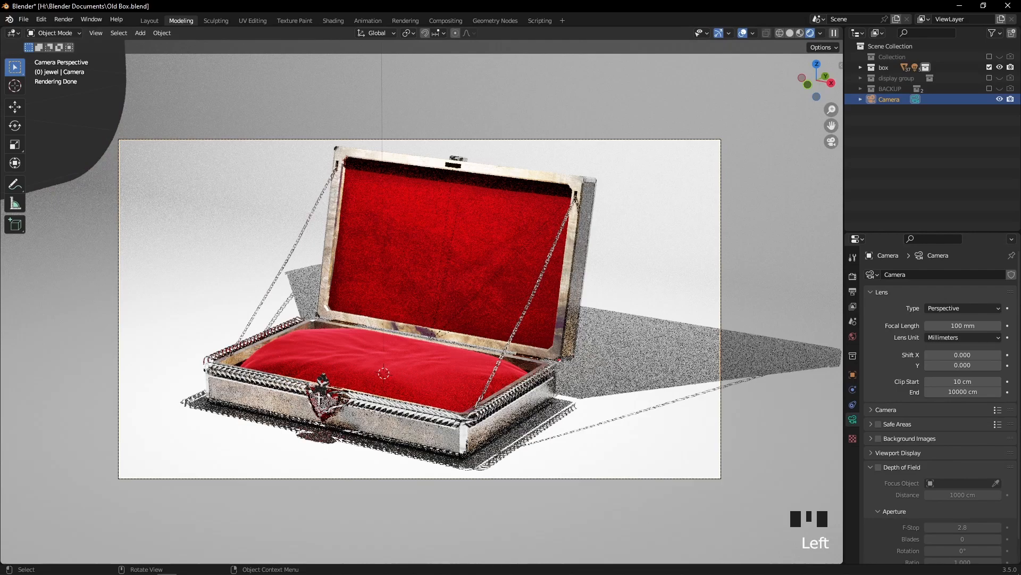
pyautogui.click(866, 68)
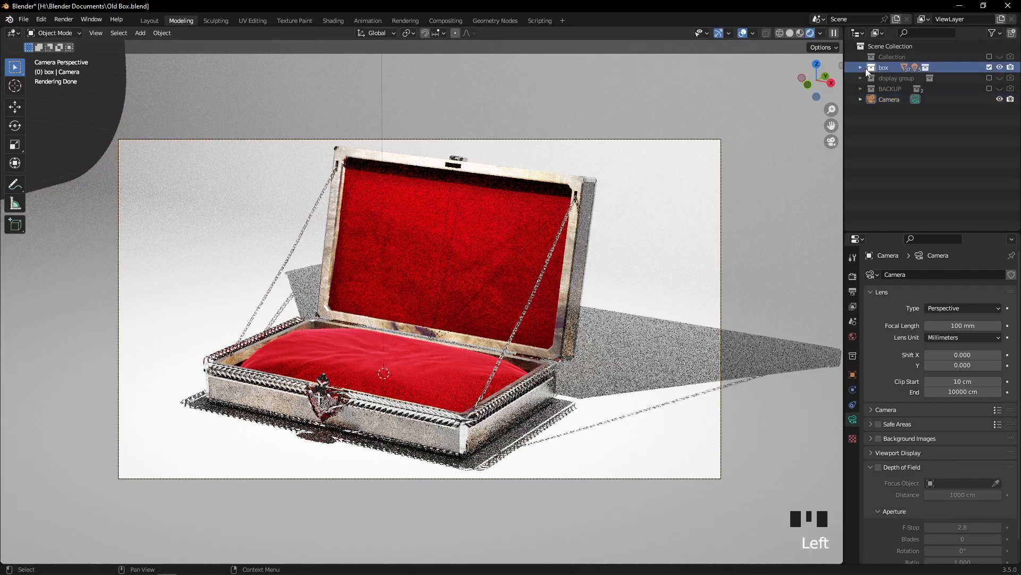
pyautogui.click(860, 68)
pyautogui.scroll(-6, 896, 91)
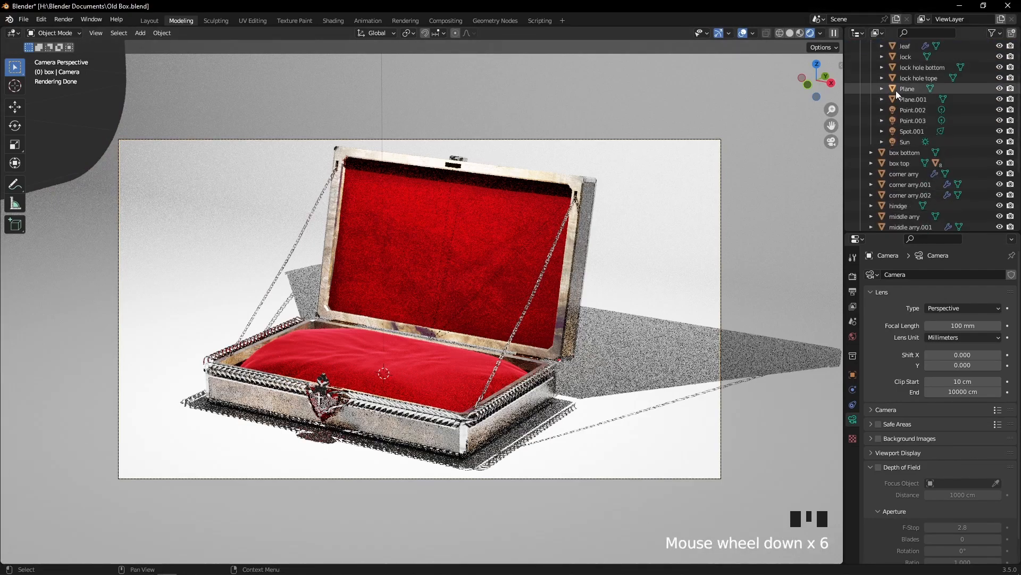
pyautogui.scroll(-3, 896, 91)
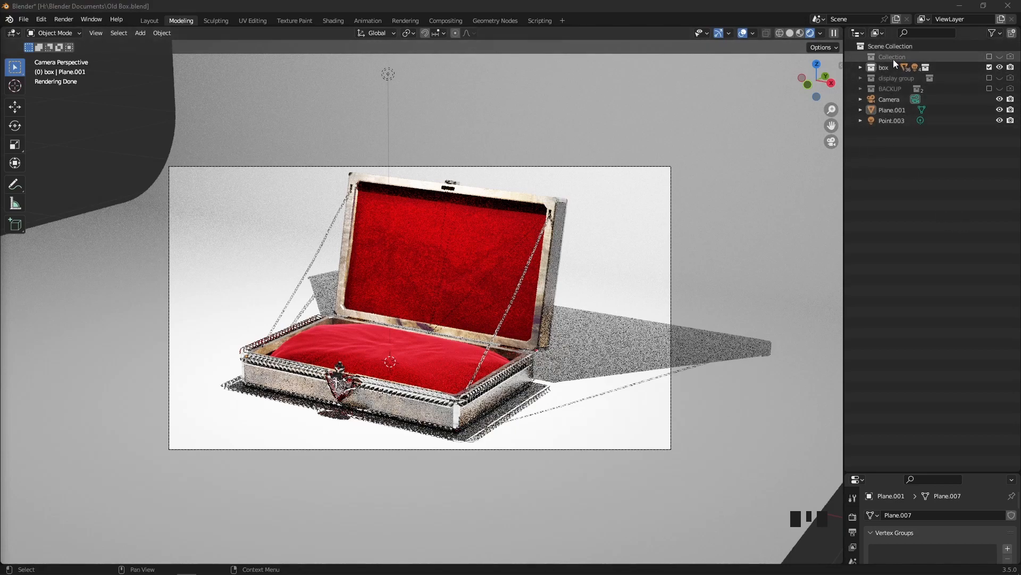
# Leave the camera view, return to solid shading and inspect the jewelry box and light from above and the side
pyautogui.scroll(-3, 690, 232)
pyautogui.moveTo(690, 231); pyautogui.dragTo(752, 91, button='middle')
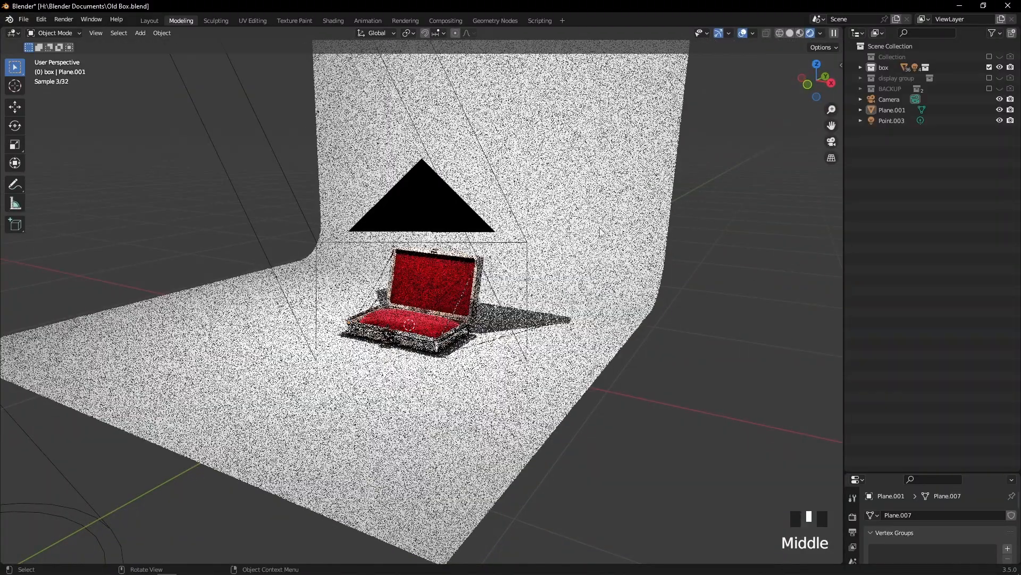
pyautogui.click(791, 33)
pyautogui.moveTo(646, 177); pyautogui.dragTo(585, 202, button='middle')
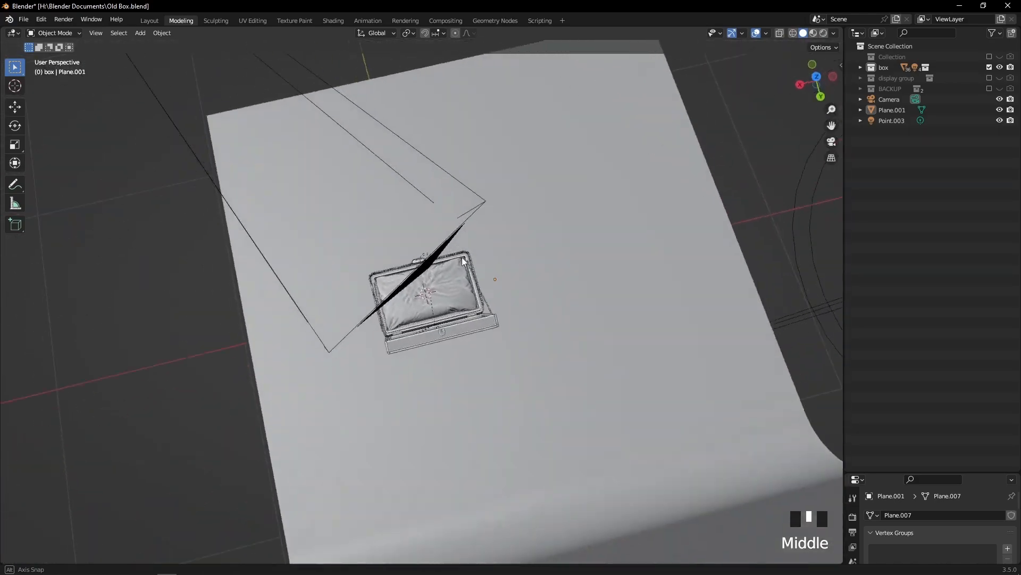
pyautogui.scroll(2, 585, 202)
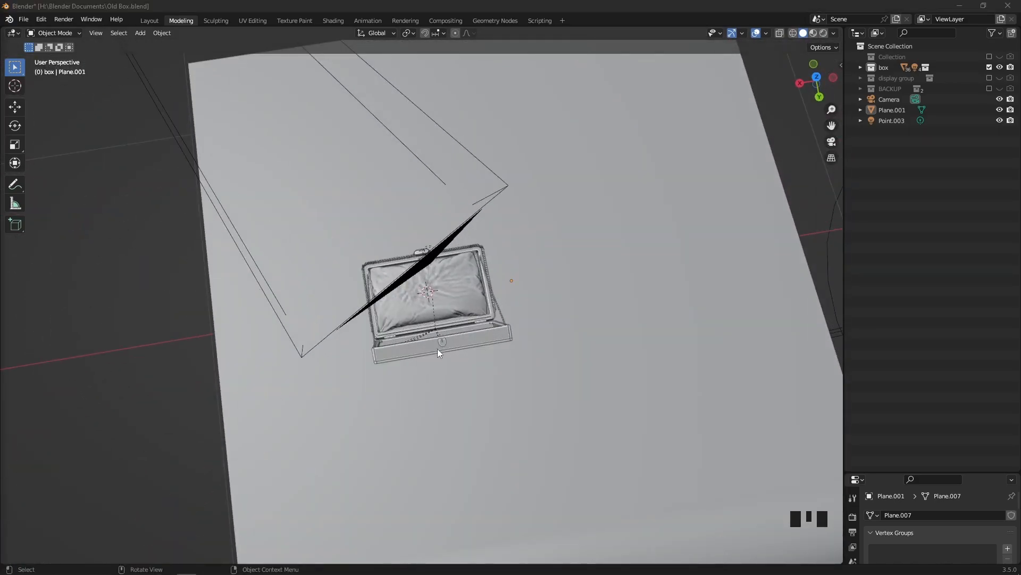
pyautogui.moveTo(365, 344); pyautogui.dragTo(545, 277, button='middle')
pyautogui.scroll(4, 449, 279)
pyautogui.scroll(-3, 538, 254)
# Split the 3D viewport into two side by side and show the scene camera's view with the full frame in one
pyautogui.moveTo(3, 27); pyautogui.dragTo(409, 74)
pyautogui.click(280, 197)
pyautogui.click(280, 195)
pyautogui.press('KP_0')
pyautogui.scroll(3, 256, 241)
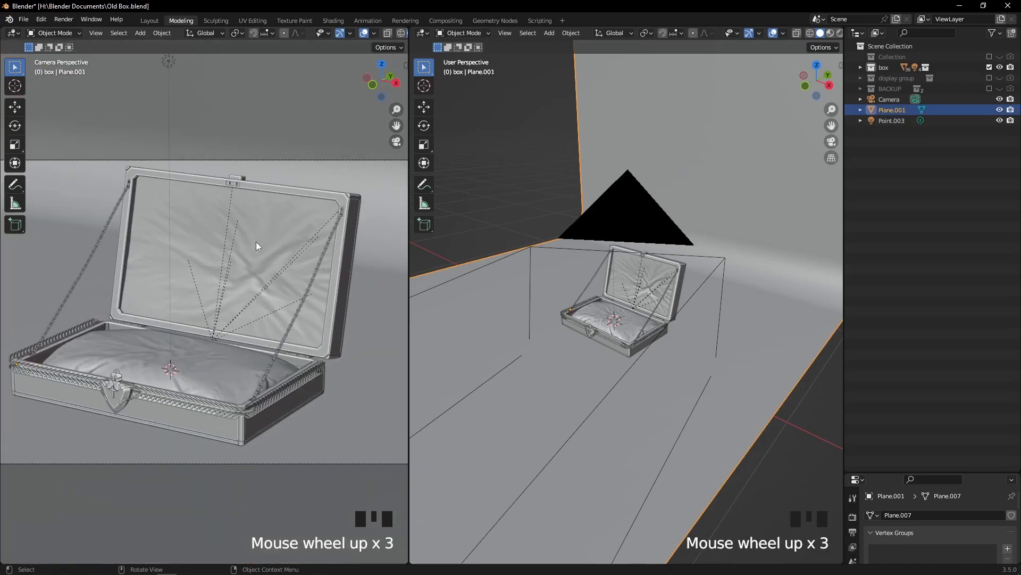
pyautogui.scroll(-3, 257, 245)
pyautogui.scroll(-3, 250, 33)
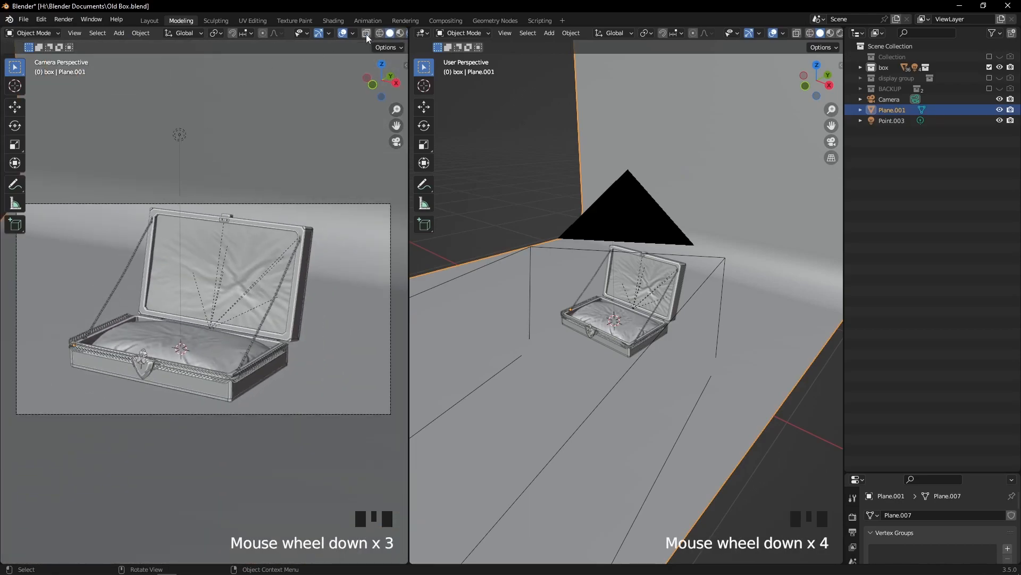
# Narrow the camera viewport slightly and switch it to rendered shading
pyautogui.scroll(4, 207, 29)
pyautogui.scroll(-5, 319, 35)
pyautogui.scroll(2, 322, 35)
pyautogui.scroll(-3, 323, 36)
pyautogui.moveTo(409, 56); pyautogui.dragTo(387, 50)
pyautogui.scroll(-3, 330, 32)
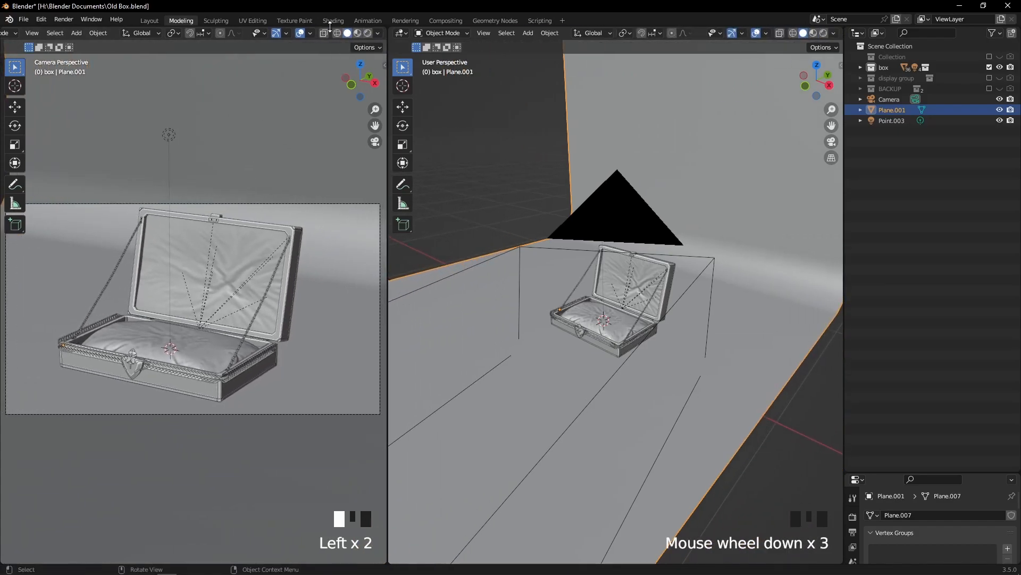
pyautogui.click(367, 33)
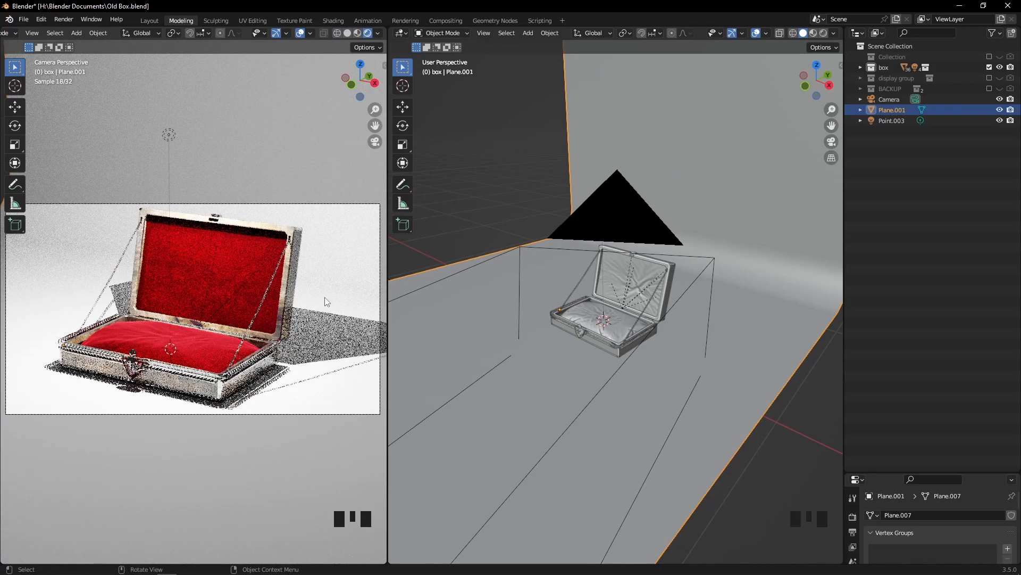
# Examine the jewelry box, point light and backdrop from the side and from above in the solid viewport
pyautogui.scroll(2, 583, 318)
pyautogui.moveTo(583, 318); pyautogui.dragTo(404, 274, button='middle')
pyautogui.scroll(-4, 594, 291)
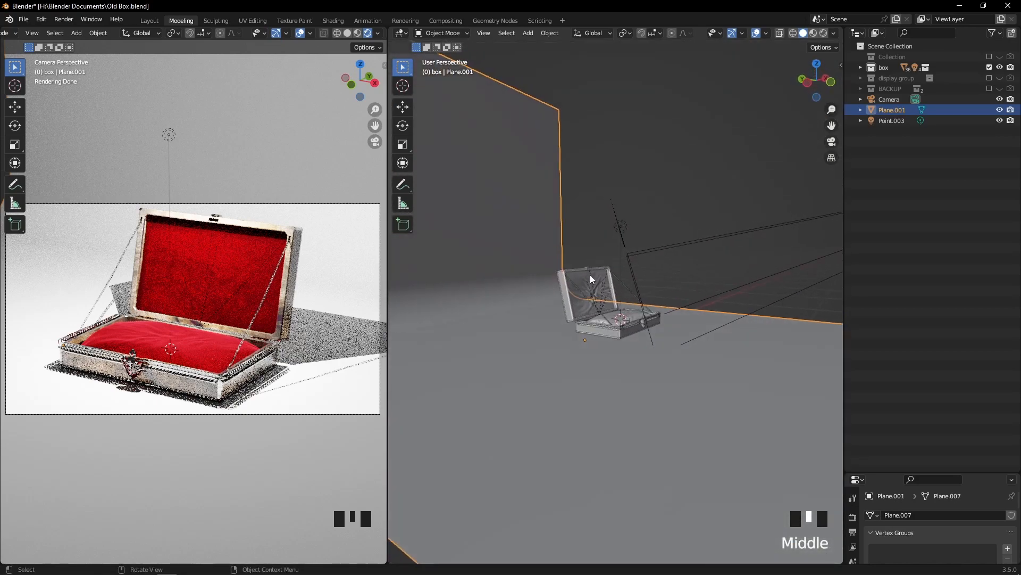
pyautogui.moveTo(643, 242); pyautogui.dragTo(610, 235, button='middle')
pyautogui.scroll(2, 620, 281)
pyautogui.moveTo(621, 281); pyautogui.dragTo(615, 255, button='middle')
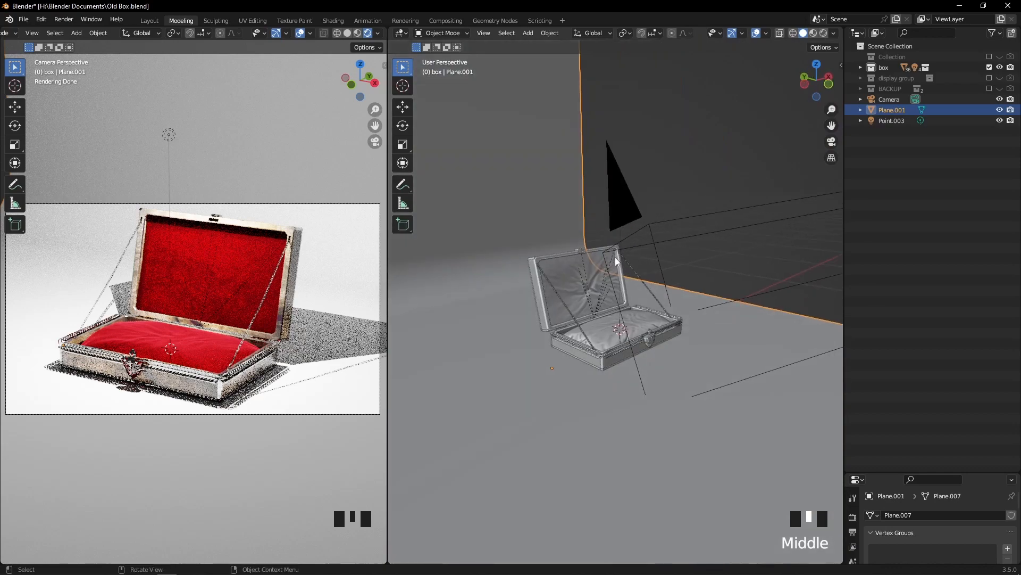
pyautogui.scroll(2, 609, 290)
pyautogui.click(608, 289)
pyautogui.doubleClick(537, 160)
pyautogui.moveTo(541, 155); pyautogui.dragTo(523, 234, button='middle')
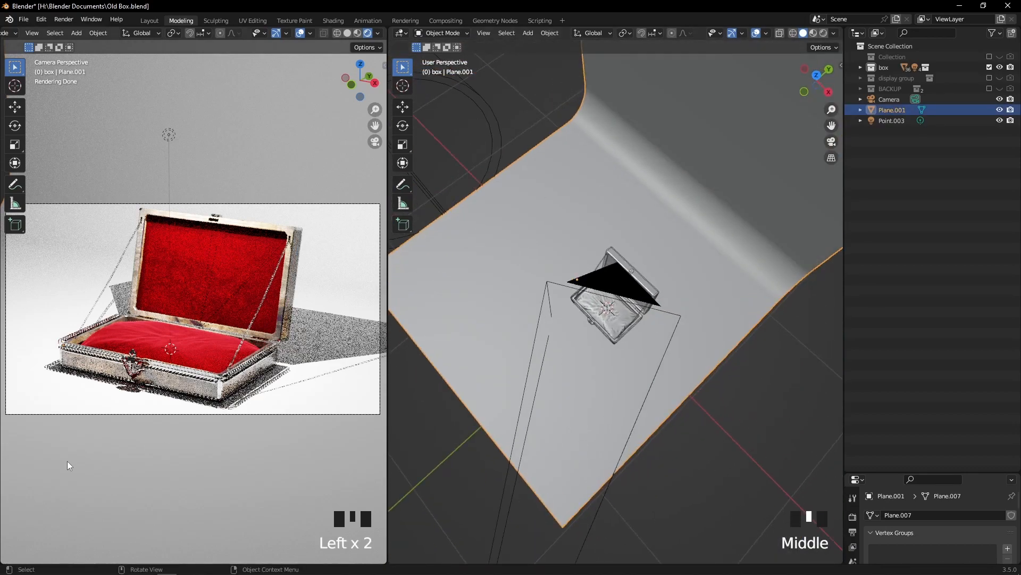
pyautogui.moveTo(523, 234); pyautogui.dragTo(562, 267, button='middle')
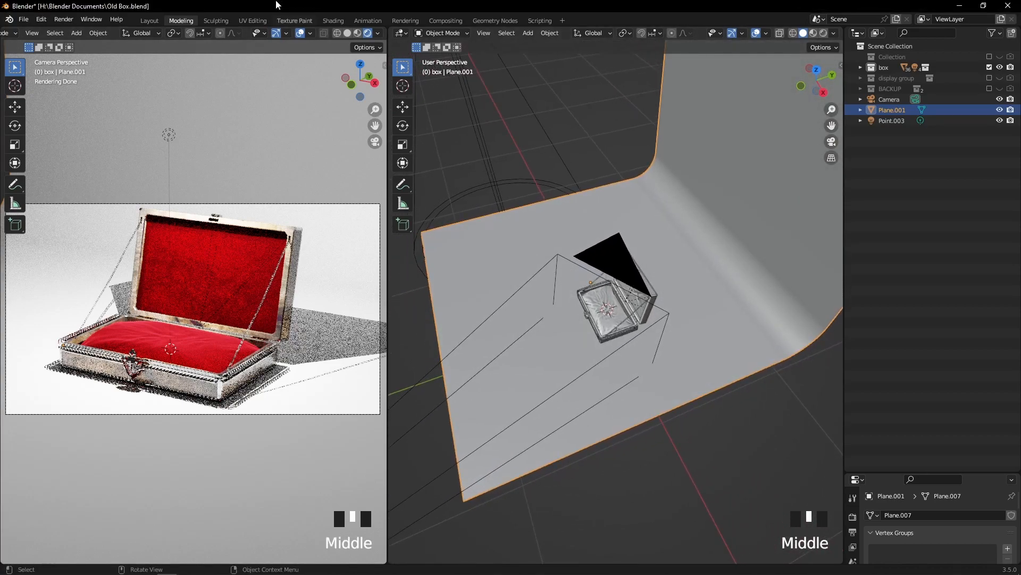
pyautogui.scroll(3, 638, 256)
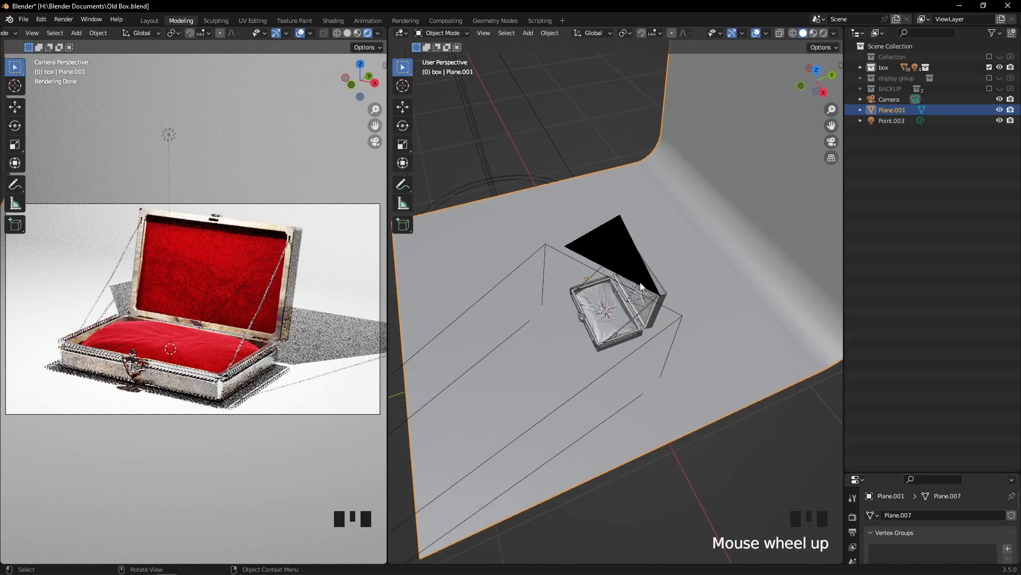
pyautogui.moveTo(449, 311); pyautogui.dragTo(657, 221, button='middle')
pyautogui.scroll(-2, 571, 267)
# Move the existing point light along the X axis in the negative direction, past the side of the jewelry box
pyautogui.click(891, 118)
pyautogui.scroll(3, 668, 224)
pyautogui.scroll(-3, 569, 209)
pyautogui.press('g')
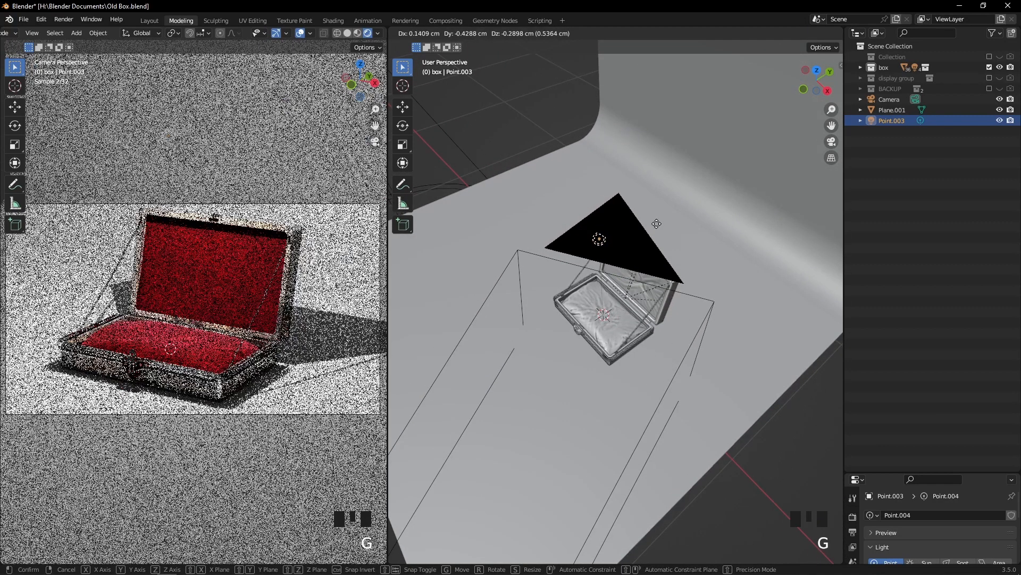
pyautogui.press('x')
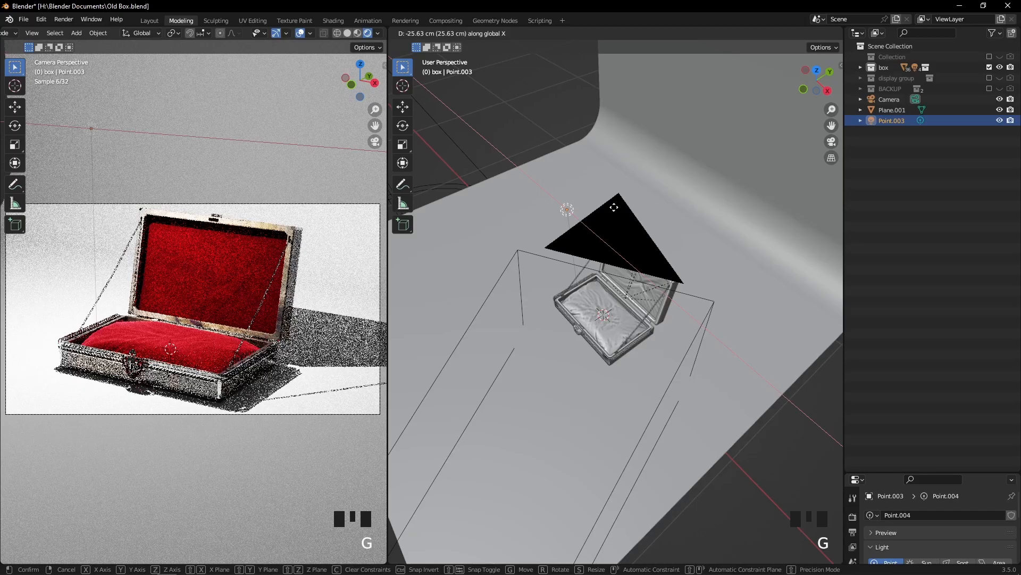
pyautogui.click(595, 196)
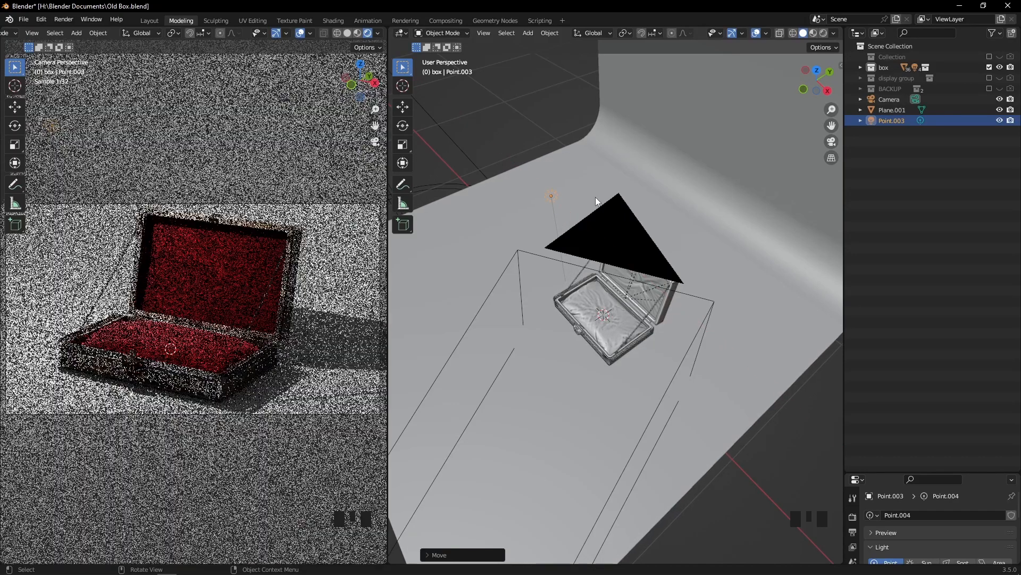
# Enlarge the properties editor, show the point light's settings and set its power to 50 W
pyautogui.moveTo(563, 326); pyautogui.dragTo(566, 298, button='middle')
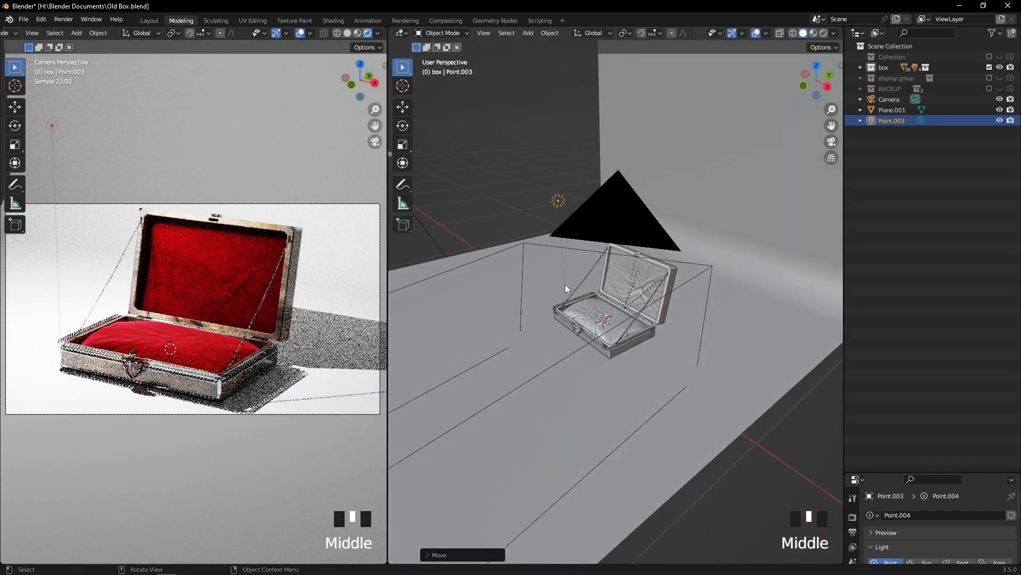
pyautogui.scroll(2, 566, 279)
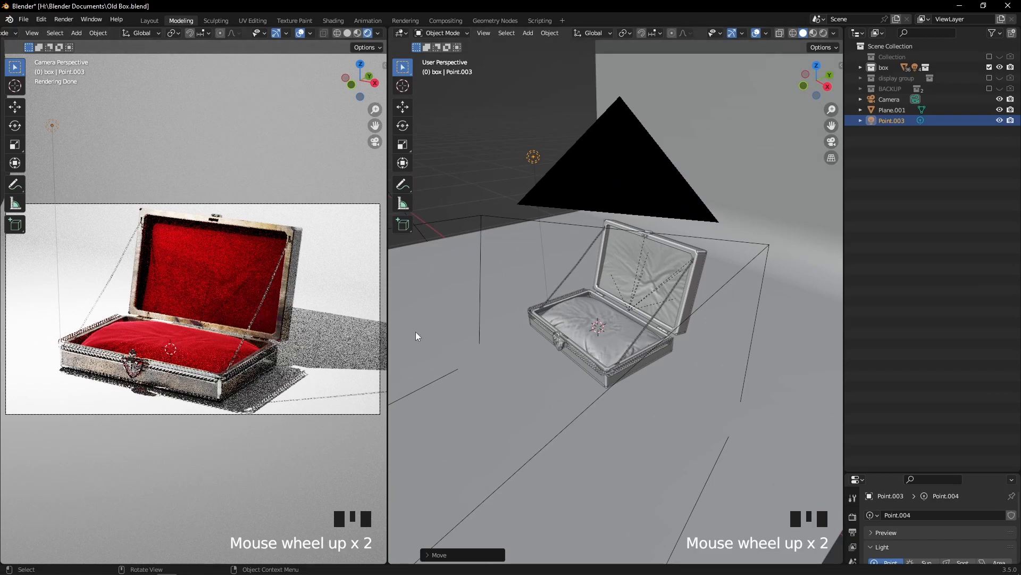
pyautogui.moveTo(875, 473); pyautogui.dragTo(875, 211)
pyautogui.click(856, 398)
pyautogui.click(952, 327)
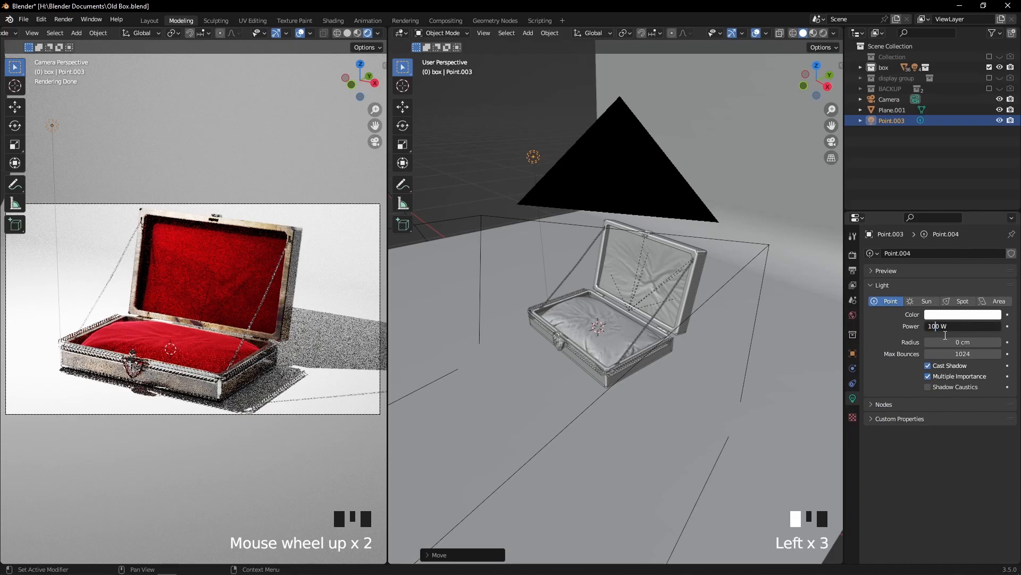
pyautogui.press('BackSpace')
pyautogui.press('BackSpace')
pyautogui.write('5')
pyautogui.press('Return')
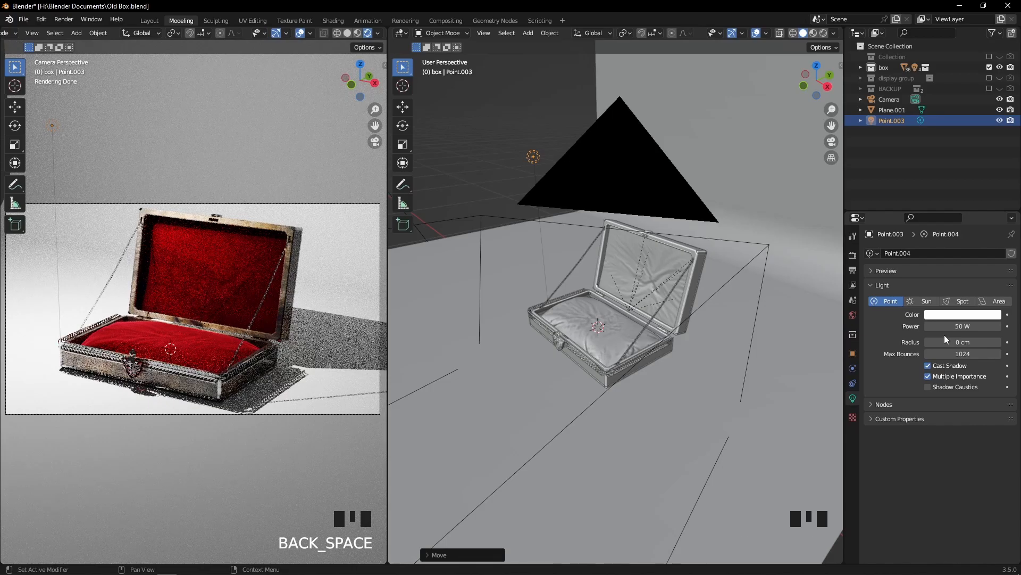
# Soften the point light's shadow by setting its radius to 10 cm
pyautogui.scroll(2, 199, 342)
pyautogui.scroll(-1, 199, 342)
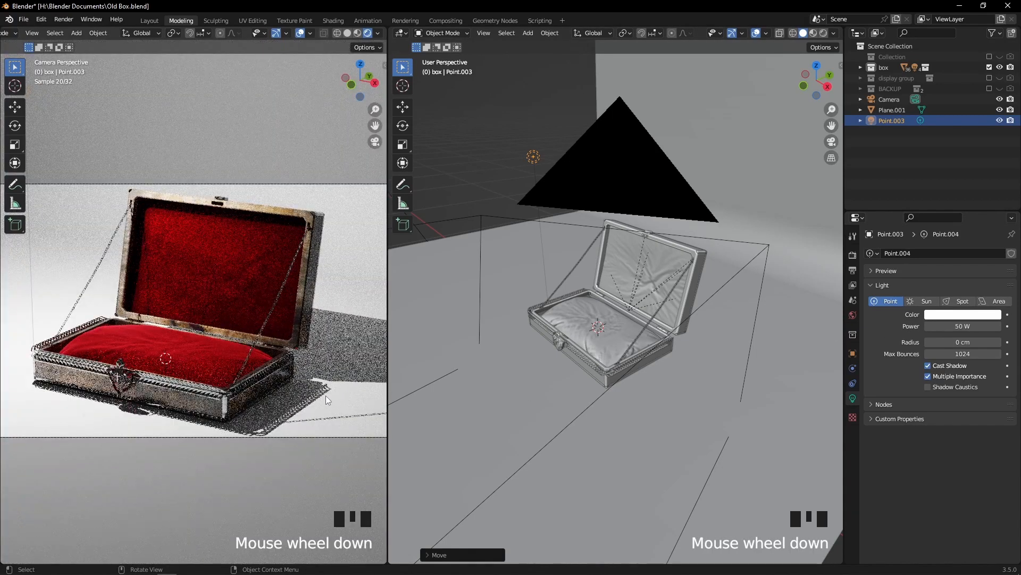
pyautogui.scroll(-1, 658, 307)
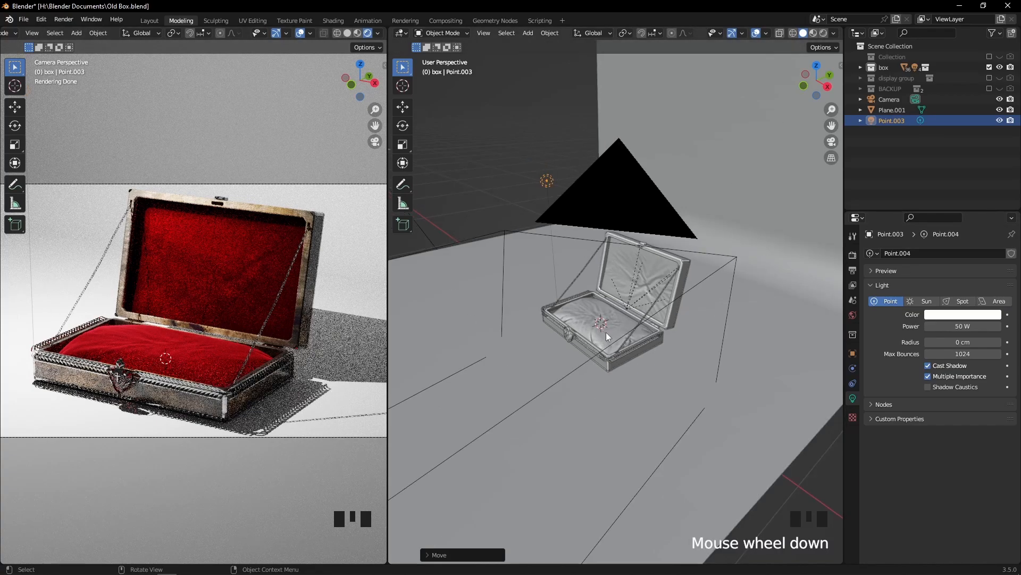
pyautogui.moveTo(963, 341); pyautogui.dragTo(977, 342)
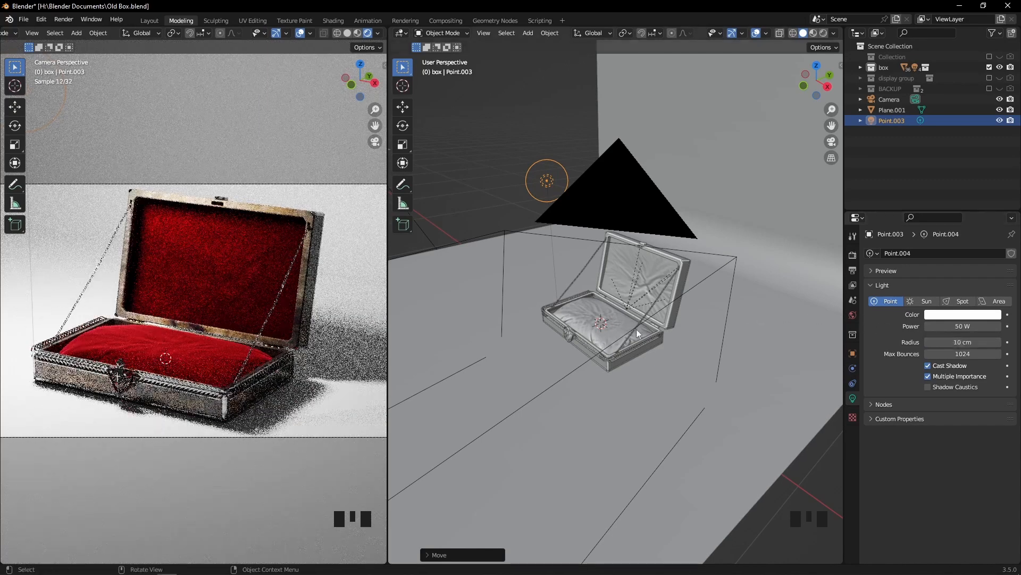
pyautogui.scroll(1, 542, 398)
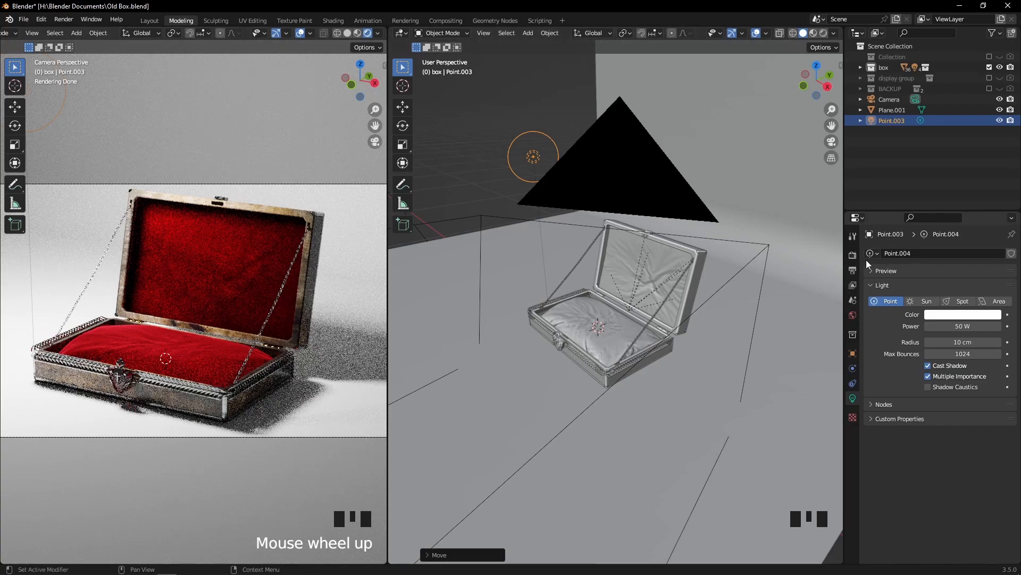
# Examine the Cycles viewport and render sampling and denoising settings
pyautogui.click(853, 256)
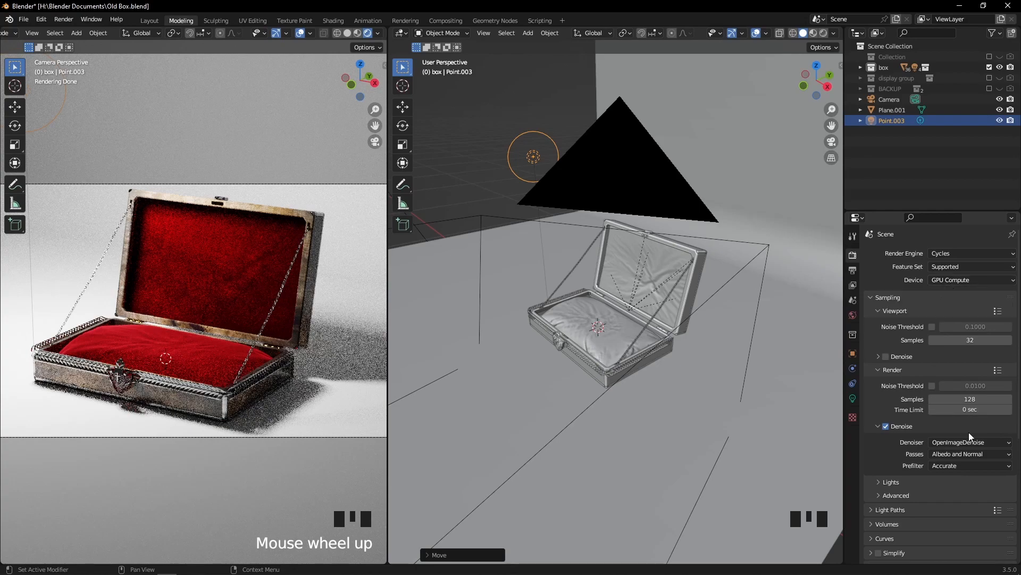
pyautogui.scroll(-2, 923, 379)
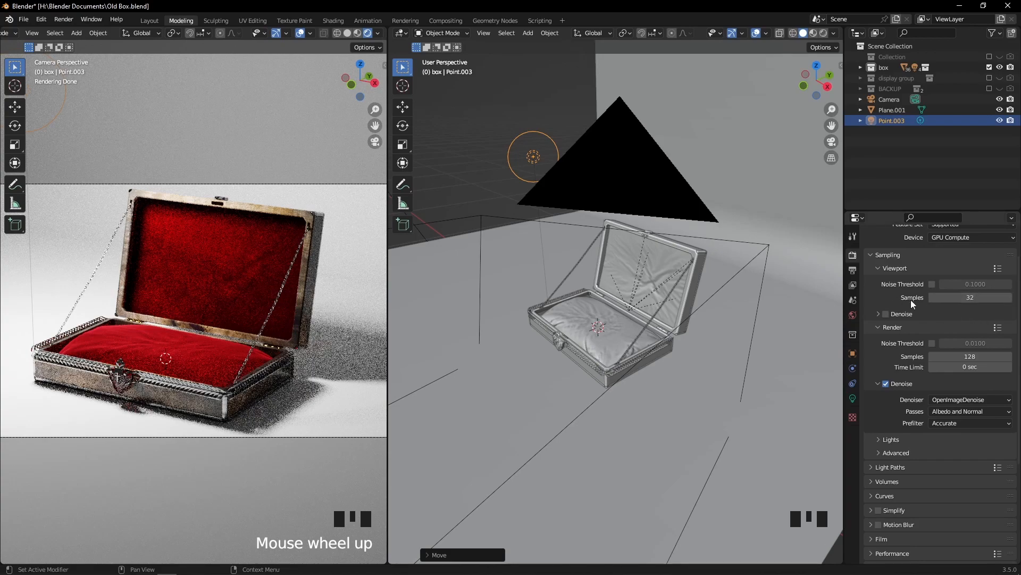
pyautogui.scroll(-2, 791, 248)
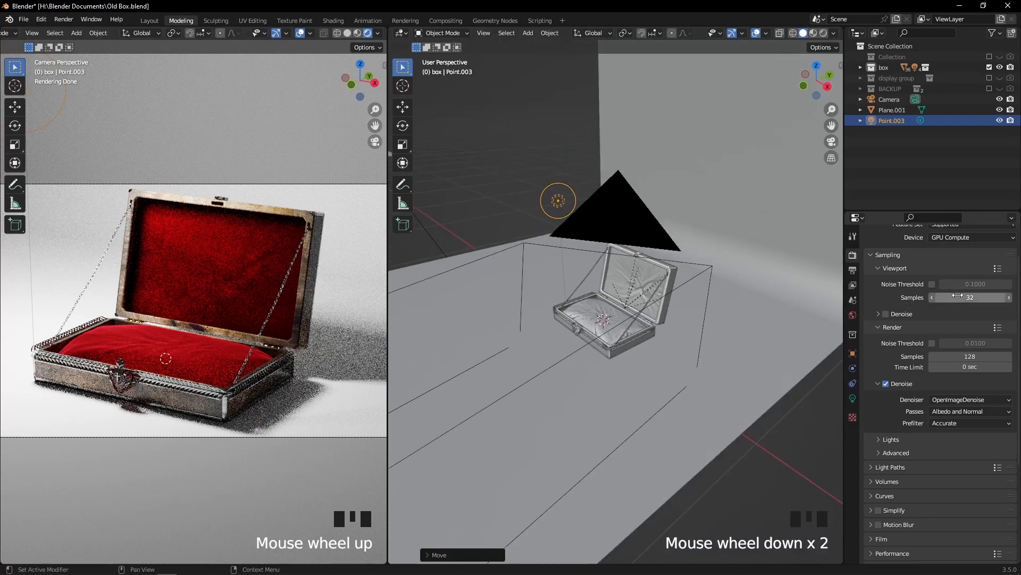
pyautogui.scroll(1, 963, 299)
pyautogui.scroll(3, 630, 367)
pyautogui.moveTo(628, 368); pyautogui.dragTo(603, 335, button='middle')
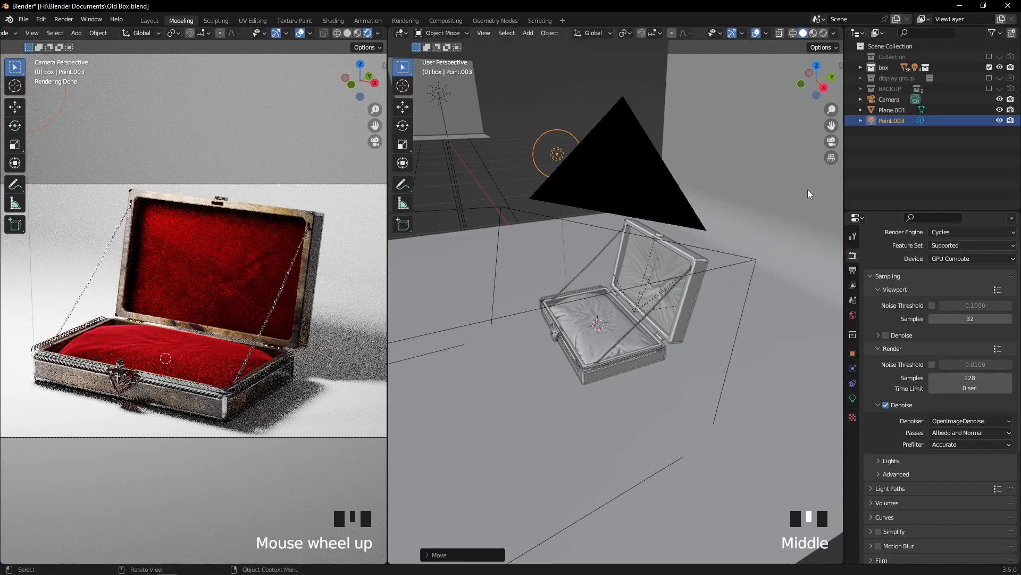
# Return to the point light's settings and inspect the jewelry box and light from several angles and distances
pyautogui.click(852, 396)
pyautogui.scroll(1, 669, 307)
pyautogui.moveTo(669, 308); pyautogui.dragTo(608, 297, button='middle')
pyautogui.click(361, 354)
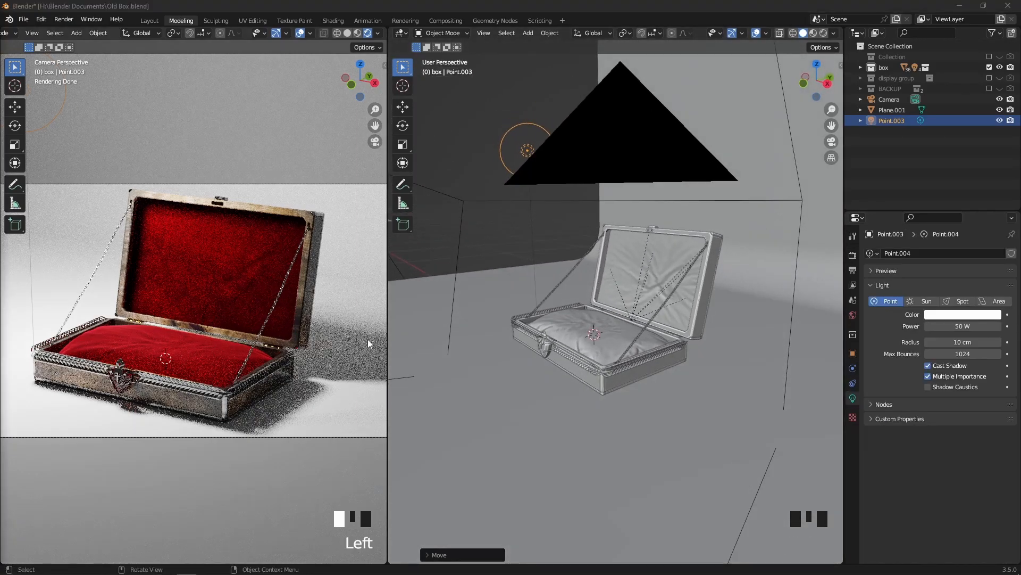
pyautogui.scroll(1, 698, 318)
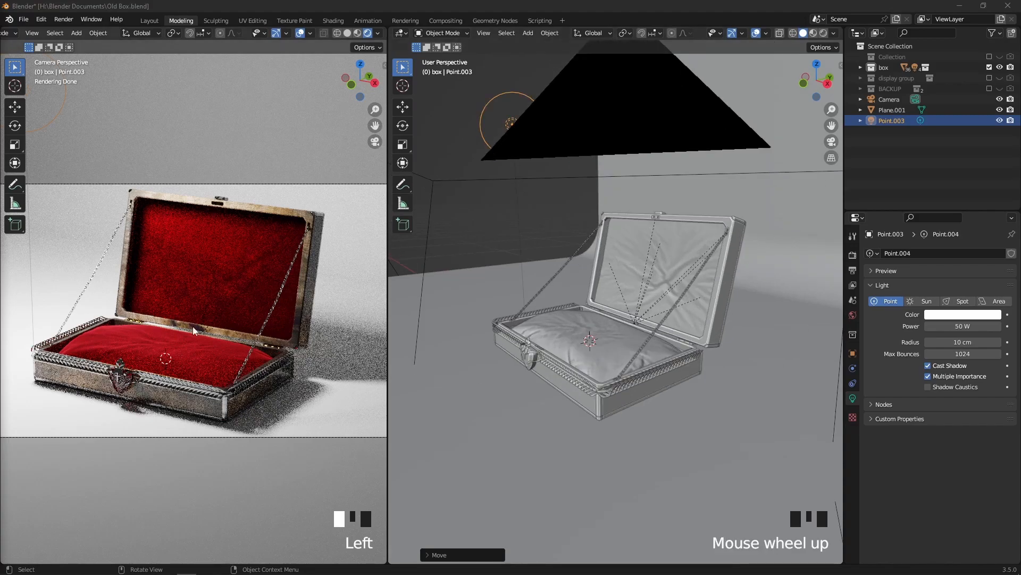
pyautogui.moveTo(592, 321); pyautogui.dragTo(605, 330, button='middle')
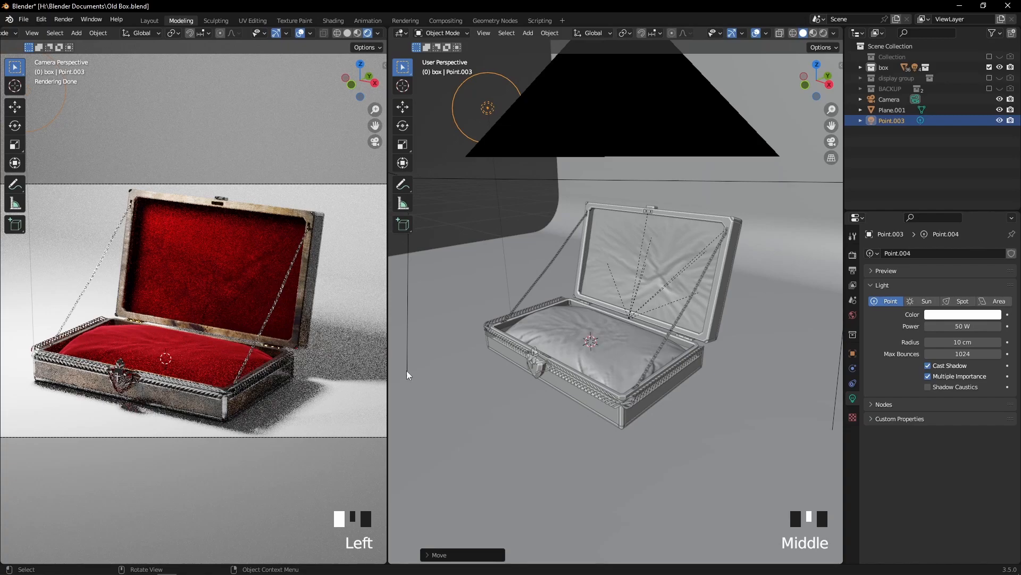
pyautogui.scroll(-3, 665, 364)
pyautogui.moveTo(647, 359); pyautogui.dragTo(652, 361, button='middle')
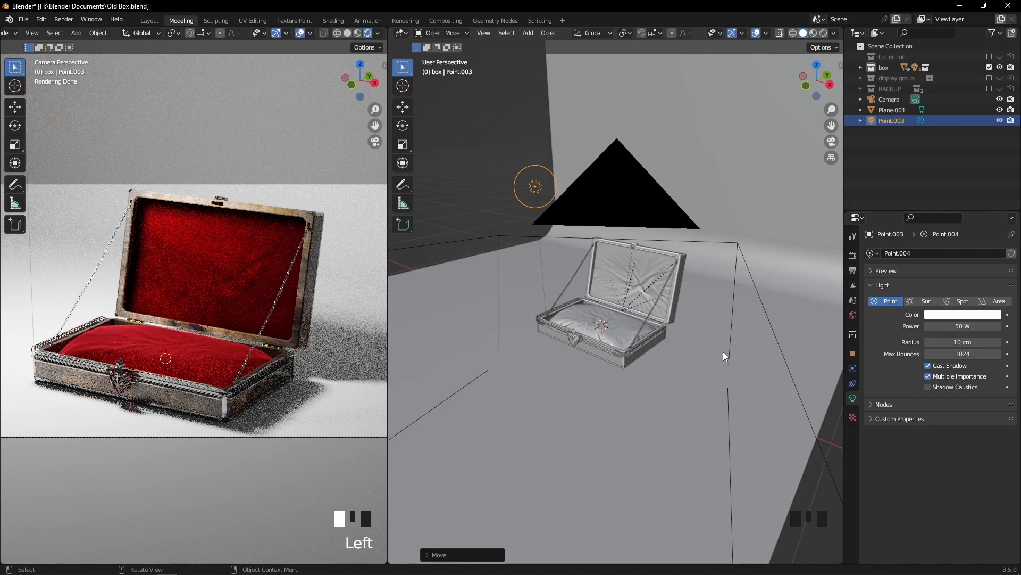
# Add a second point light at the 3D cursor inside the jewelry box
pyautogui.hotkey('shift', 'a')
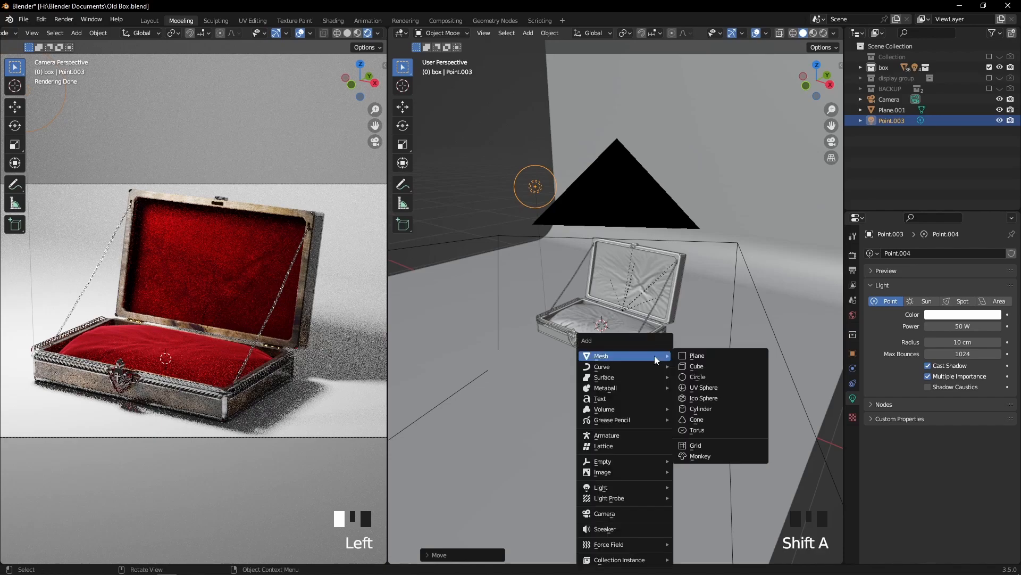
pyautogui.moveTo(640, 486)
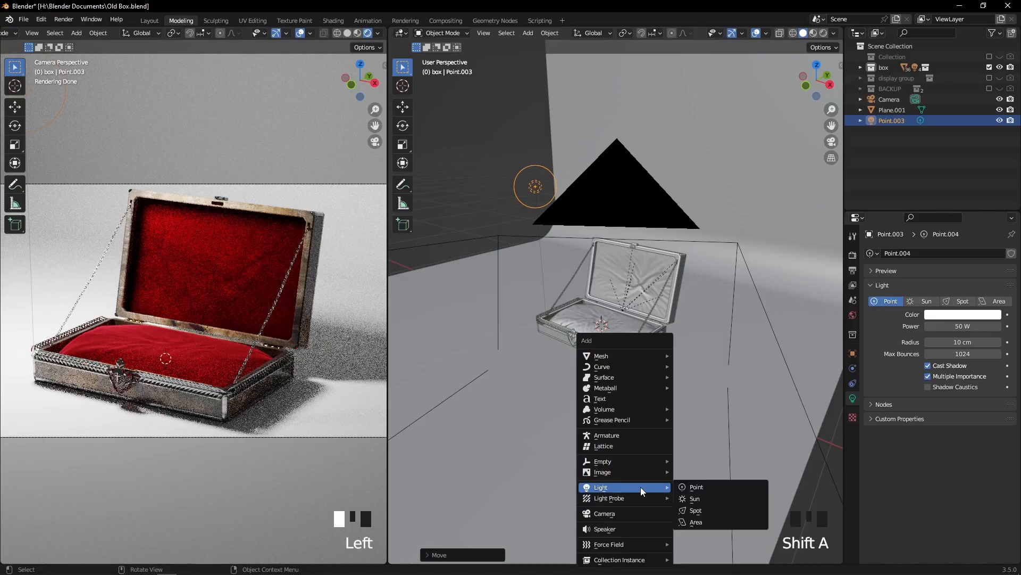
pyautogui.click(693, 488)
pyautogui.scroll(-2, 661, 377)
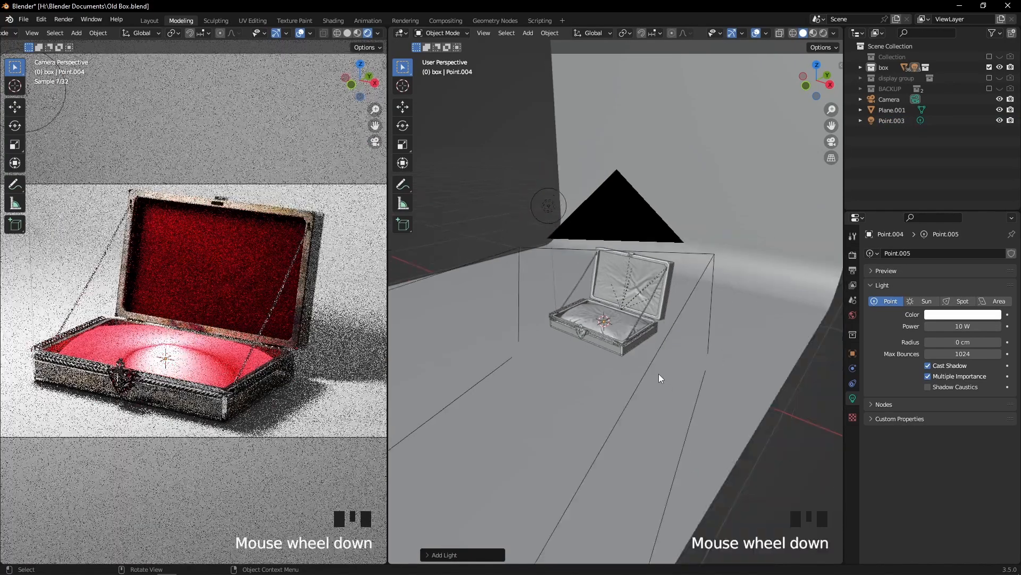
pyautogui.moveTo(659, 374); pyautogui.dragTo(683, 370, button='middle')
# Raise the second point light, shift it along X, and move it about 60 cm along negative Y in front of the box
pyautogui.press('g')
pyautogui.press('g')
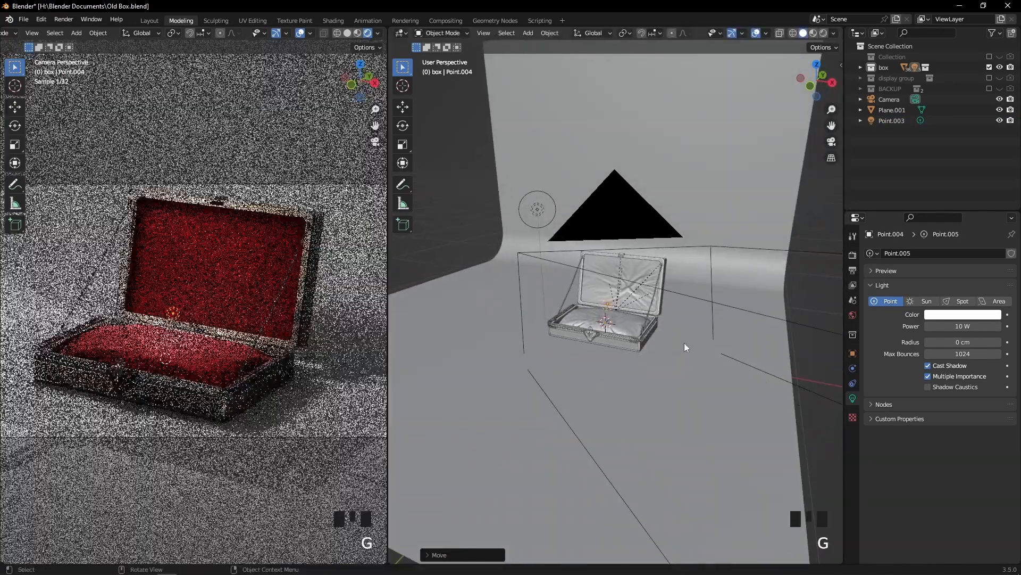
pyautogui.press('x')
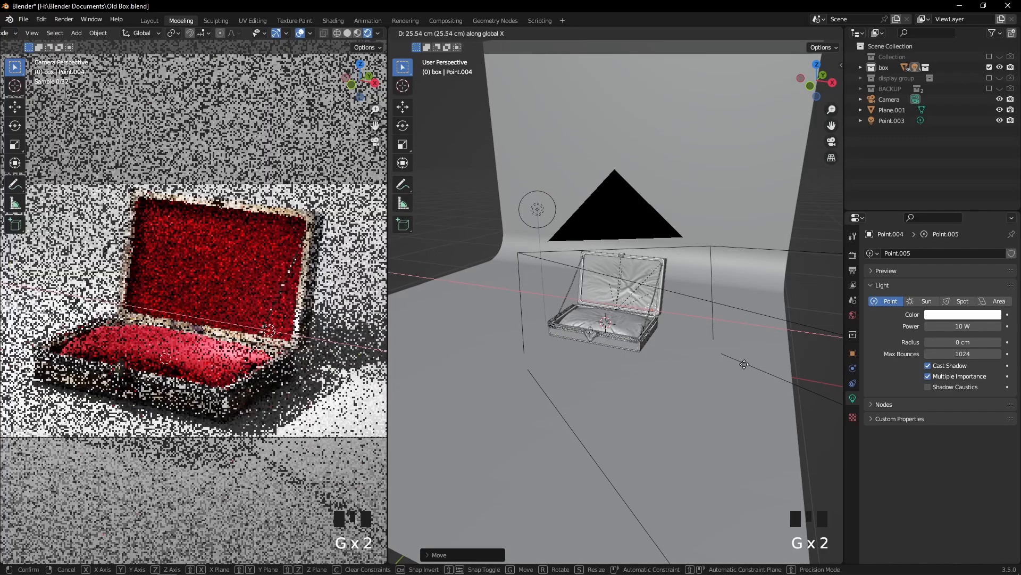
pyautogui.press('g')
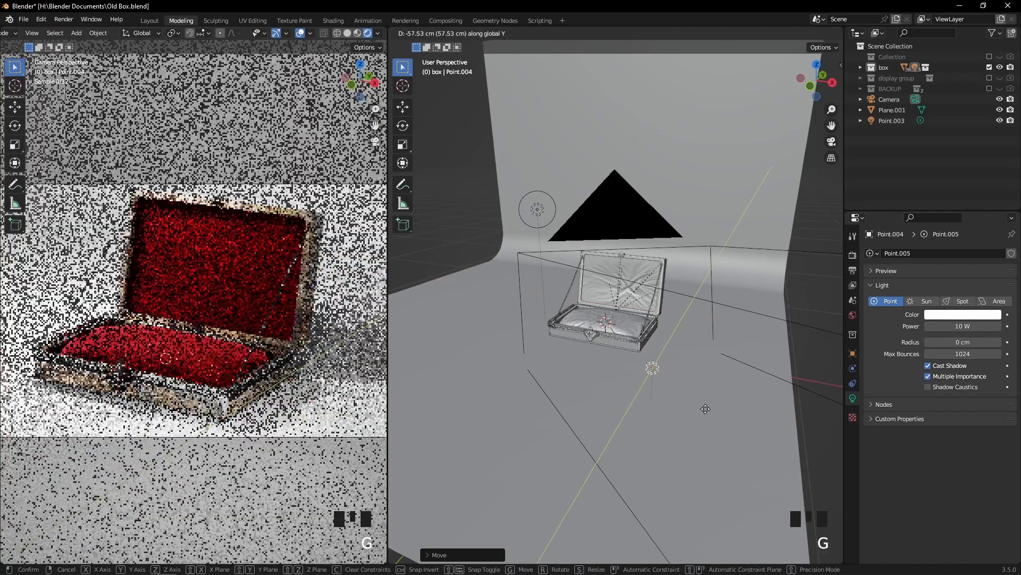
pyautogui.click(705, 414)
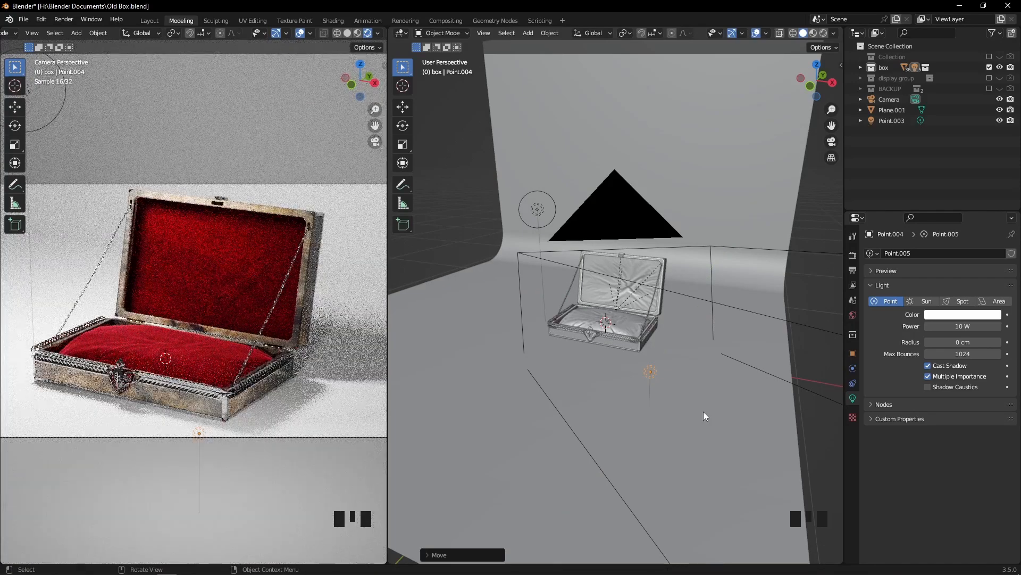
# Set the second point light's power to 12 W
pyautogui.scroll(1, 702, 411)
pyautogui.moveTo(702, 410); pyautogui.dragTo(720, 364, button='middle')
pyautogui.scroll(2, 726, 359)
pyautogui.click(961, 326)
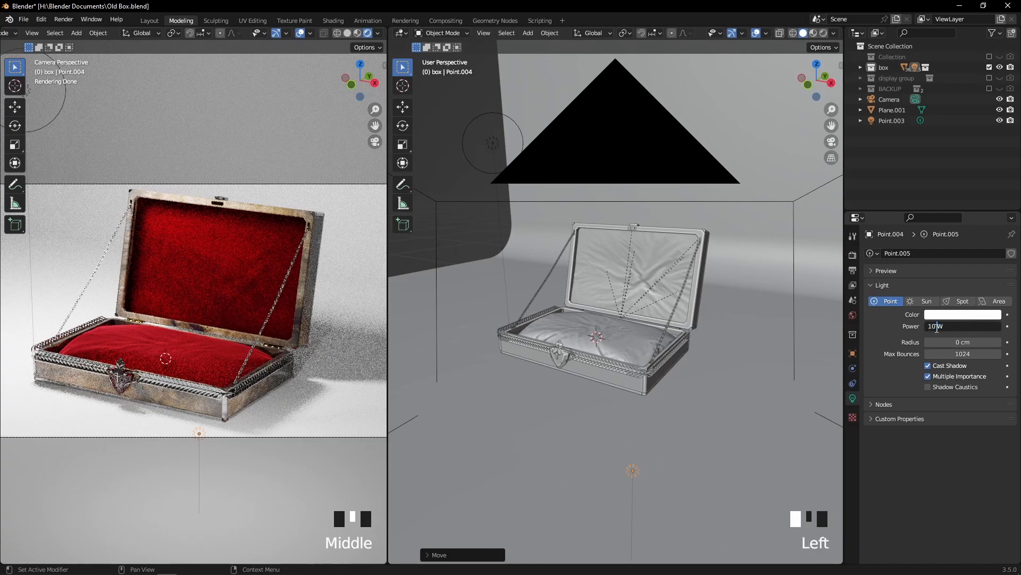
pyautogui.press('BackSpace')
pyautogui.write('2')
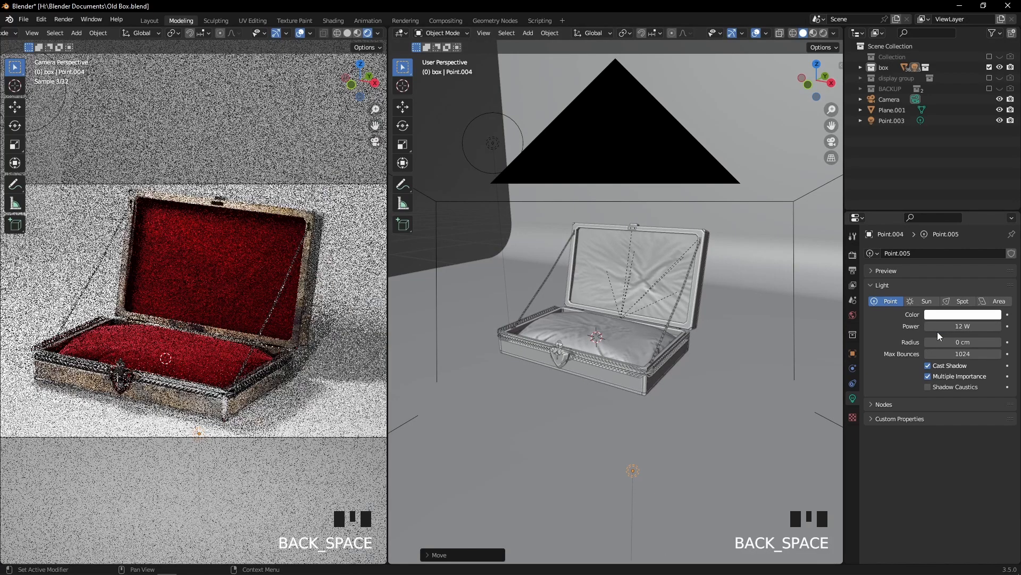
# Change the second point light's color to a saturated red
pyautogui.click(952, 316)
pyautogui.click(952, 317)
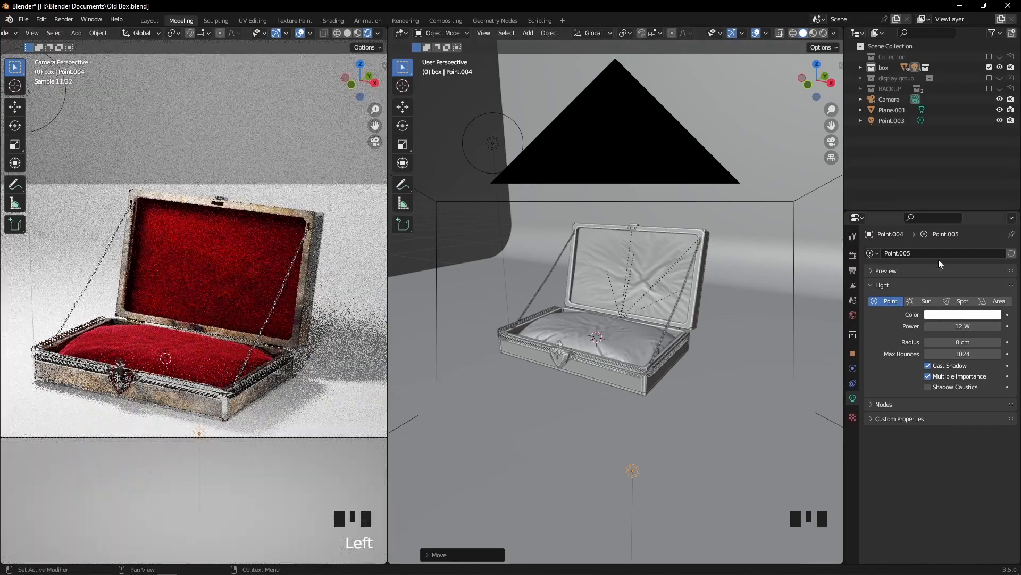
pyautogui.click(951, 317)
pyautogui.click(947, 238)
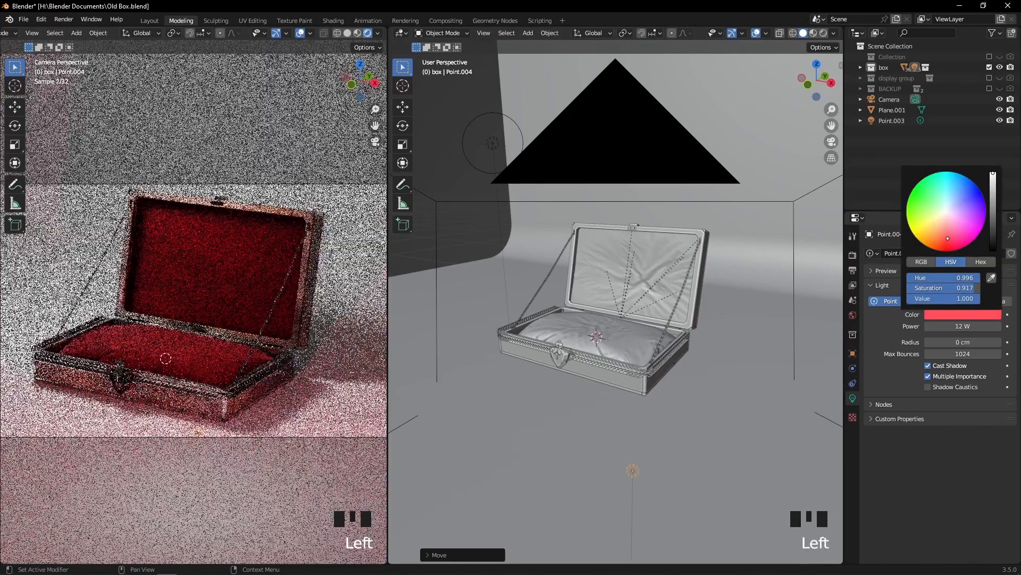
pyautogui.moveTo(948, 238); pyautogui.dragTo(947, 241)
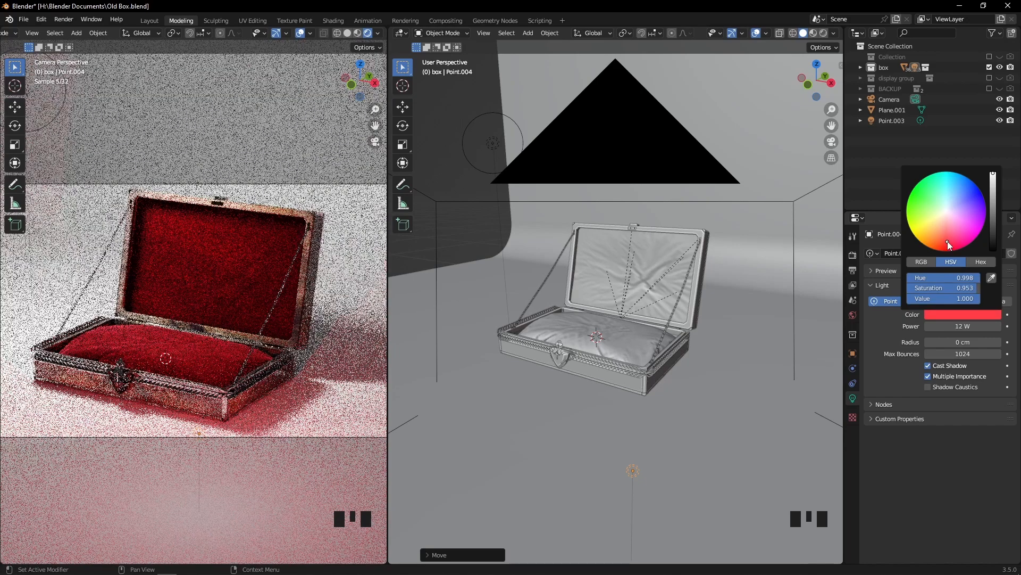
# Set the red point light's power to 2 W and its radius to 50 cm
pyautogui.click(964, 326)
pyautogui.press('BackSpace')
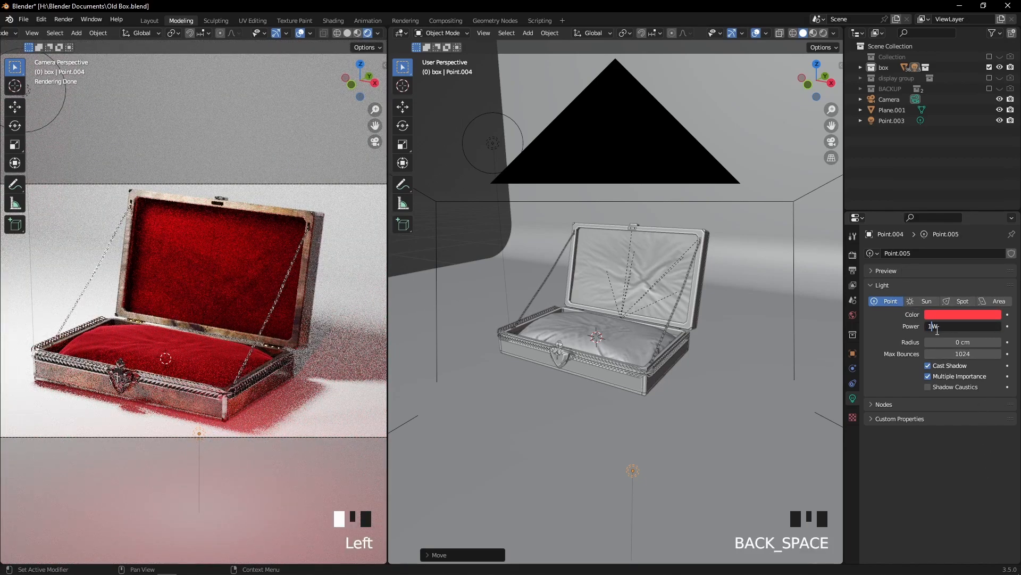
pyautogui.press('BackSpace')
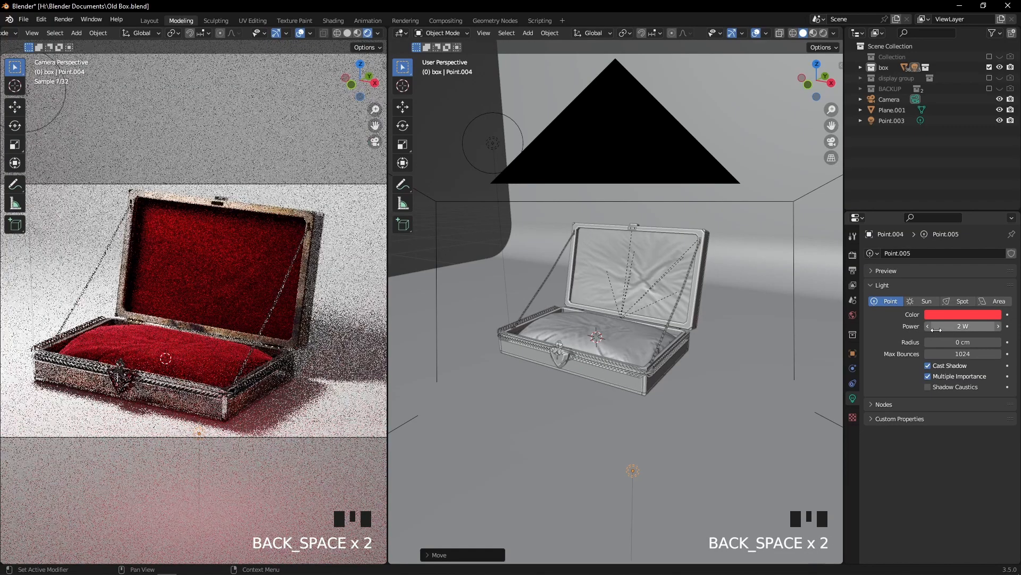
pyautogui.moveTo(958, 342); pyautogui.dragTo(992, 342)
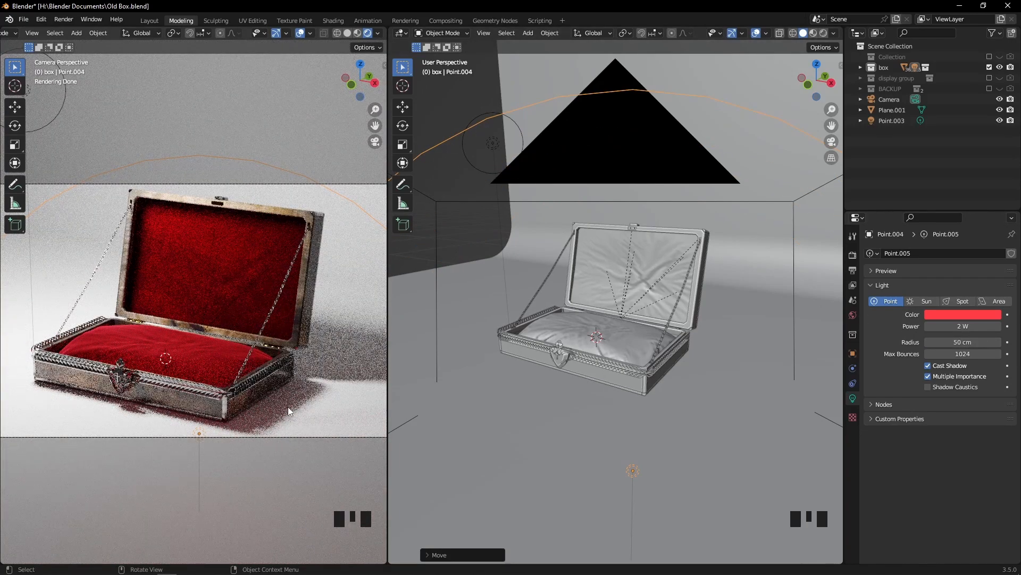
pyautogui.scroll(-1, 300, 355)
pyautogui.scroll(1, 300, 355)
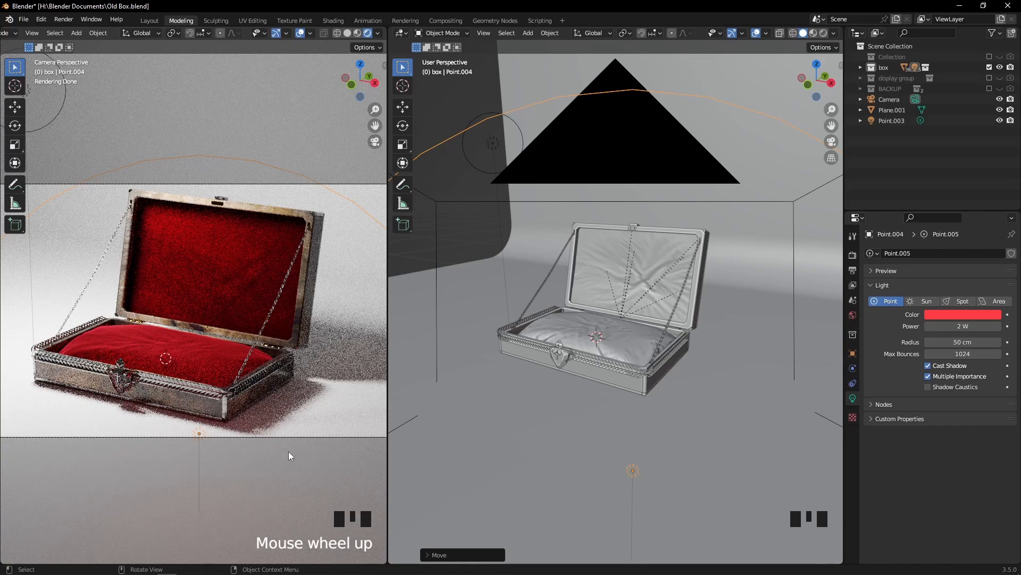
# Try to move the white point light farther back beside the box in the top view
pyautogui.scroll(-2, 650, 312)
pyautogui.moveTo(651, 312); pyautogui.dragTo(608, 324, button='middle')
pyautogui.scroll(2, 550, 372)
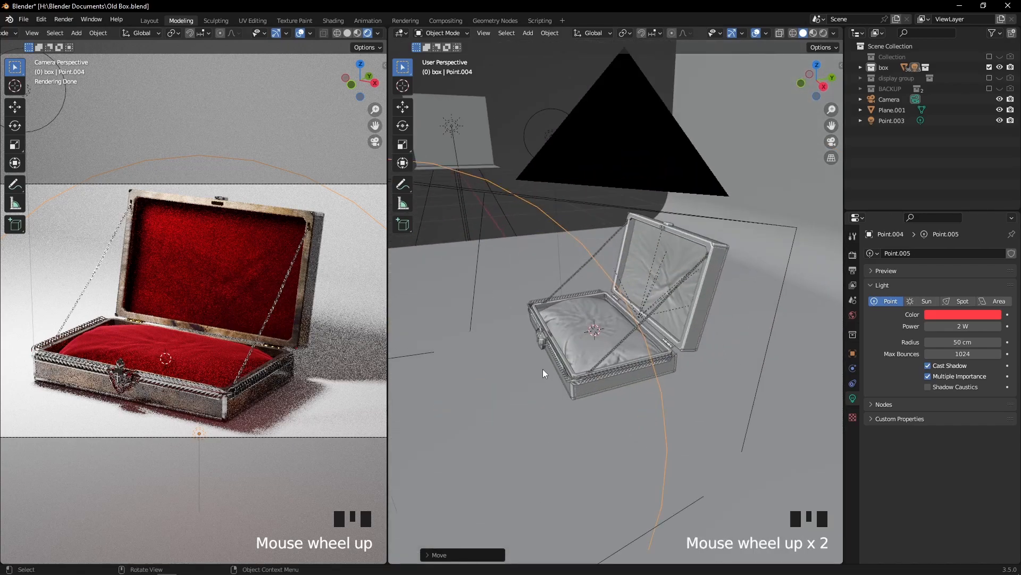
pyautogui.moveTo(545, 362); pyautogui.dragTo(596, 345, button='middle')
pyautogui.moveTo(618, 212); pyautogui.dragTo(609, 246, button='middle')
pyautogui.scroll(-5, 608, 246)
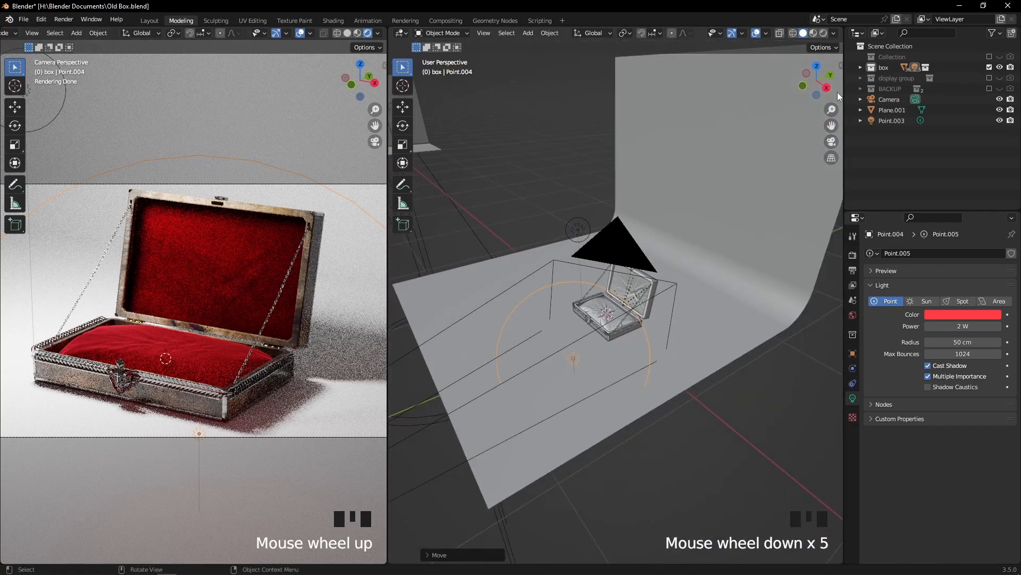
pyautogui.click(818, 67)
pyautogui.scroll(5, 564, 303)
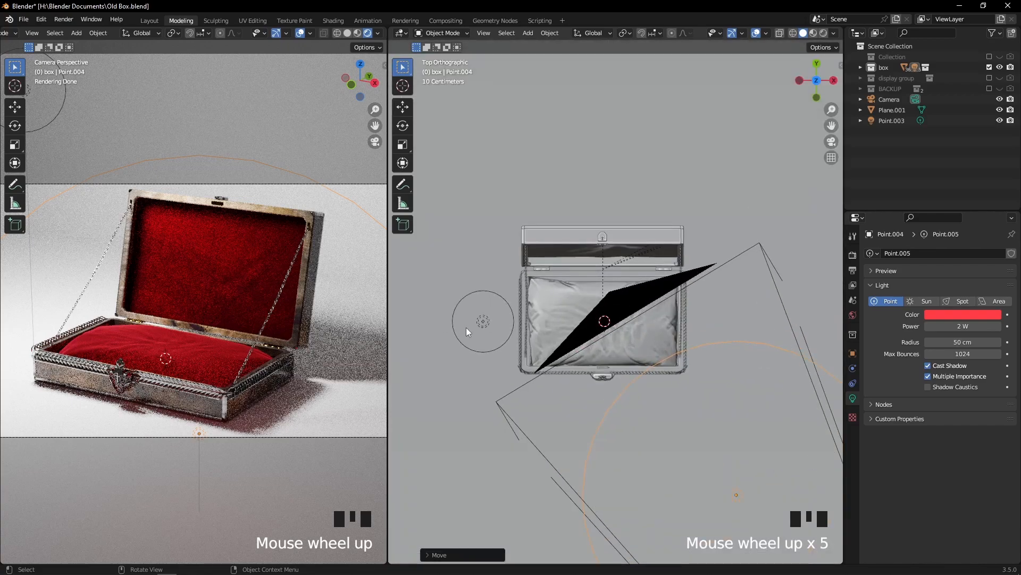
pyautogui.click(466, 326)
pyautogui.scroll(-3, 564, 272)
pyautogui.press('g')
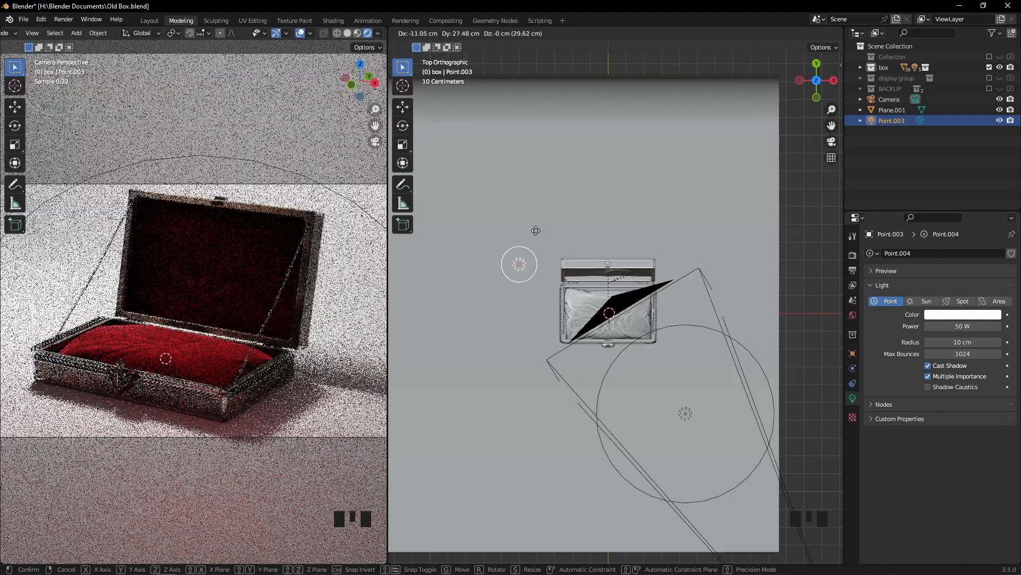
pyautogui.click(545, 272)
# Try to reposition the camera by moving it freely in the scene
pyautogui.moveTo(550, 282); pyautogui.dragTo(591, 279, button='middle')
pyautogui.scroll(-2, 296, 317)
pyautogui.scroll(2, 319, 325)
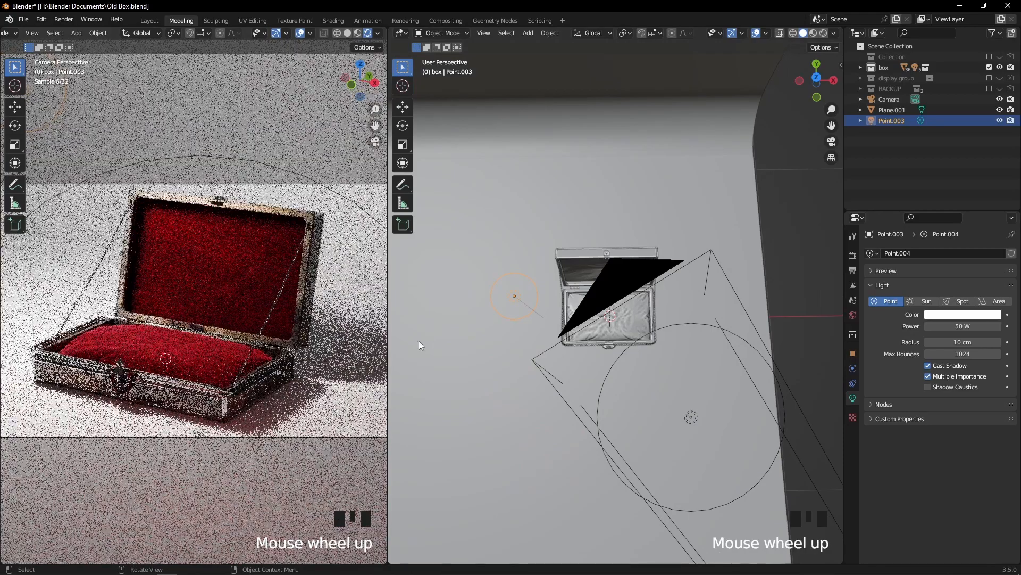
pyautogui.press('KP_0')
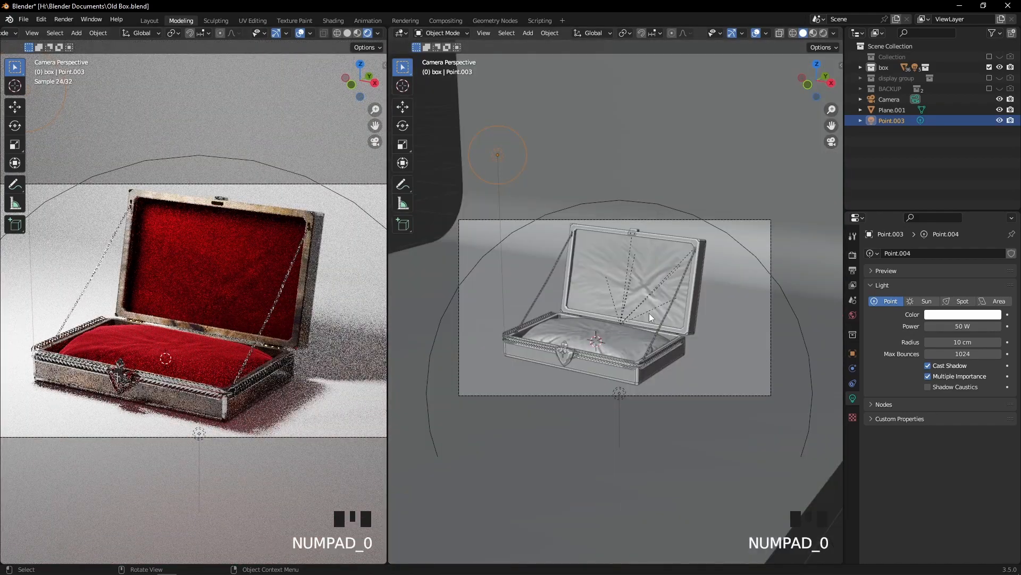
pyautogui.scroll(2, 657, 318)
pyautogui.scroll(-4, 658, 317)
pyautogui.moveTo(711, 280); pyautogui.dragTo(705, 234, button='middle')
pyautogui.click(620, 253)
pyautogui.scroll(-3, 632, 269)
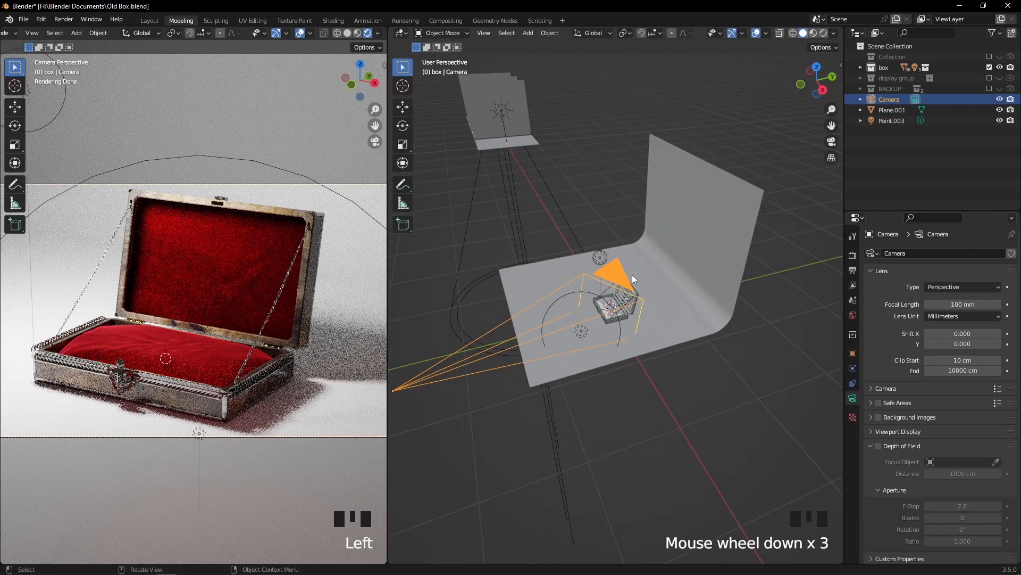
pyautogui.press('g')
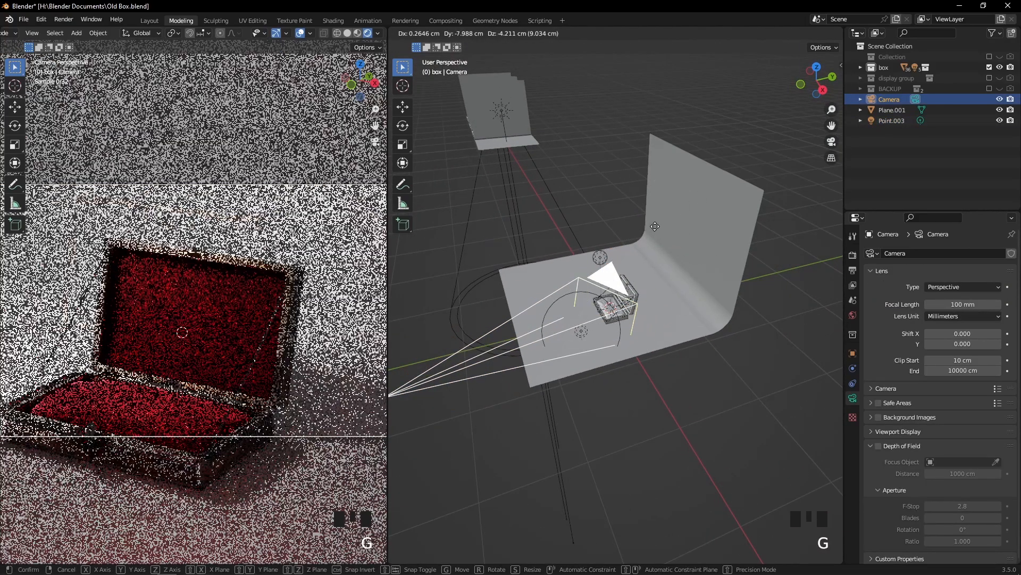
pyautogui.rightClick(656, 225)
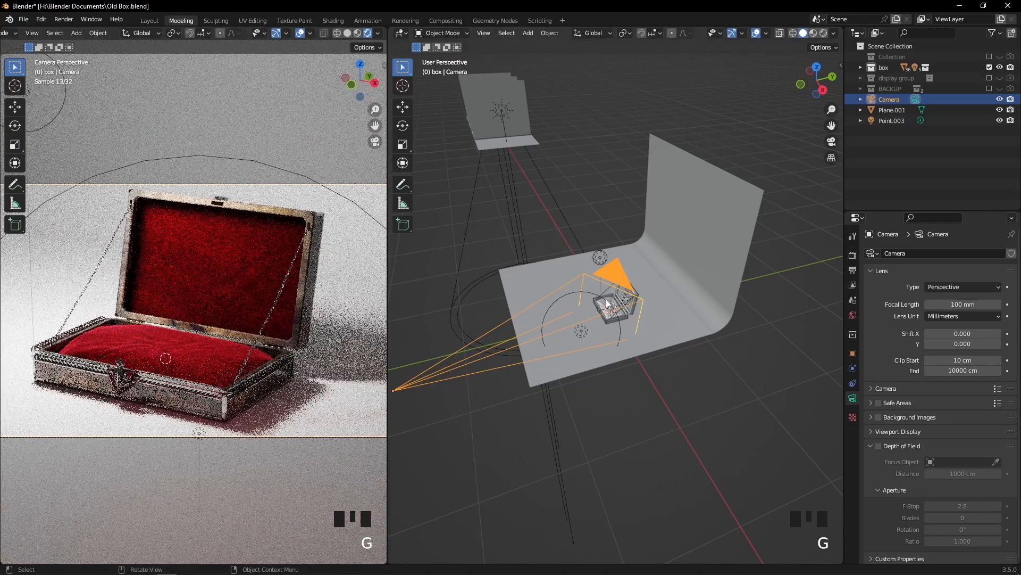
# Look through the camera and enable the Camera to View lock
pyautogui.press('KP_0')
pyautogui.scroll(6, 644, 305)
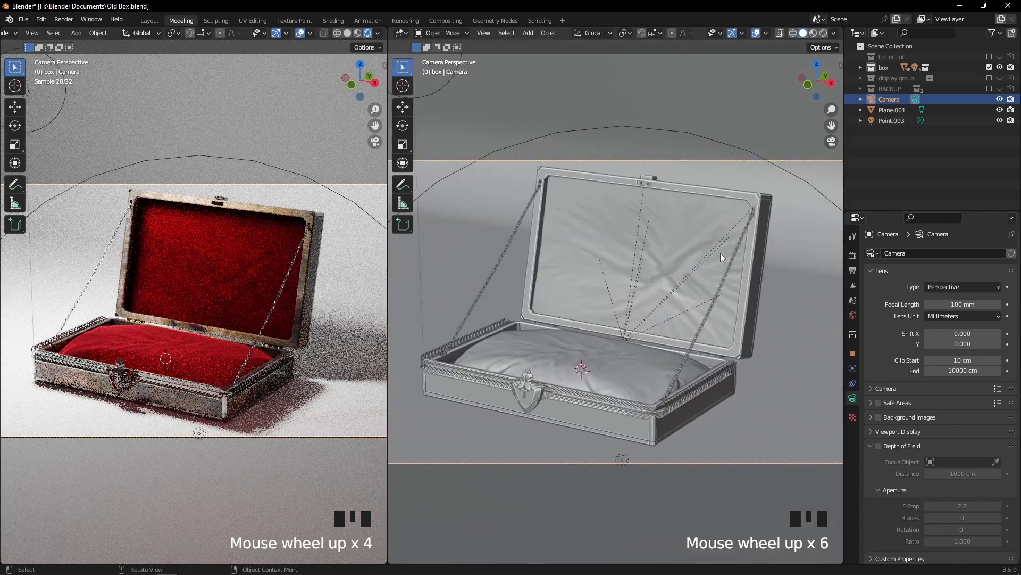
pyautogui.press('n')
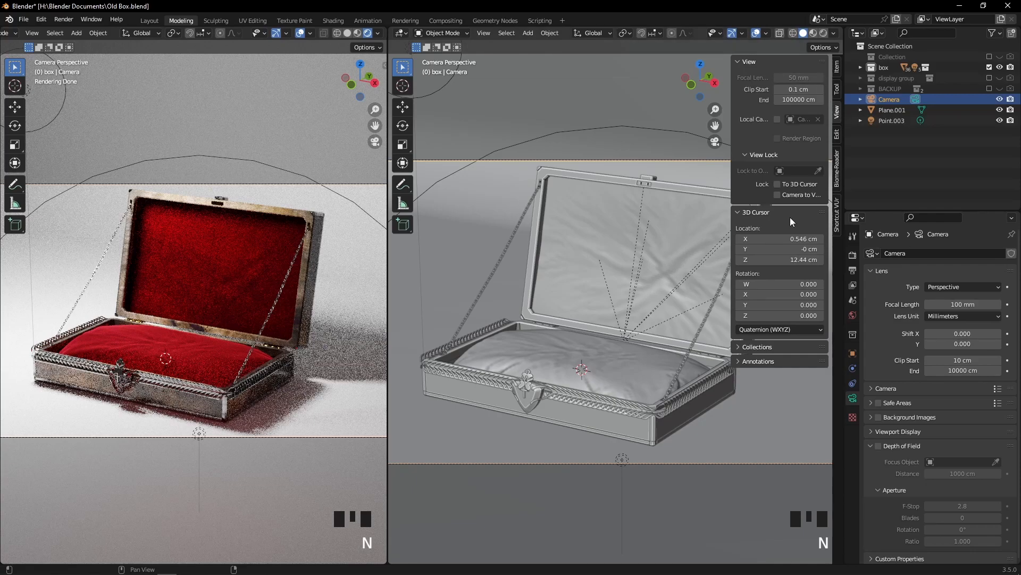
pyautogui.click(778, 194)
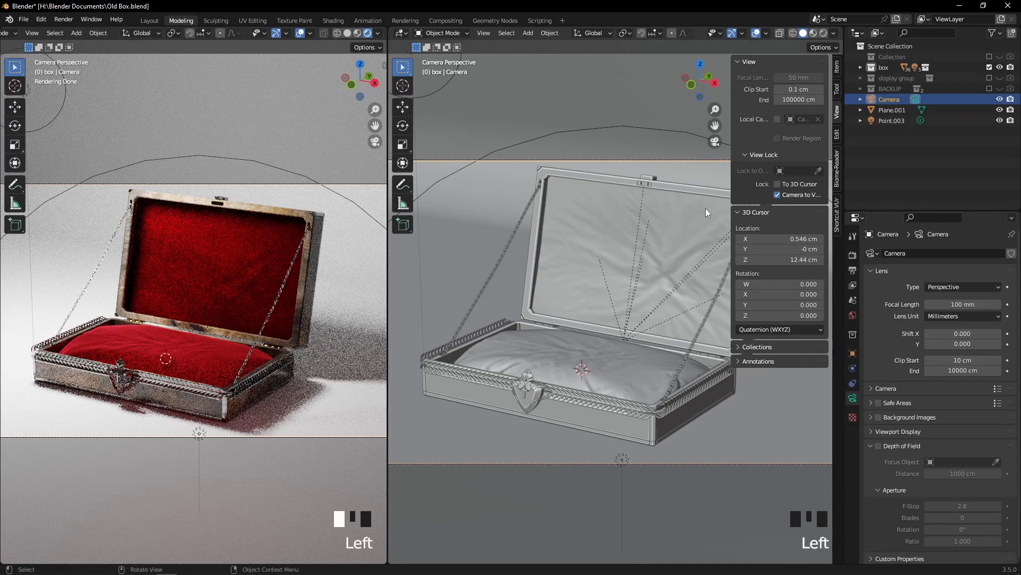
pyautogui.press('n')
# Reframe the open jewelry box by adjusting the locked camera's distance and angle slightly
pyautogui.scroll(2, 648, 236)
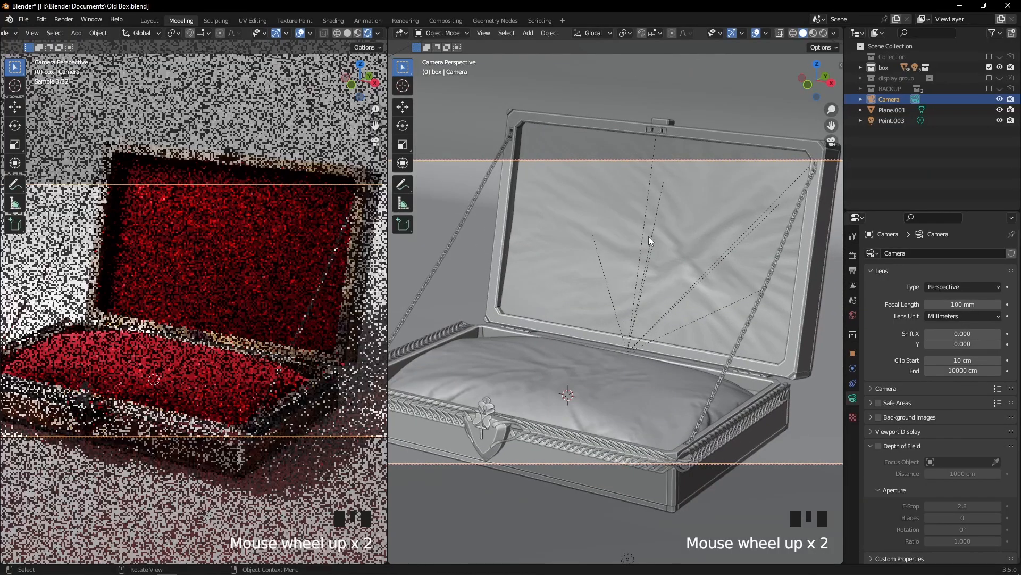
pyautogui.scroll(-4, 649, 236)
pyautogui.scroll(2, 649, 235)
pyautogui.scroll(2, 649, 235)
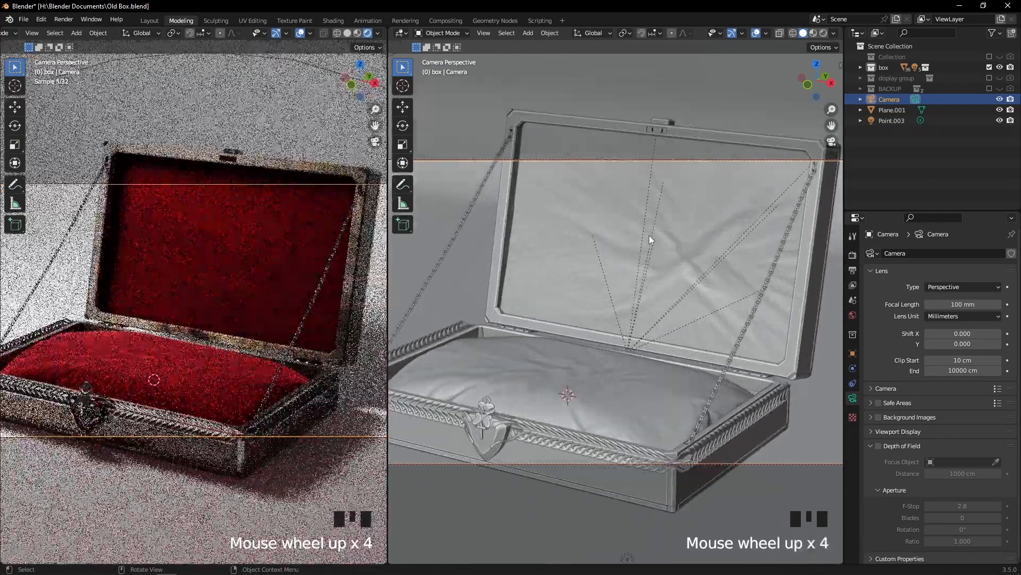
pyautogui.scroll(-3, 649, 235)
pyautogui.moveTo(649, 235)
pyautogui.mouseDown(button='middle')
pyautogui.moveTo(654, 222)
pyautogui.moveTo(653, 234)
pyautogui.mouseUp(button='middle')
pyautogui.scroll(2, 654, 222)
pyautogui.scroll(-1, 657, 228)
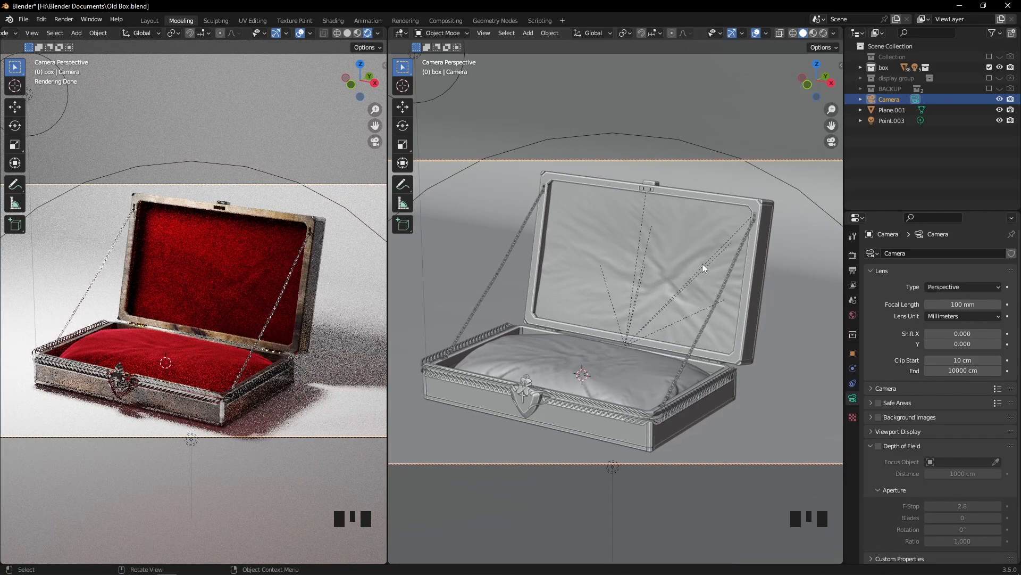
# Turn off the Camera to View lock and select the curved backdrop
pyautogui.press('n')
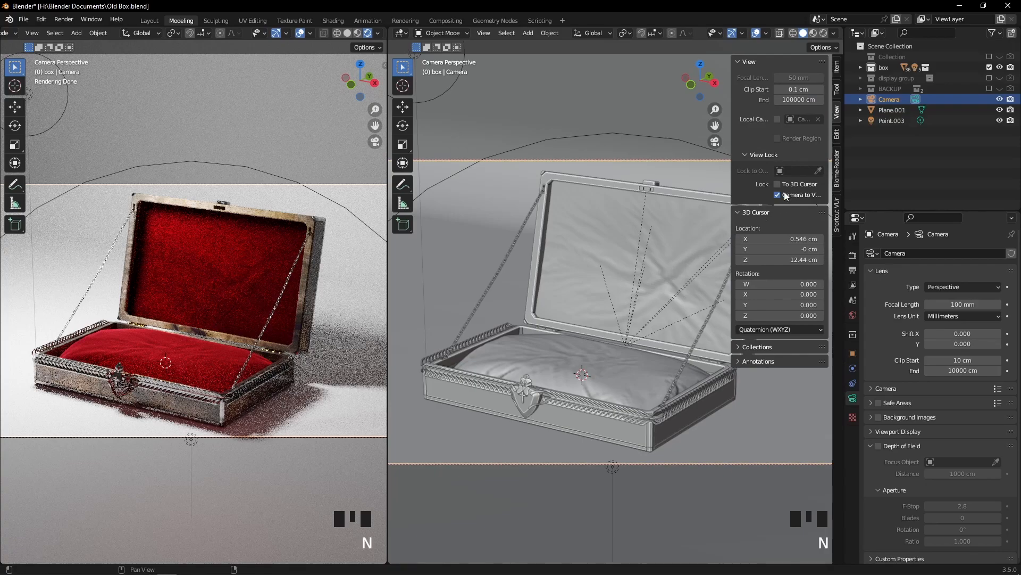
pyautogui.click(643, 115)
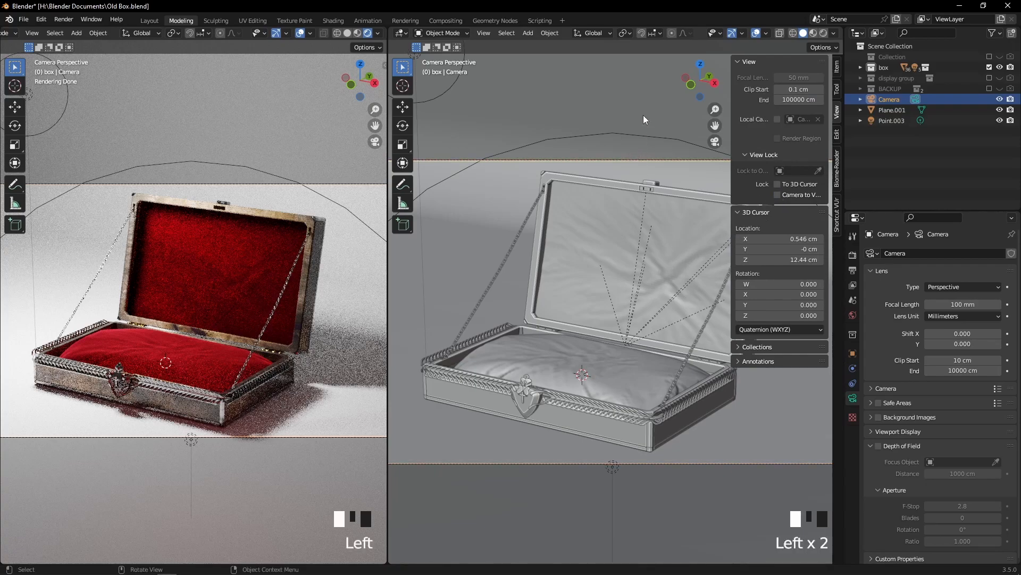
pyautogui.scroll(-4, 643, 114)
pyautogui.press('n')
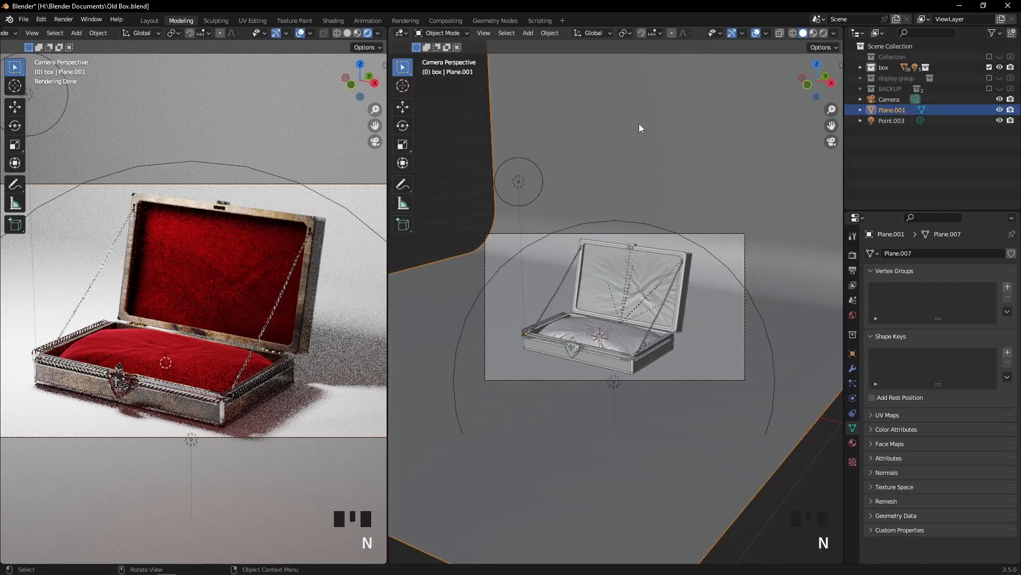
# Render a still image of the jewelry box from the camera
pyautogui.moveTo(707, 161); pyautogui.dragTo(705, 174, button='middle')
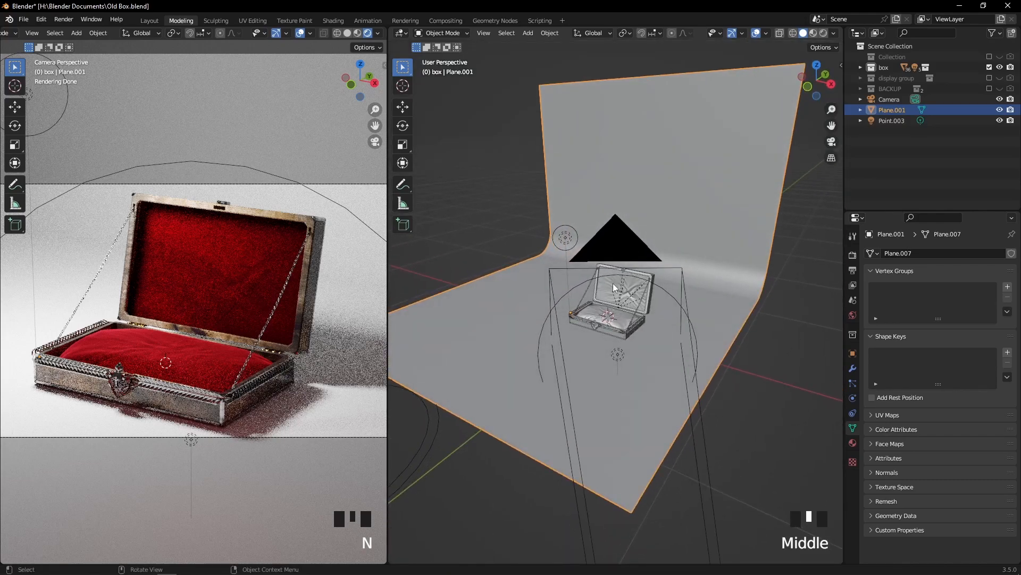
pyautogui.scroll(2, 613, 283)
pyautogui.moveTo(614, 284); pyautogui.dragTo(792, 394, button='middle')
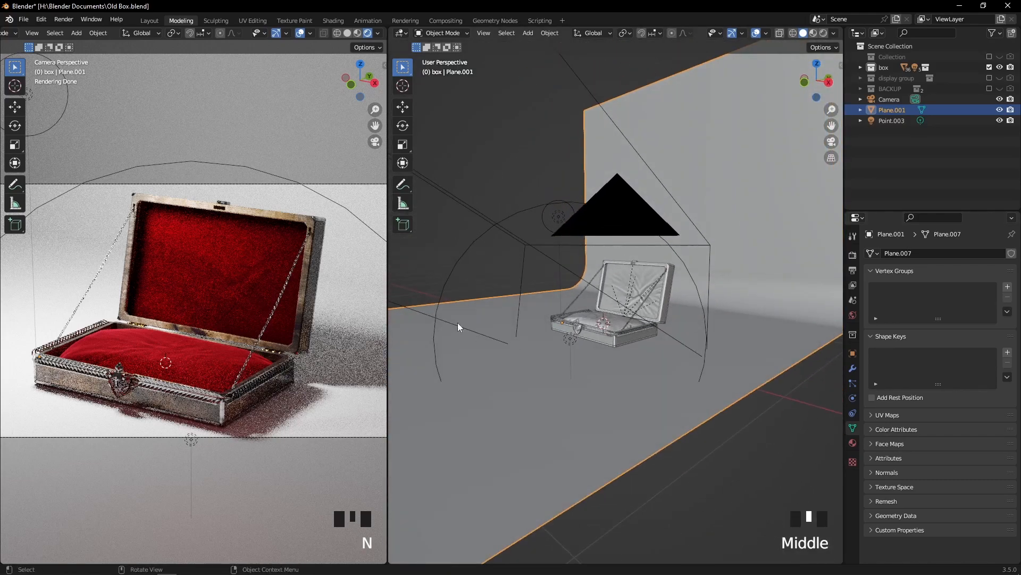
pyautogui.scroll(-2, 586, 308)
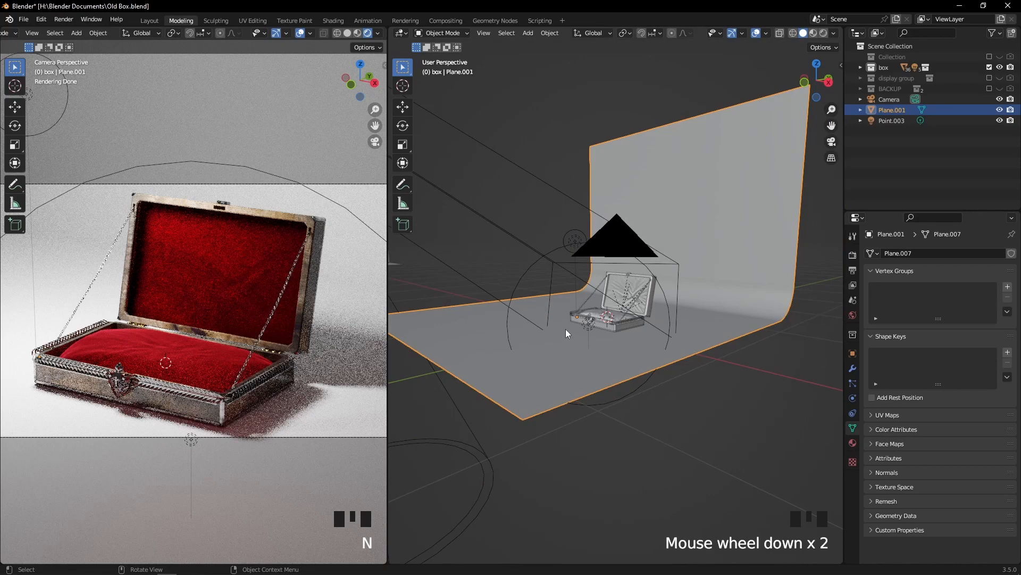
pyautogui.moveTo(566, 329); pyautogui.dragTo(580, 334, button='middle')
pyautogui.press('F12')
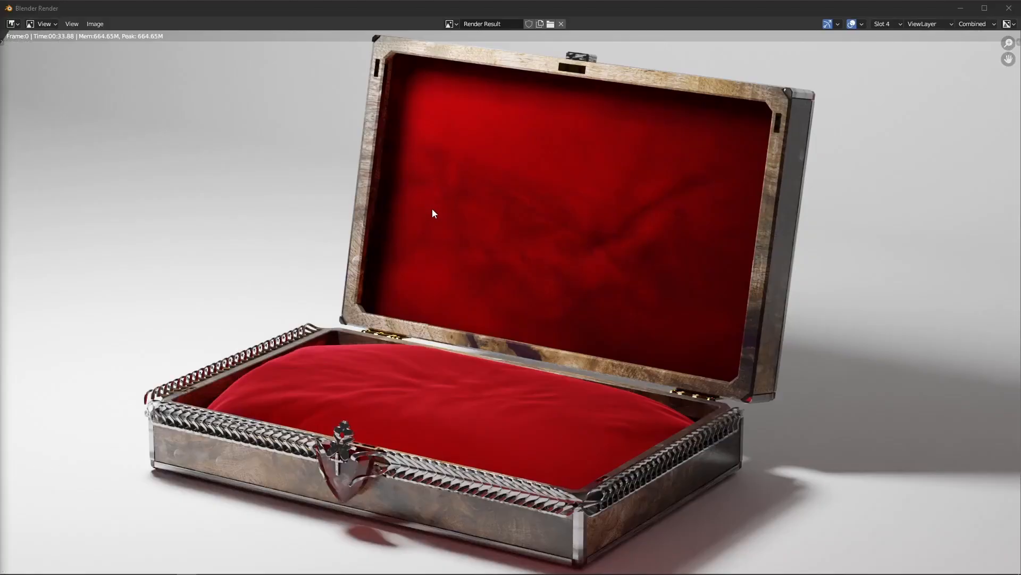
# Place the render window side by side with the main window and widen the properties editor
pyautogui.moveTo(615, 18); pyautogui.dragTo(2, 160)
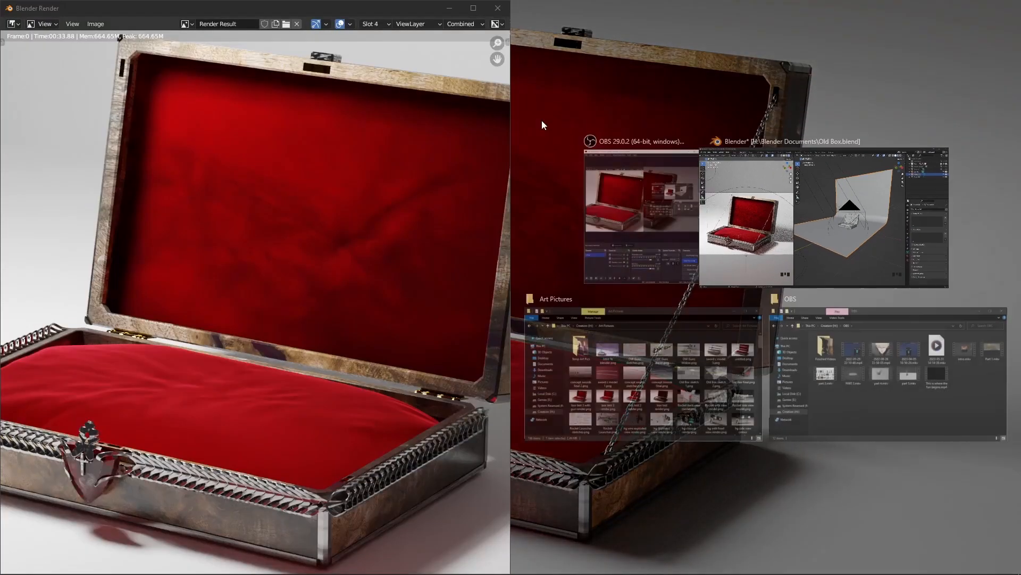
pyautogui.click(878, 231)
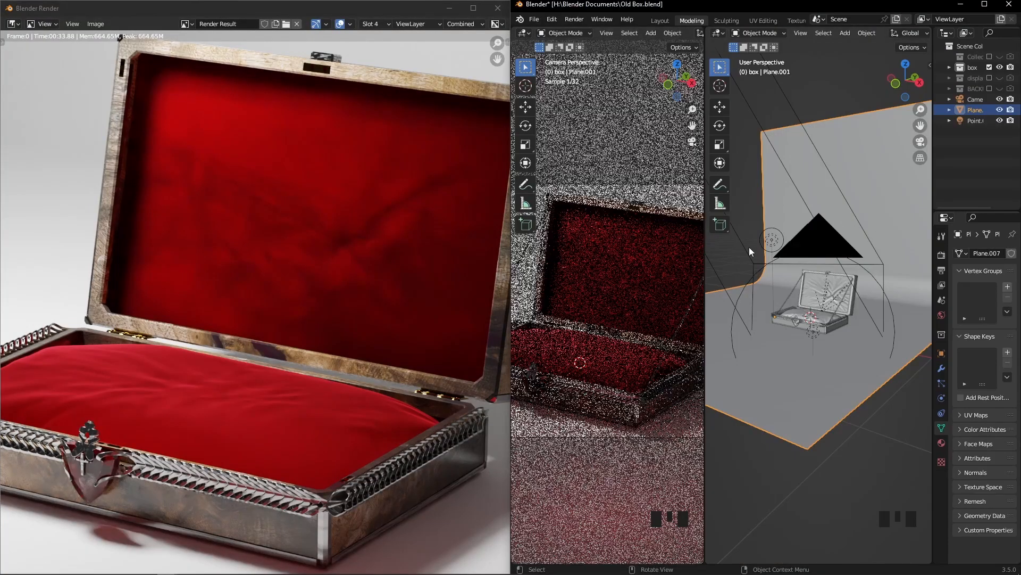
pyautogui.moveTo(943, 228); pyautogui.dragTo(864, 258)
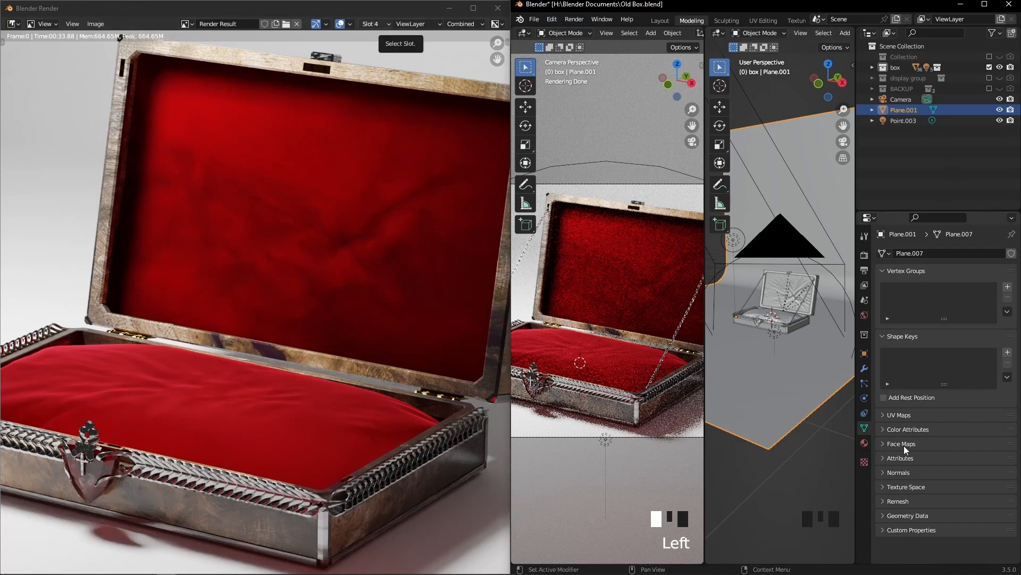
# Set the render's color management look to Medium High Contrast and fit the rendered image to its window
pyautogui.click(864, 255)
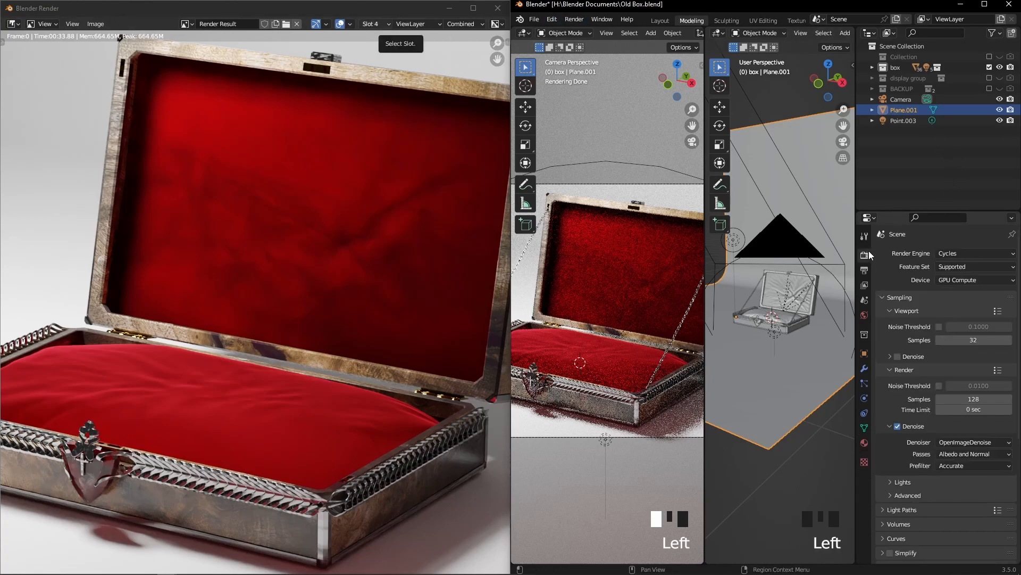
pyautogui.scroll(-2, 926, 295)
pyautogui.scroll(-6, 927, 295)
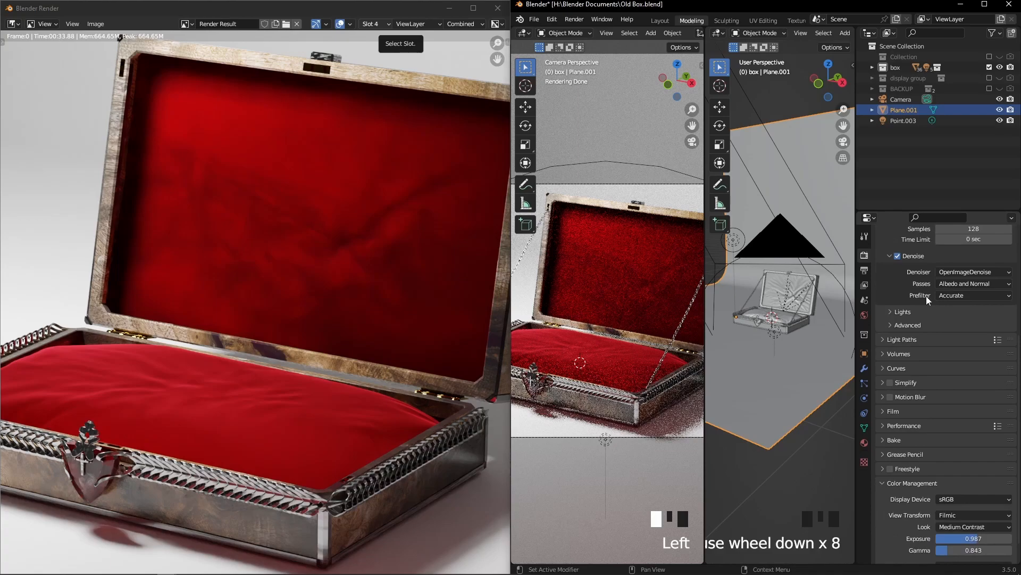
pyautogui.click(881, 483)
pyautogui.scroll(-4, 889, 487)
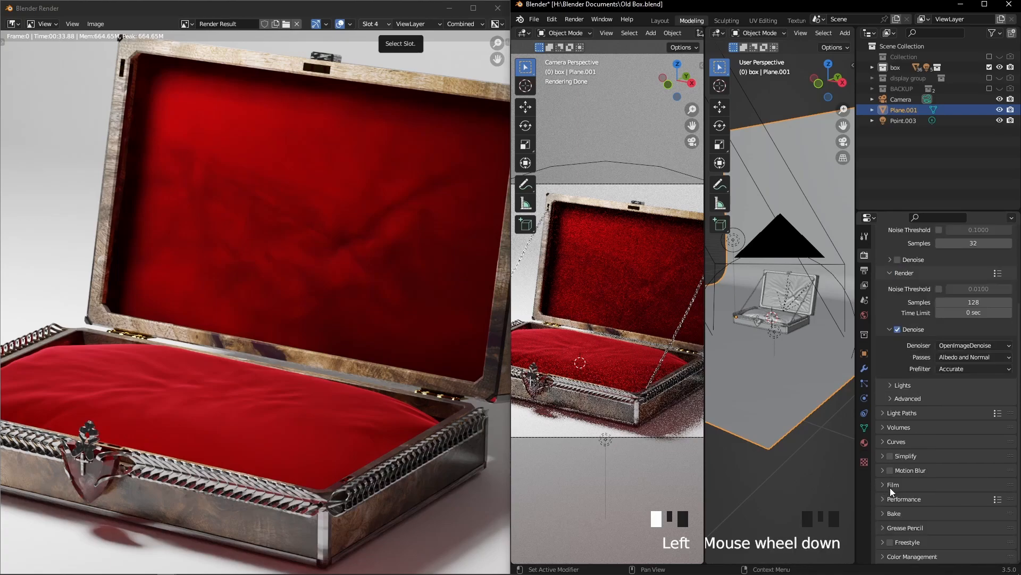
pyautogui.click(884, 556)
pyautogui.scroll(-2, 893, 540)
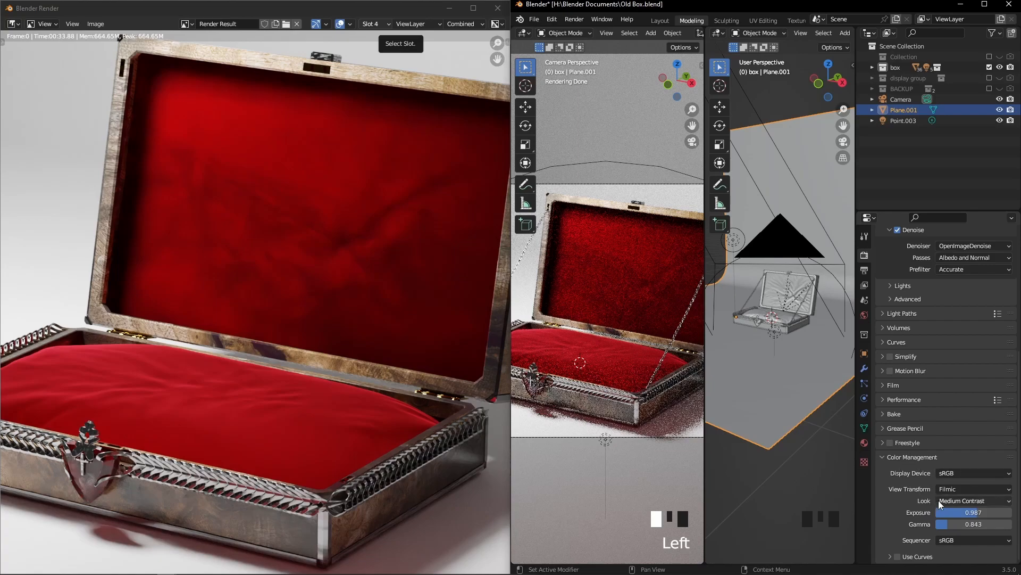
pyautogui.click(958, 503)
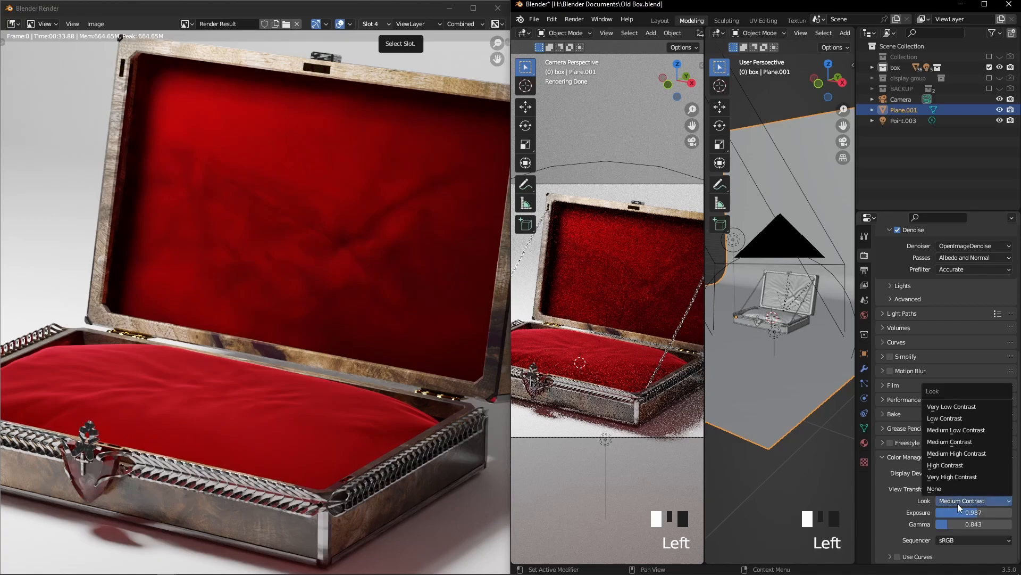
pyautogui.click(948, 456)
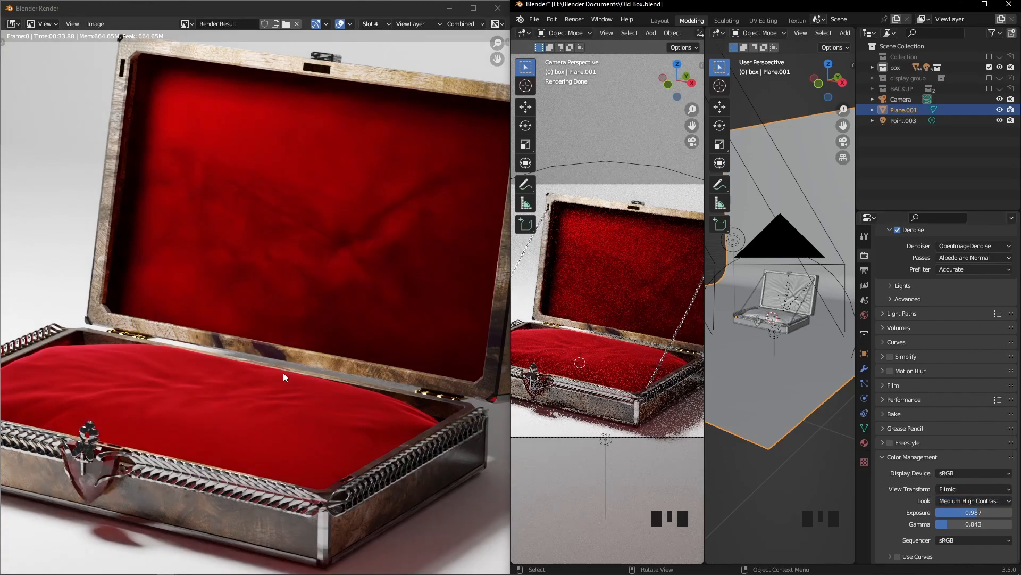
pyautogui.press('Home')
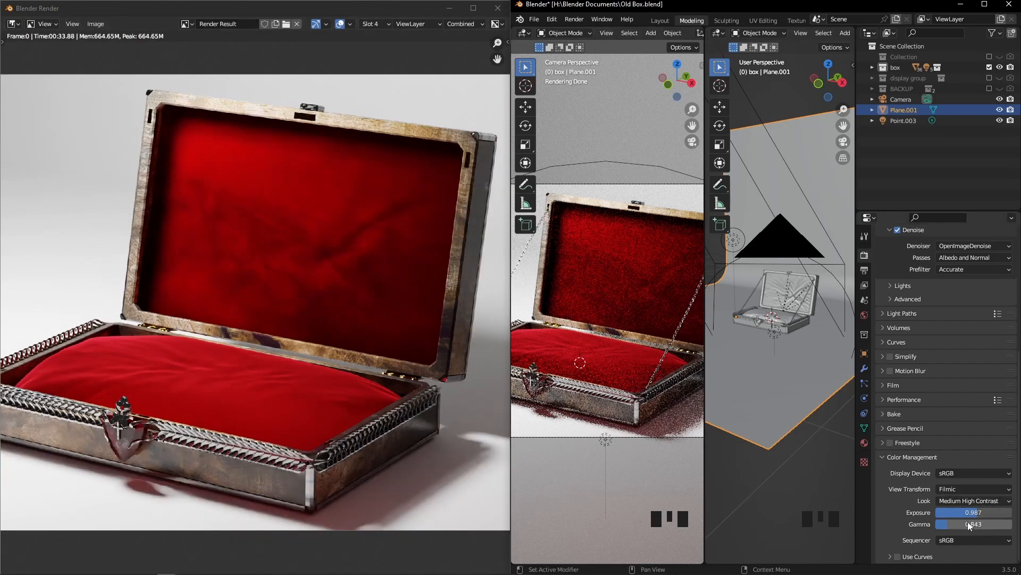
# Set the color management exposure to 0.850 and the look to High Contrast
pyautogui.moveTo(974, 514)
pyautogui.mouseDown()
pyautogui.moveTo(998, 513)
pyautogui.moveTo(972, 513)
pyautogui.mouseUp()
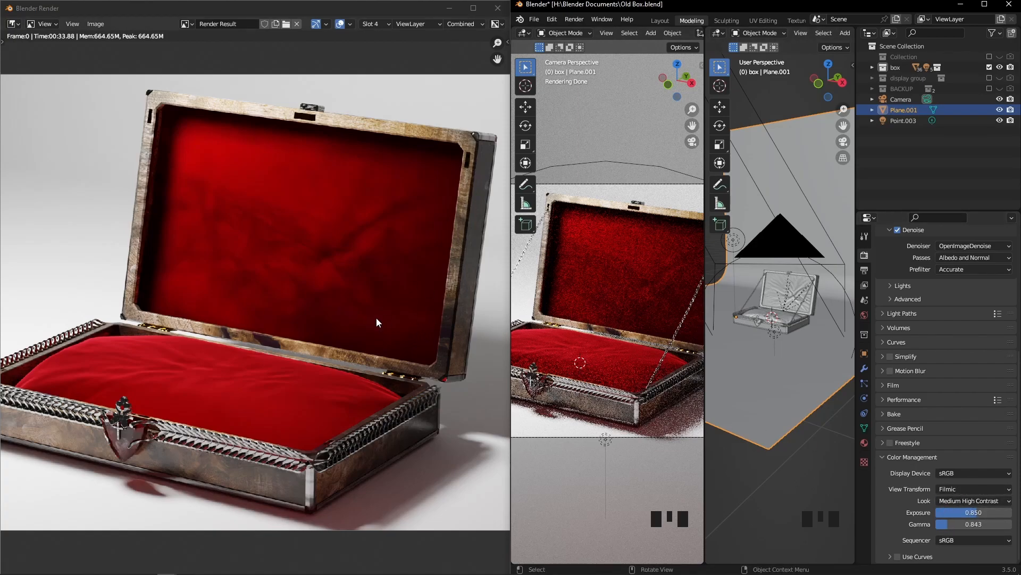
pyautogui.click(974, 500)
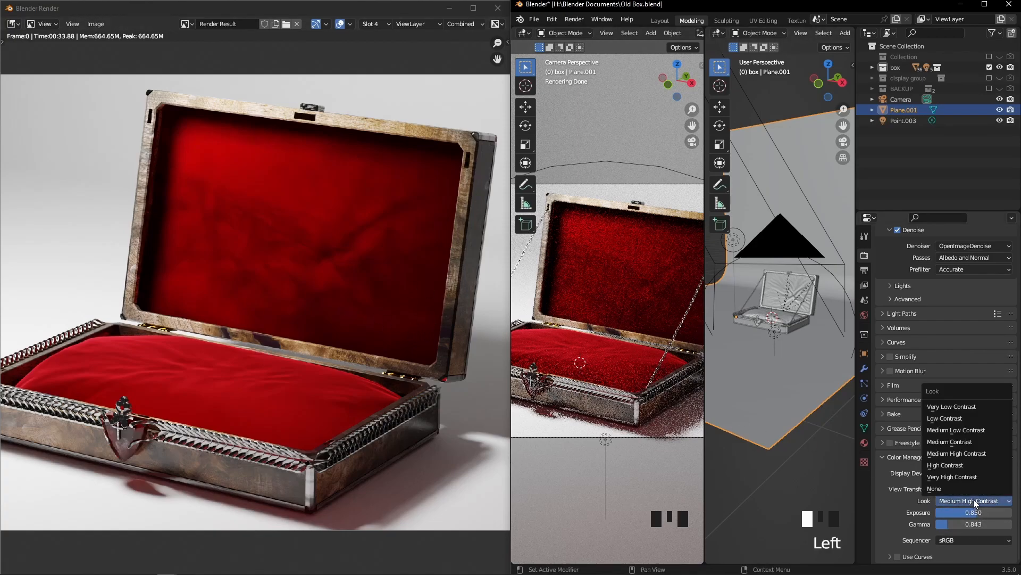
pyautogui.click(963, 467)
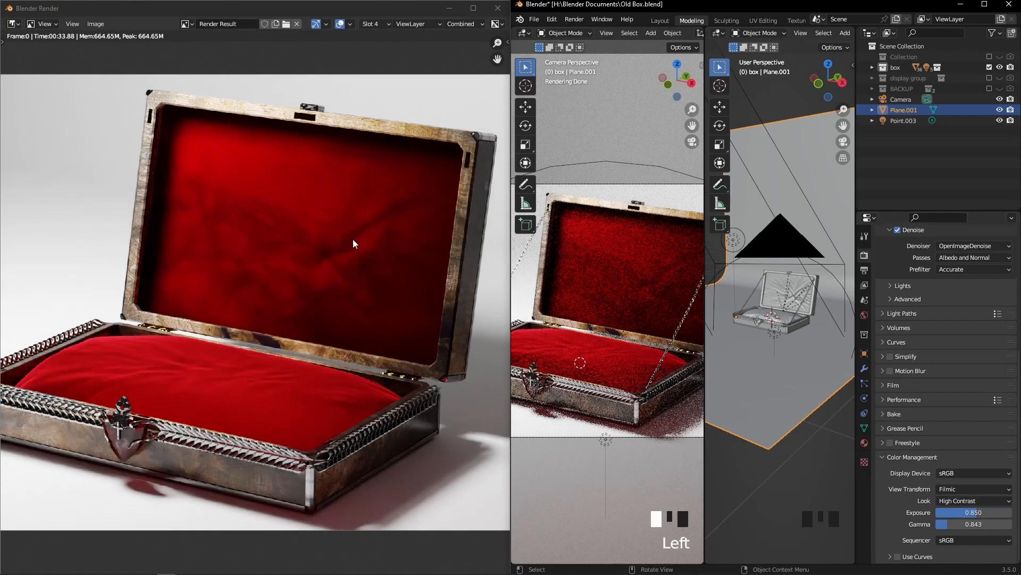
# Set the render's color management look to Medium High Contrast
pyautogui.click(960, 500)
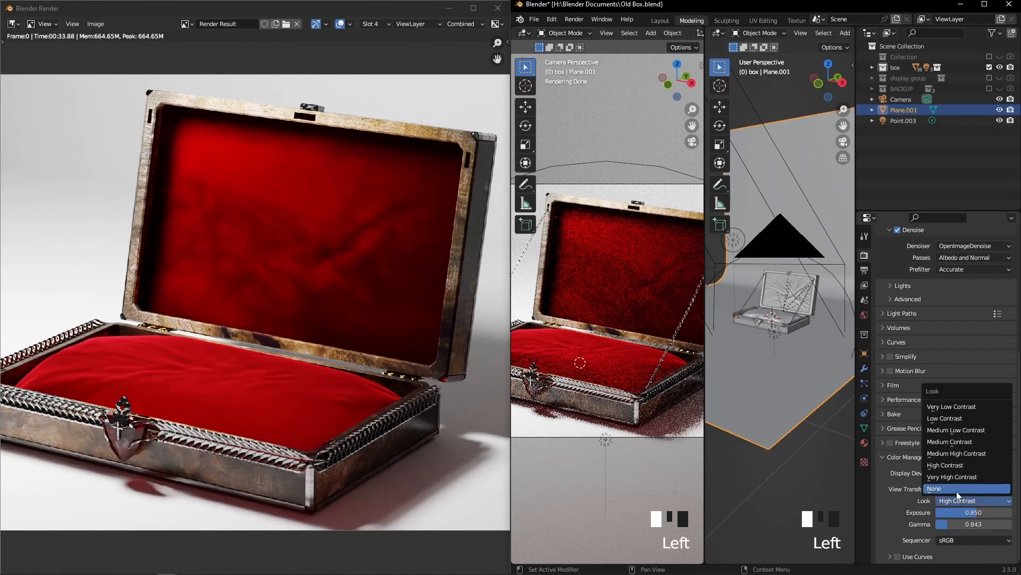
pyautogui.click(951, 456)
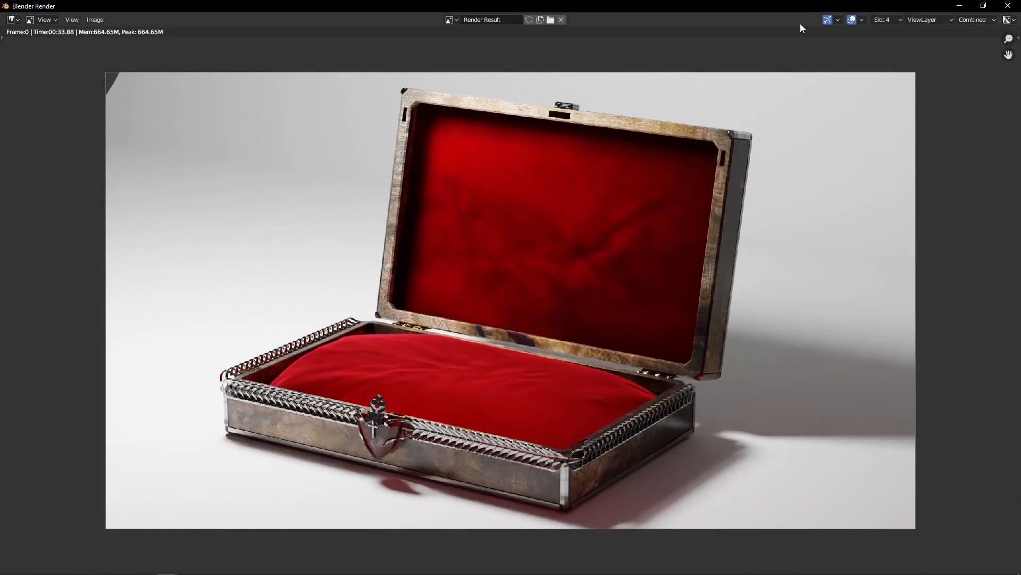
# Switch the render result to the empty Slot 1 and bring the main window back to full screen
pyautogui.click(888, 19)
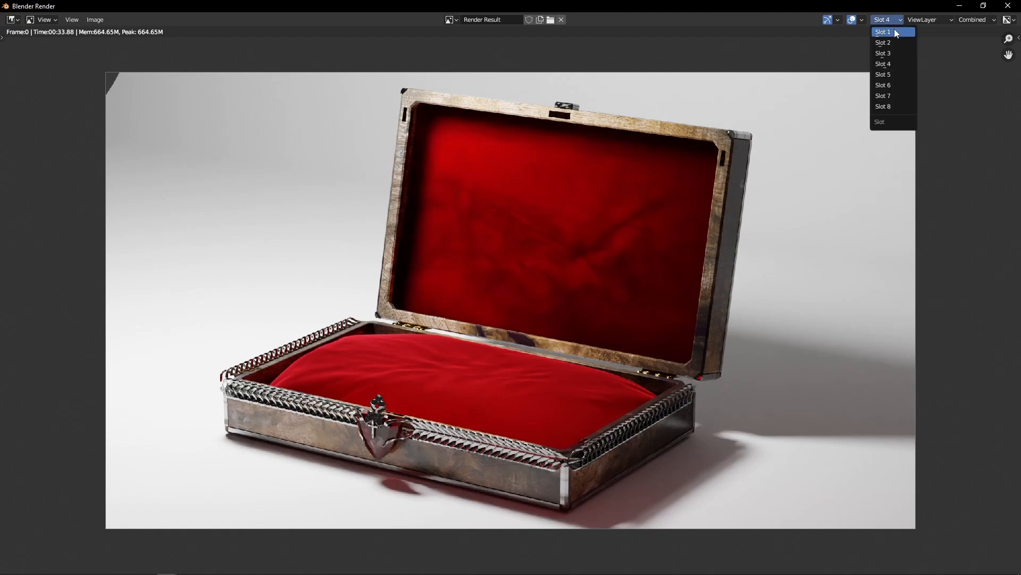
pyautogui.click(883, 32)
pyautogui.doubleClick(910, 5)
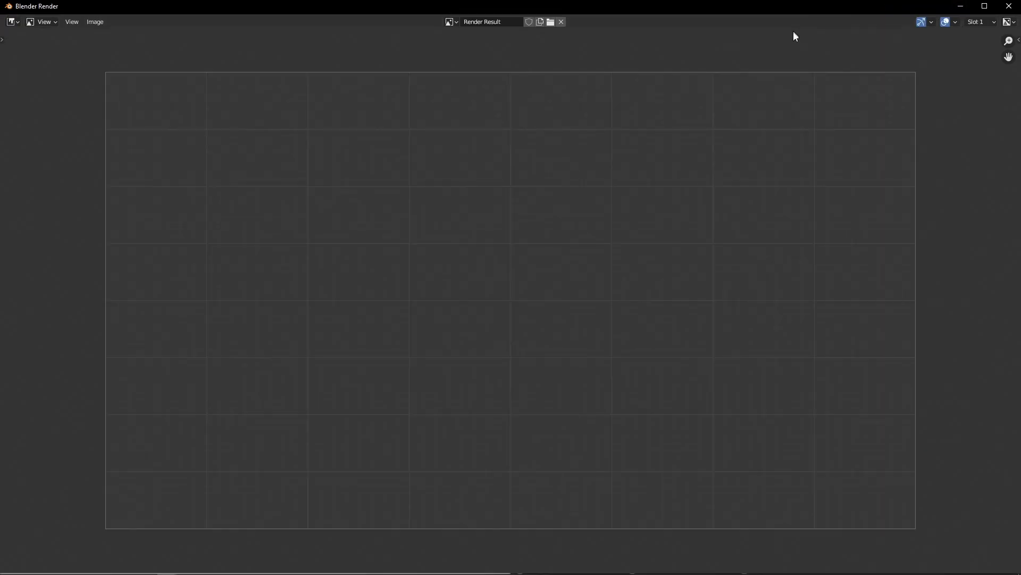
pyautogui.moveTo(795, 28); pyautogui.dragTo(769, 55)
pyautogui.moveTo(859, 48); pyautogui.dragTo(861, 32)
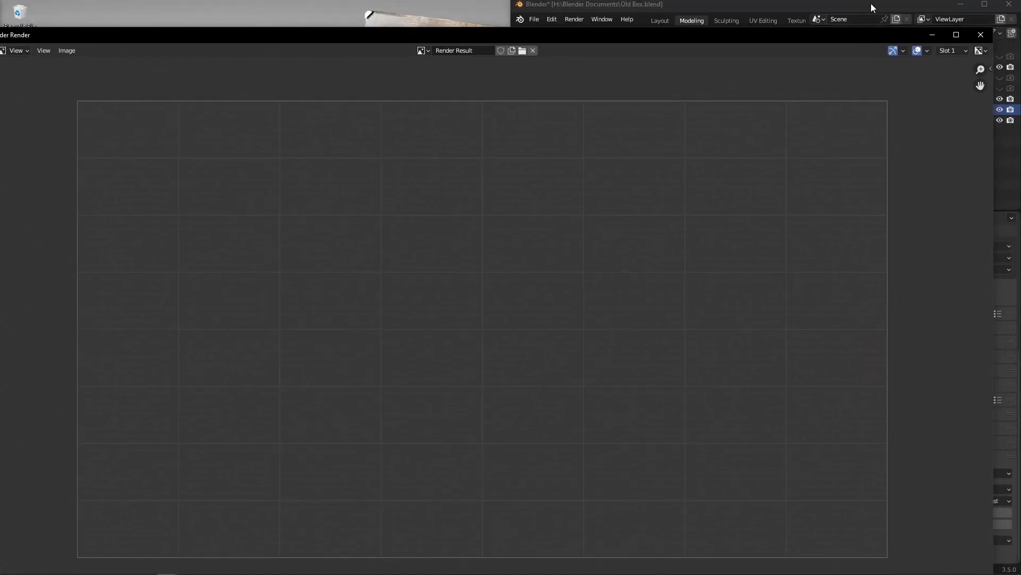
pyautogui.click(984, 4)
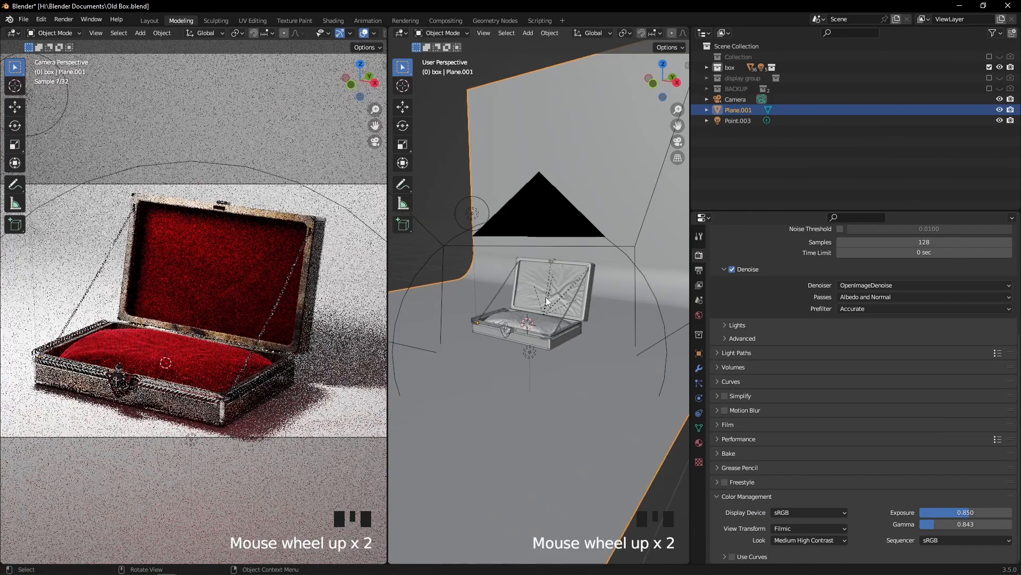
# Lock the camera to the view in a widened camera viewport and reframe the open box in a closer, nearly frontal shot
pyautogui.press('KP_0')
pyautogui.moveTo(691, 161); pyautogui.dragTo(896, 161)
pyautogui.scroll(3, 708, 294)
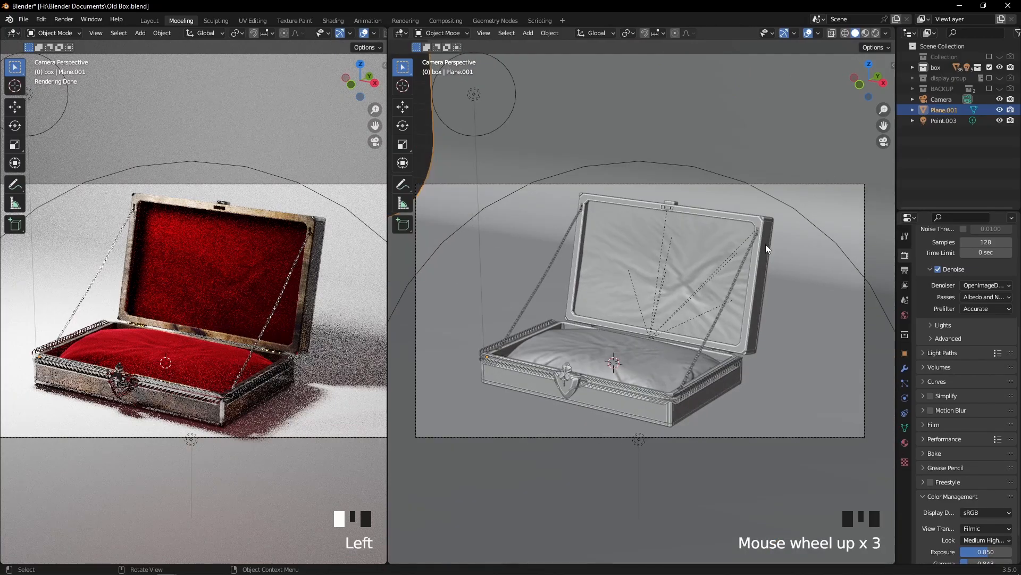
pyautogui.press('n')
pyautogui.click(829, 194)
pyautogui.moveTo(657, 304); pyautogui.dragTo(707, 301, button='middle')
pyautogui.scroll(2, 707, 301)
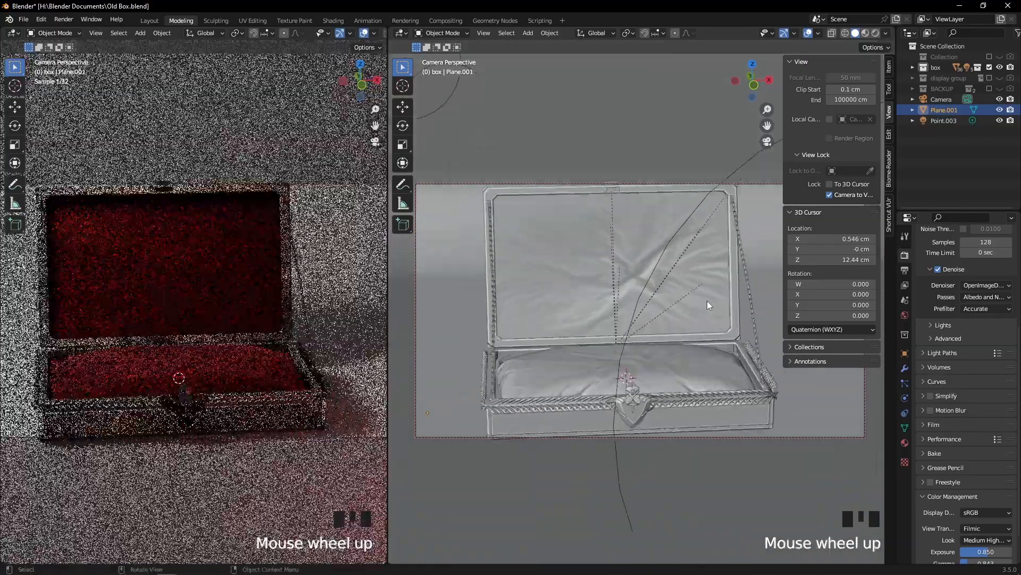
# Render the new camera angle into Slot 1 and compare it with the earlier render in Slot 4
pyautogui.press('F12')
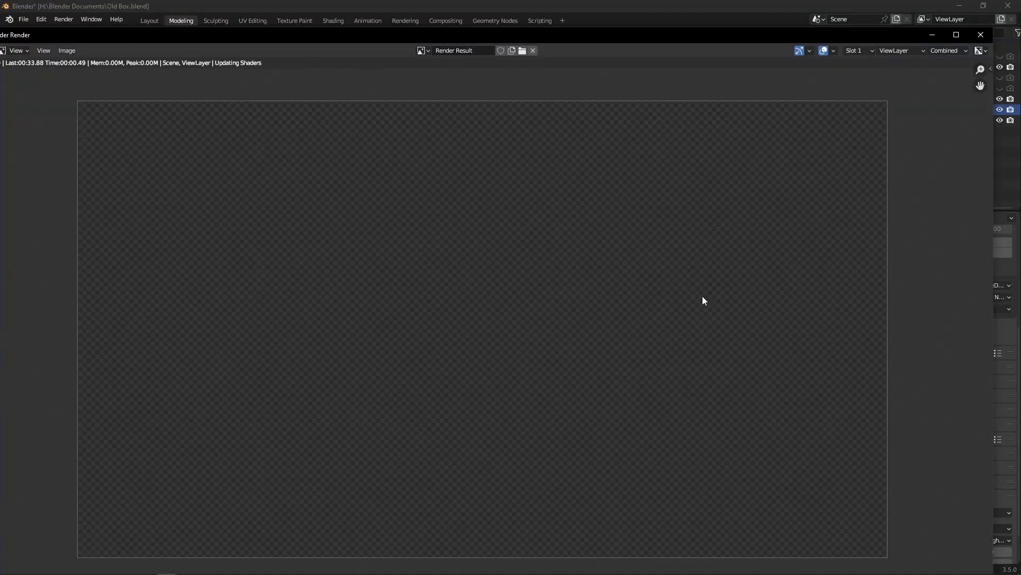
pyautogui.click(956, 35)
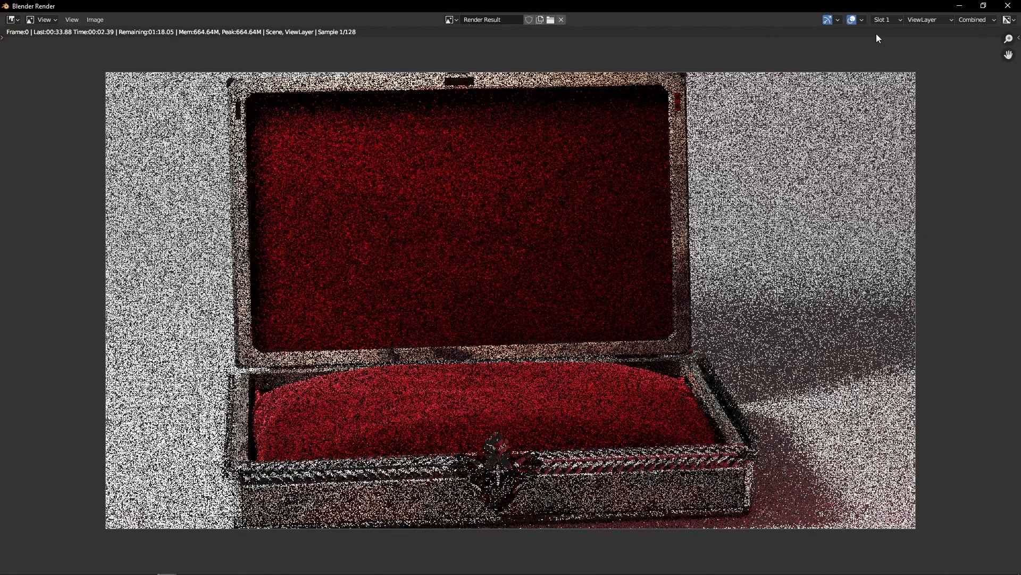
pyautogui.click(890, 19)
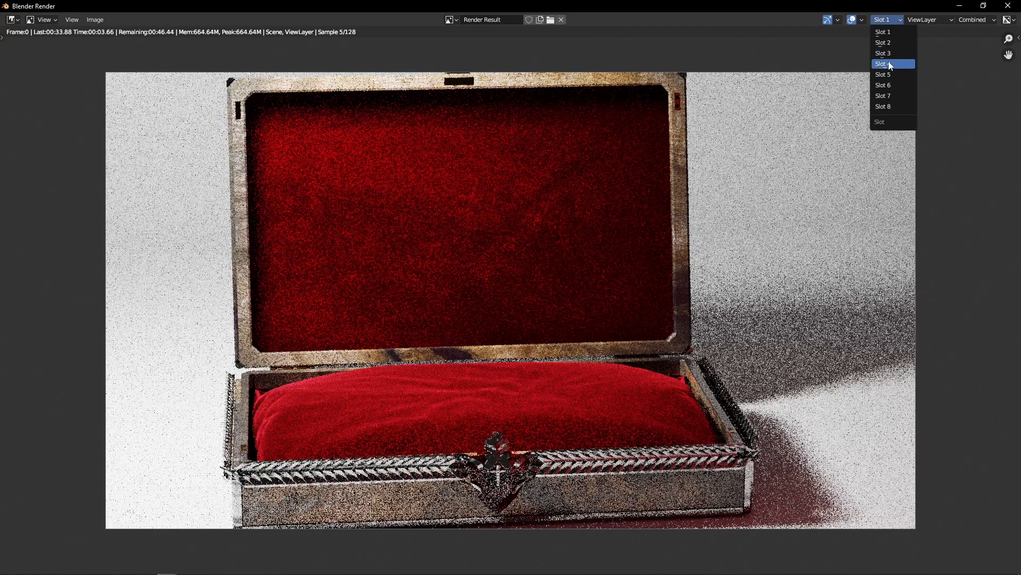
pyautogui.click(890, 64)
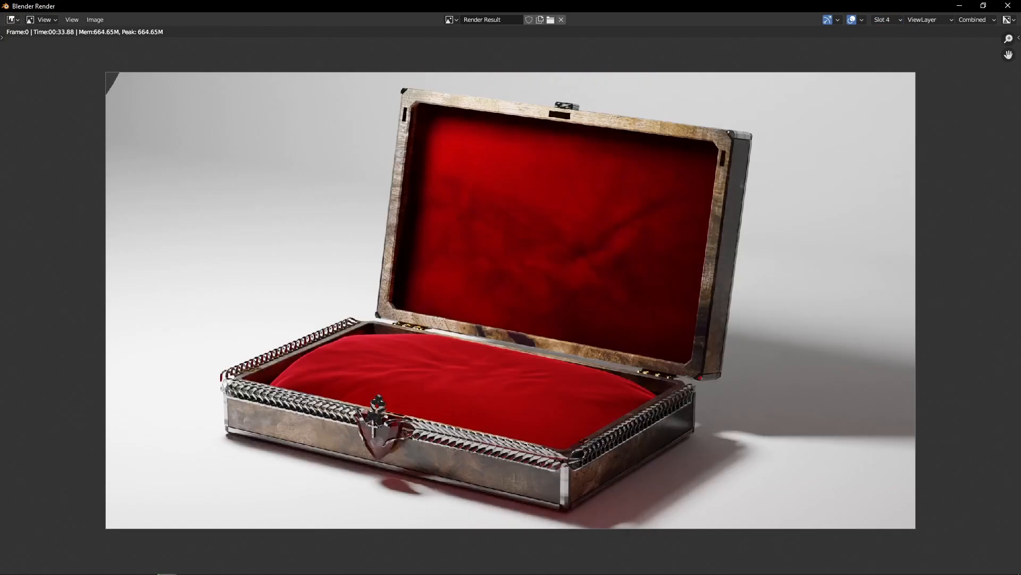
# Finish reviewing the Slot 4 render and close the render window
pyautogui.click(97, 20)
pyautogui.click(891, 21)
pyautogui.click(186, 574)
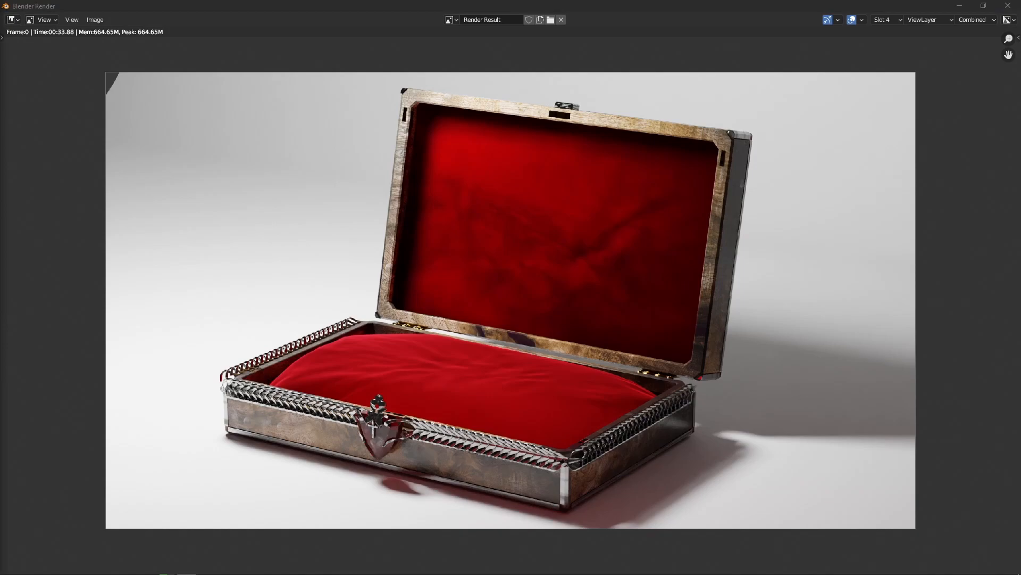
pyautogui.click(1017, 3)
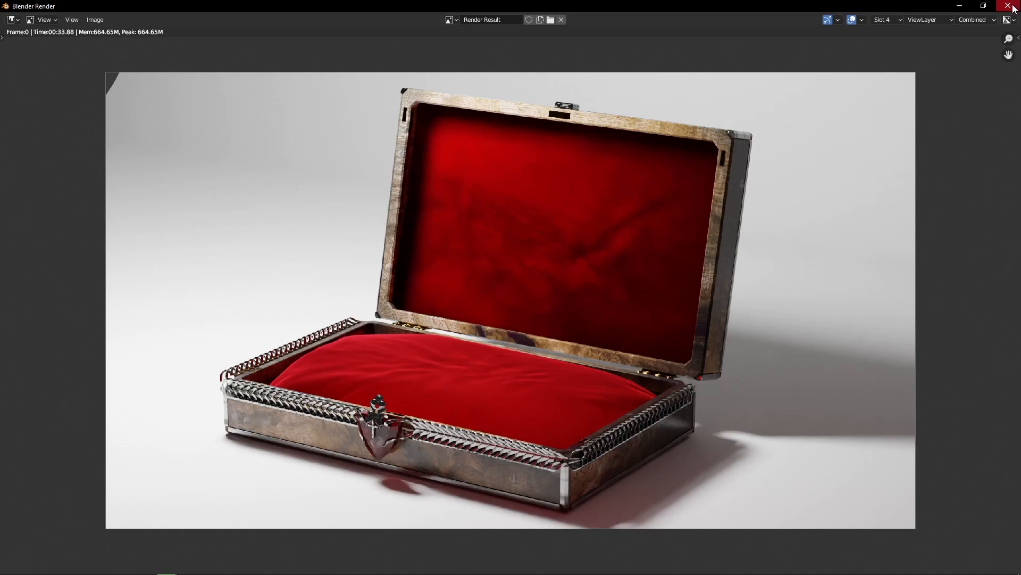
pyautogui.click(1013, 7)
# Reframe the camera to a wider three-quarter view of the box, unlock the camera from the view and hide the sidebar
pyautogui.scroll(-3, 663, 277)
pyautogui.moveTo(663, 273); pyautogui.dragTo(628, 279, button='middle')
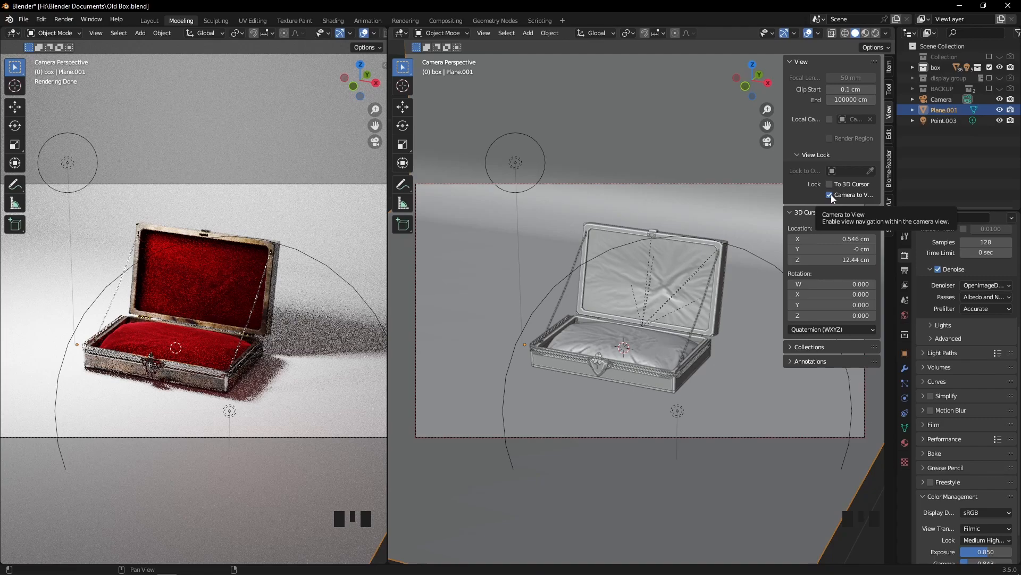
pyautogui.click(831, 194)
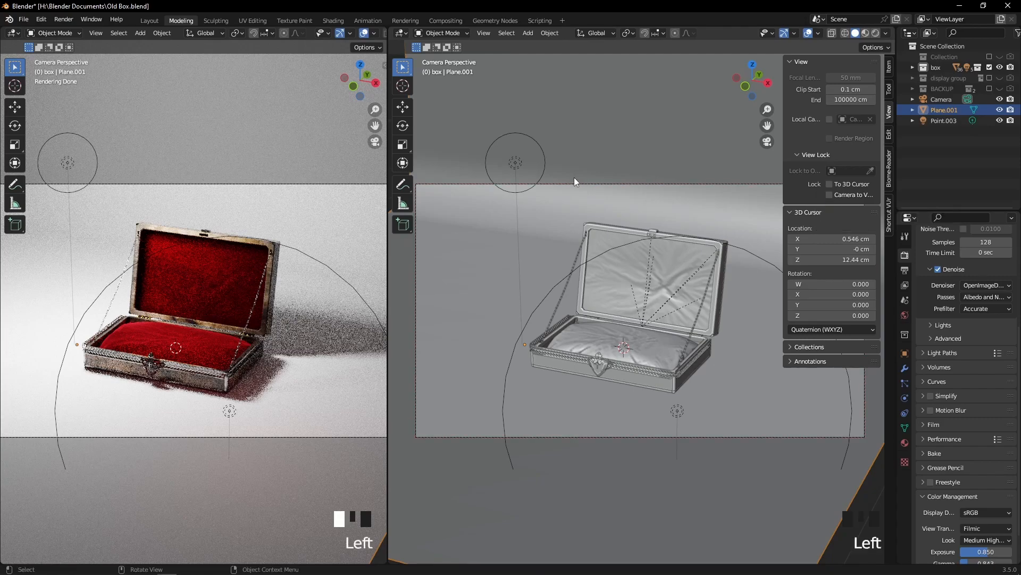
pyautogui.press('n')
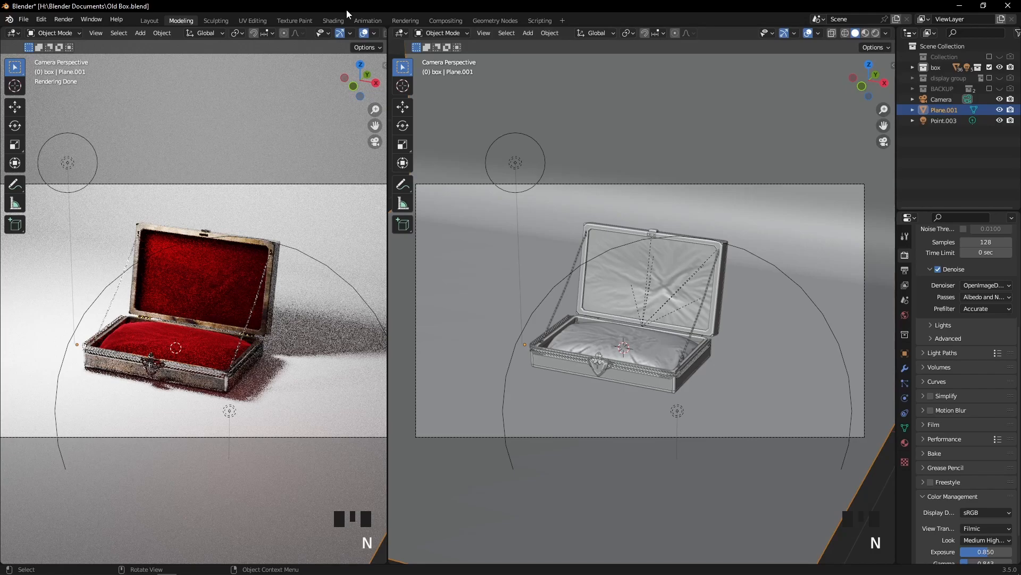
# Examine the arrangement of the box, its lining and pillow, the lights, camera and curved backdrop from several angles
pyautogui.scroll(-6, 636, 240)
pyautogui.moveTo(635, 239); pyautogui.dragTo(537, 247, button='middle')
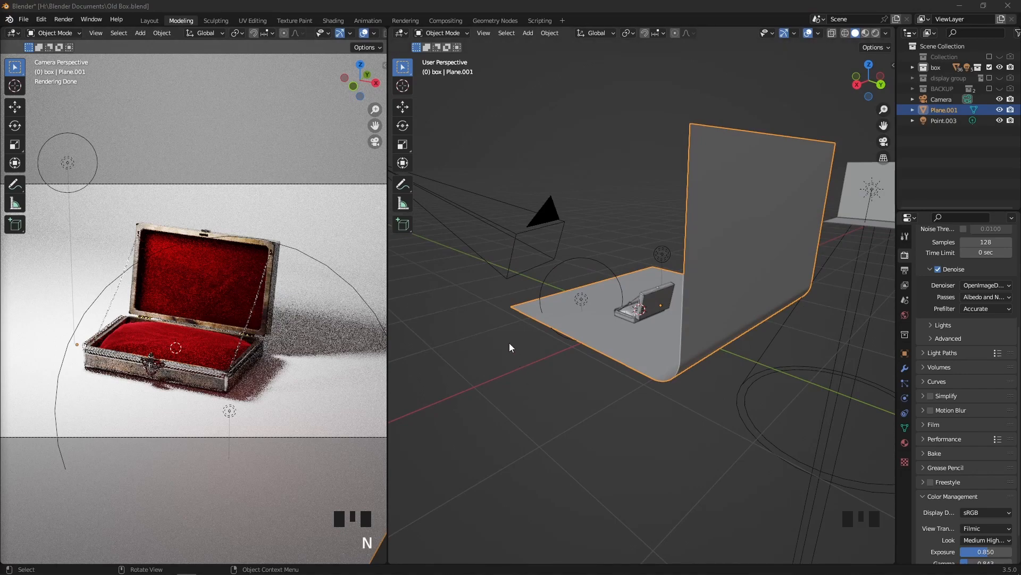
pyautogui.moveTo(475, 323); pyautogui.dragTo(646, 325, button='middle')
pyautogui.scroll(1, 614, 346)
pyautogui.scroll(-3, 614, 344)
pyautogui.scroll(6, 664, 316)
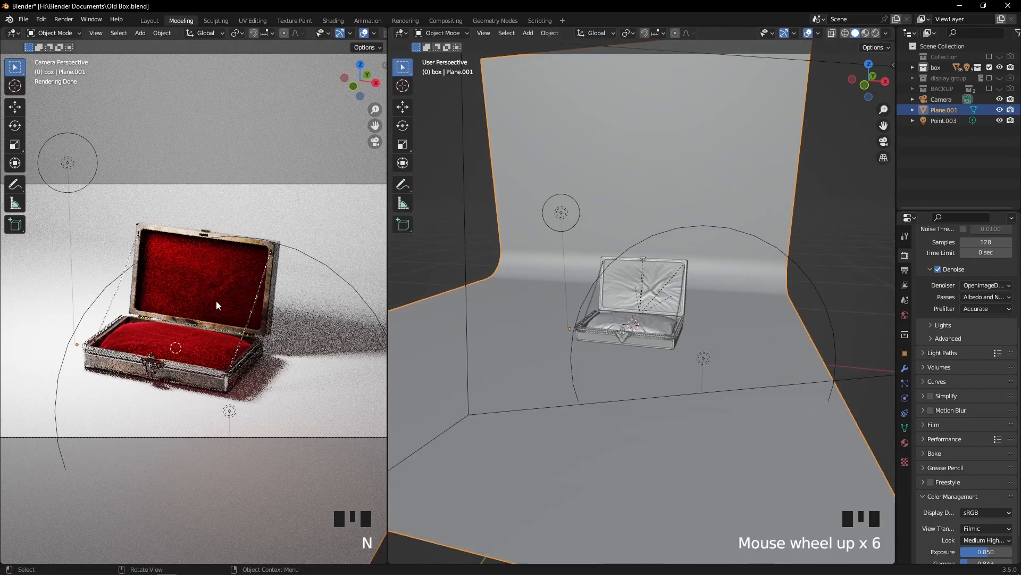
pyautogui.click(227, 260)
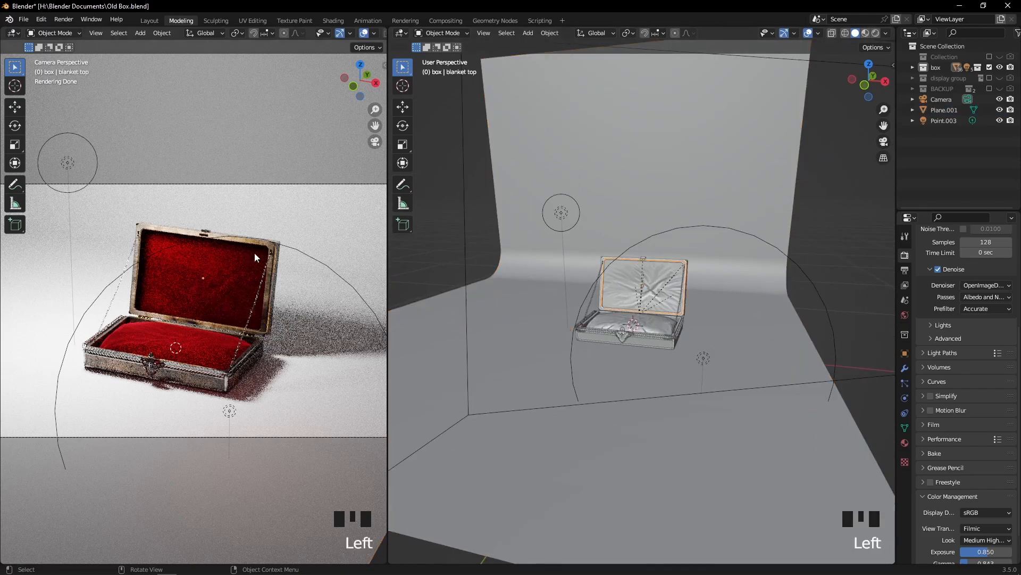
pyautogui.doubleClick(653, 316)
pyautogui.moveTo(726, 292); pyautogui.dragTo(547, 145, button='middle')
pyautogui.click(561, 151)
pyautogui.scroll(-5, 661, 263)
pyautogui.moveTo(661, 263); pyautogui.dragTo(607, 248, button='middle')
pyautogui.scroll(2, 591, 270)
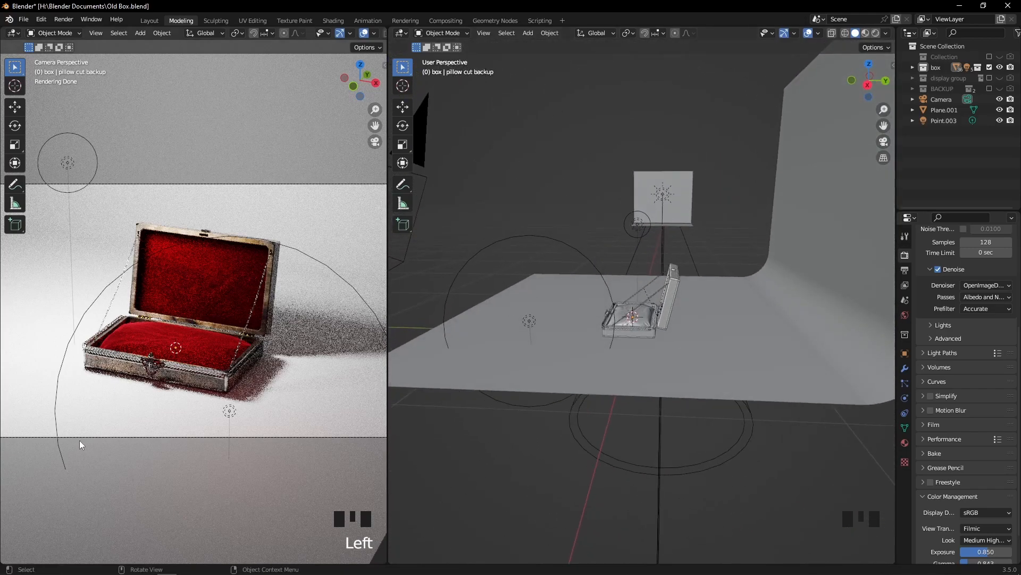